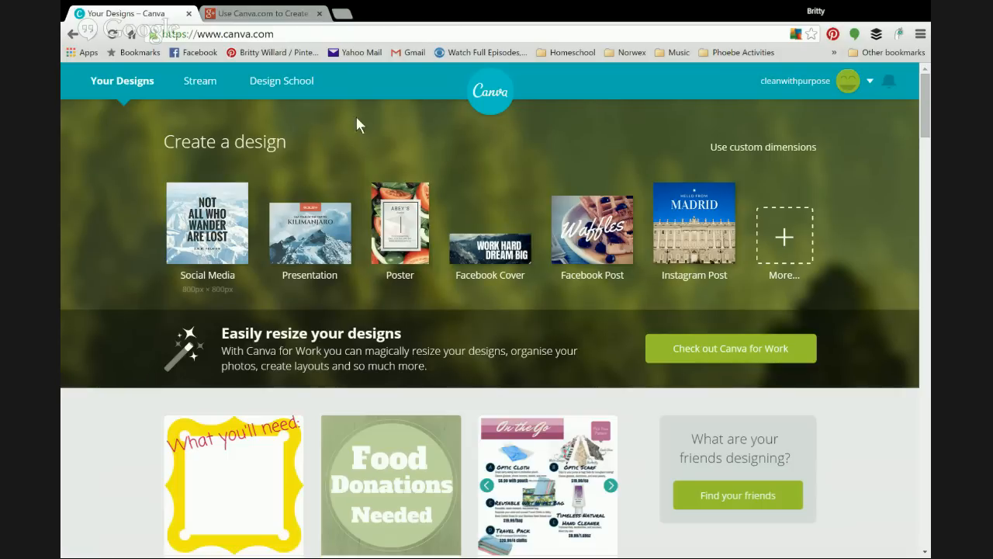
Step: Start an 800 × 800 px Social Media design, then open the Design School blog in a separate tab
left_click(208, 239)
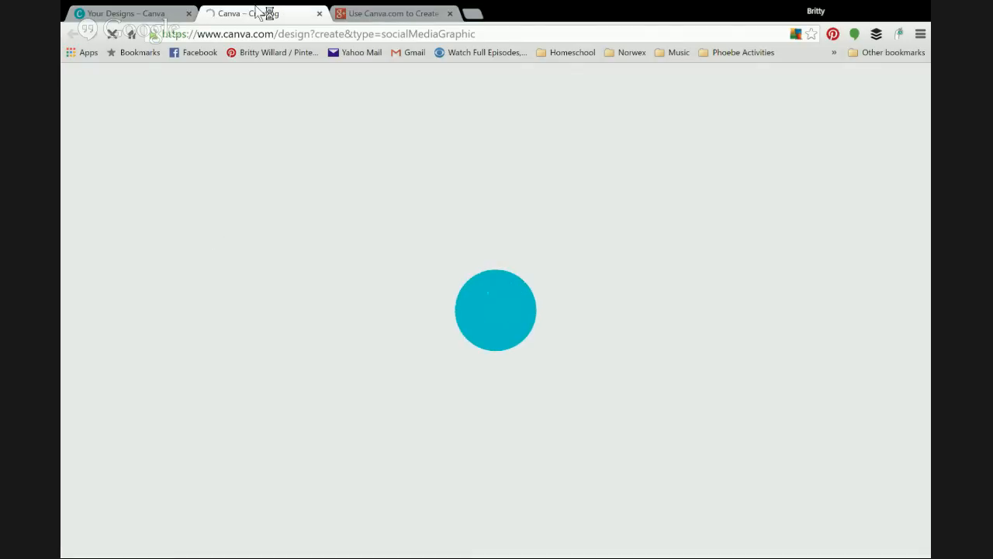
left_click(152, 13)
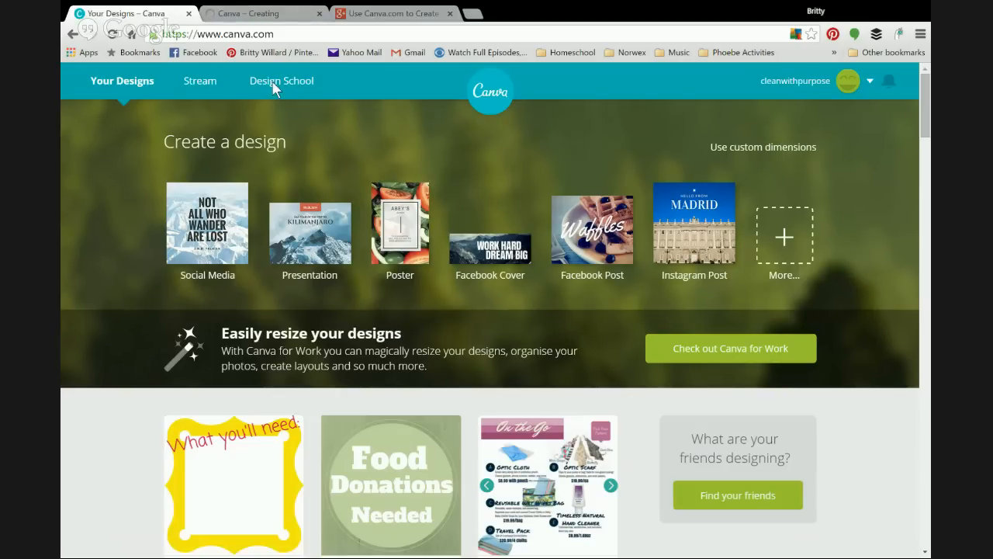
left_click(277, 80)
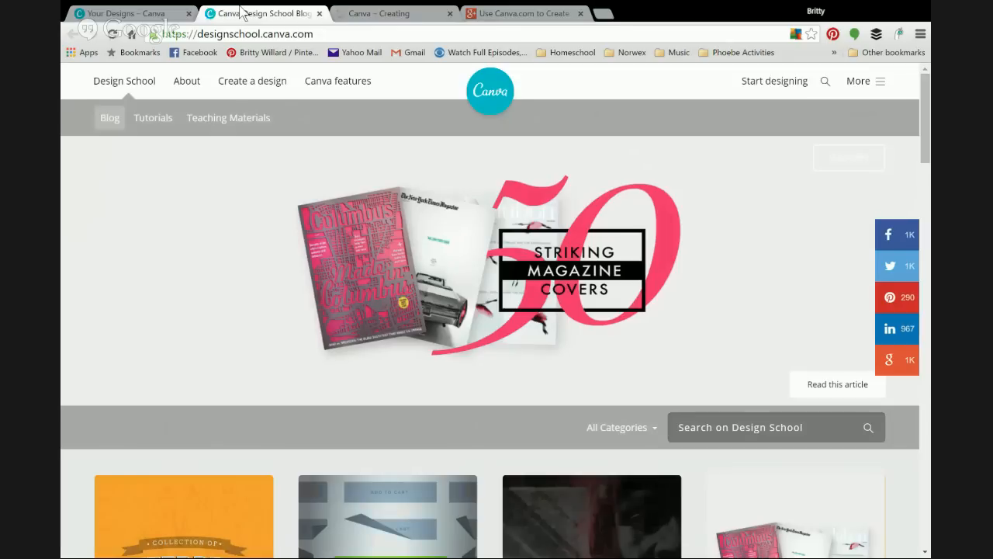
Step: Look over Design School's Create a design categories, then return to the blank Social Media design
left_click(257, 83)
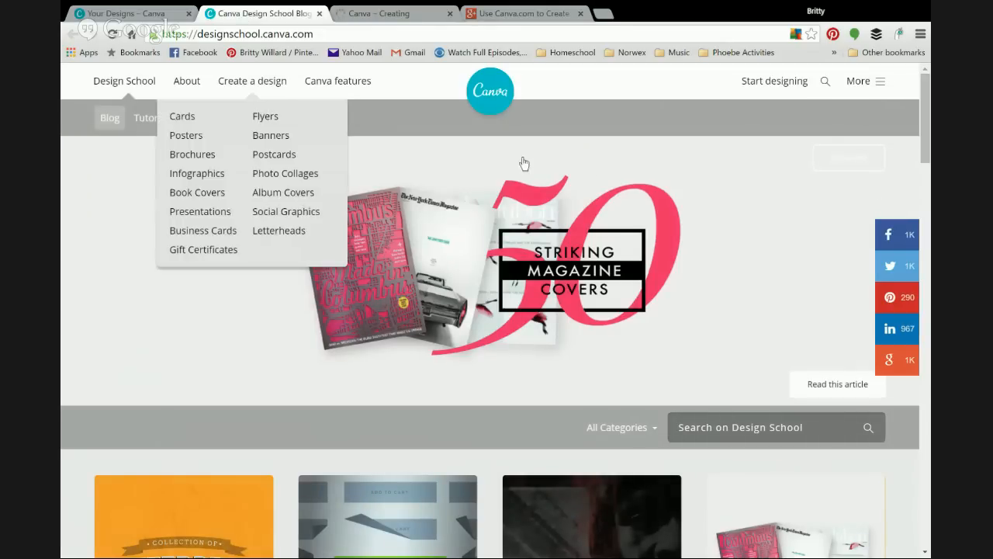
left_click(383, 13)
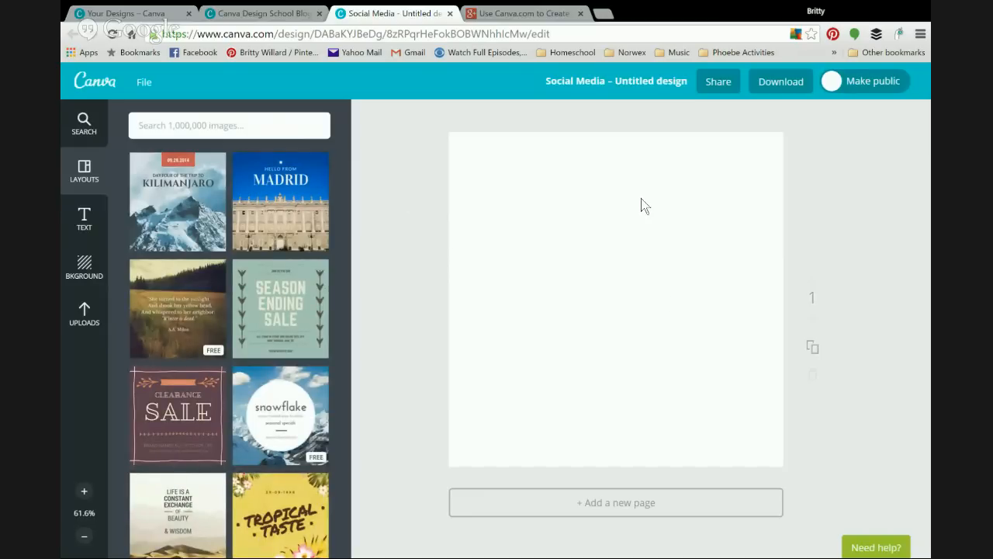
Step: Browse the background thumbnails, then add an 'Add a little bit of body text' box to the page
left_click(84, 267)
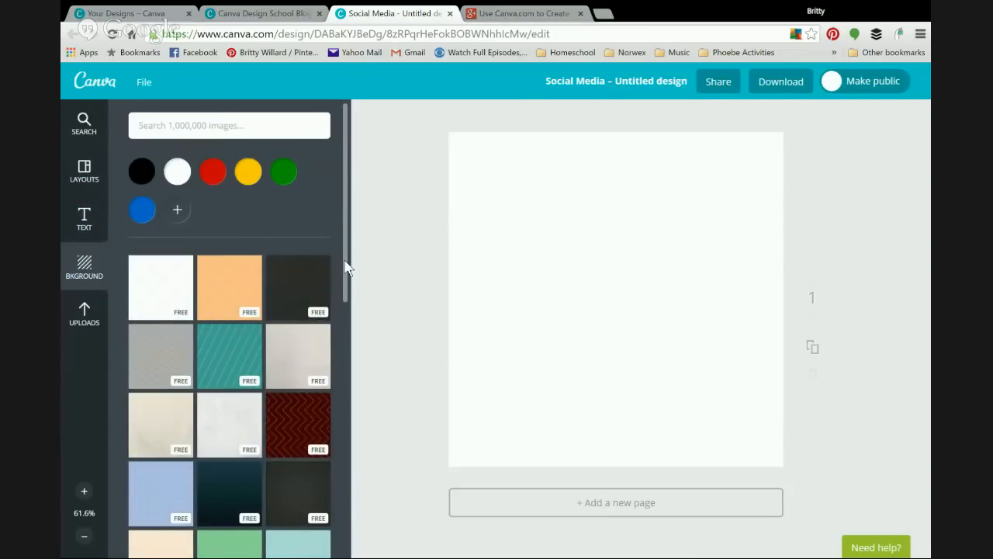
scroll(347, 322, "down", 1)
left_click_drag(347, 323, 343, 450)
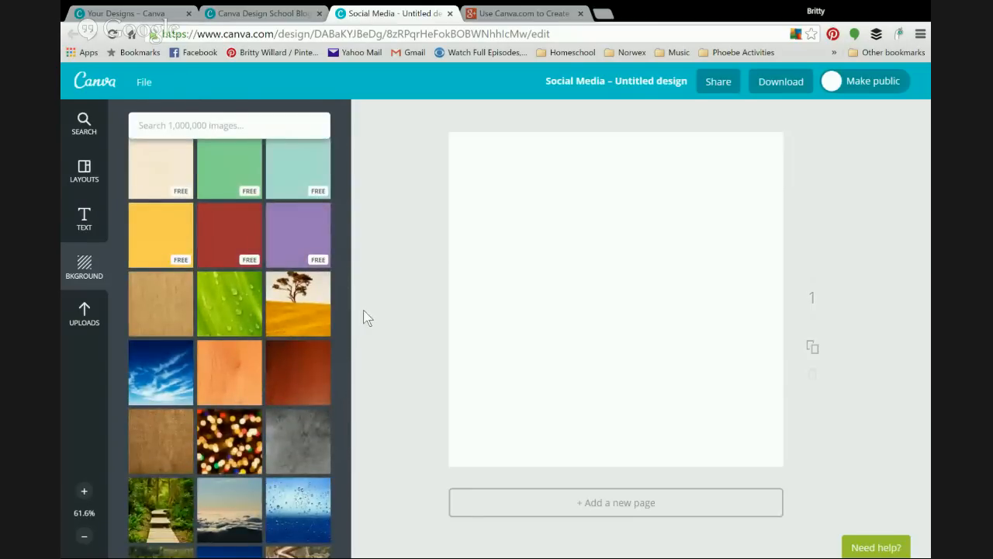
left_click_drag(344, 277, 354, 176)
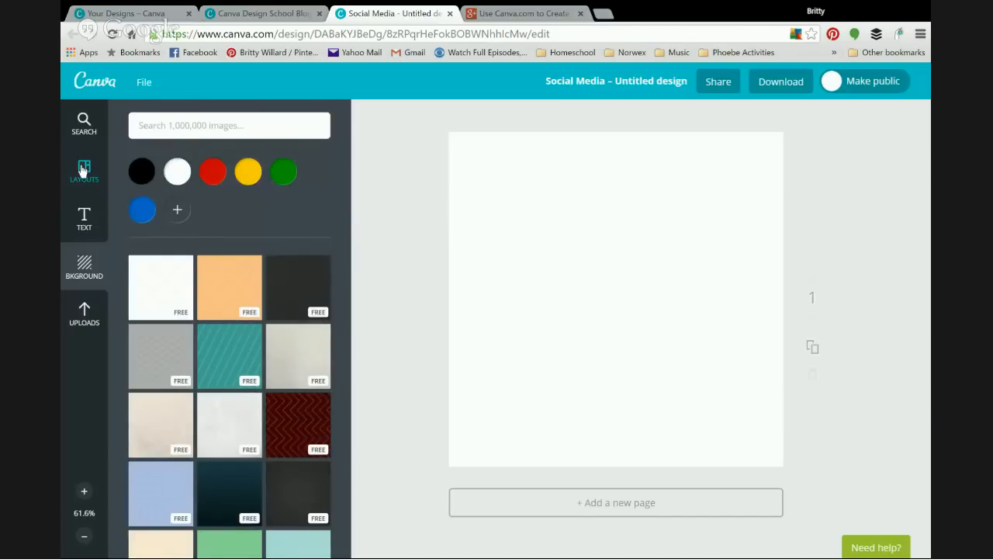
left_click(84, 223)
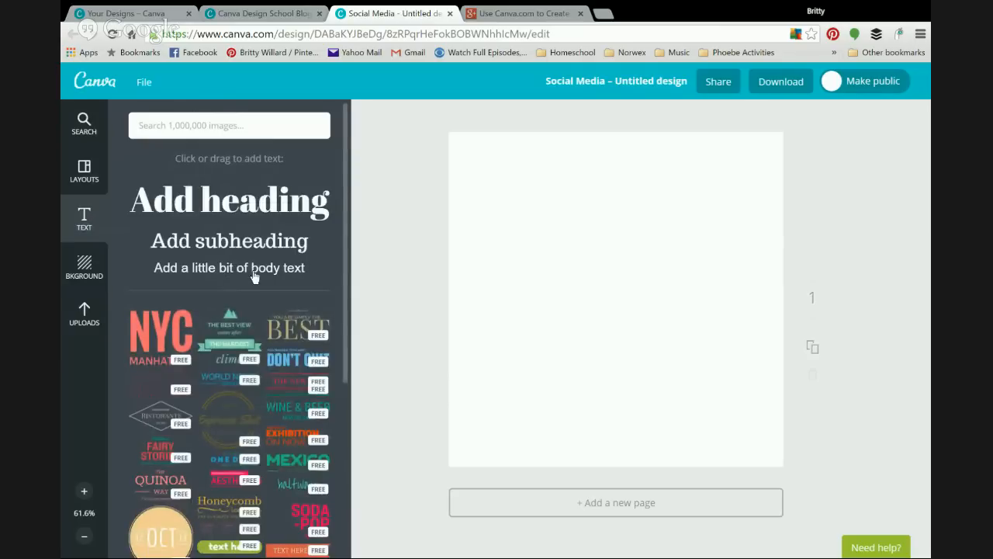
left_click(221, 268)
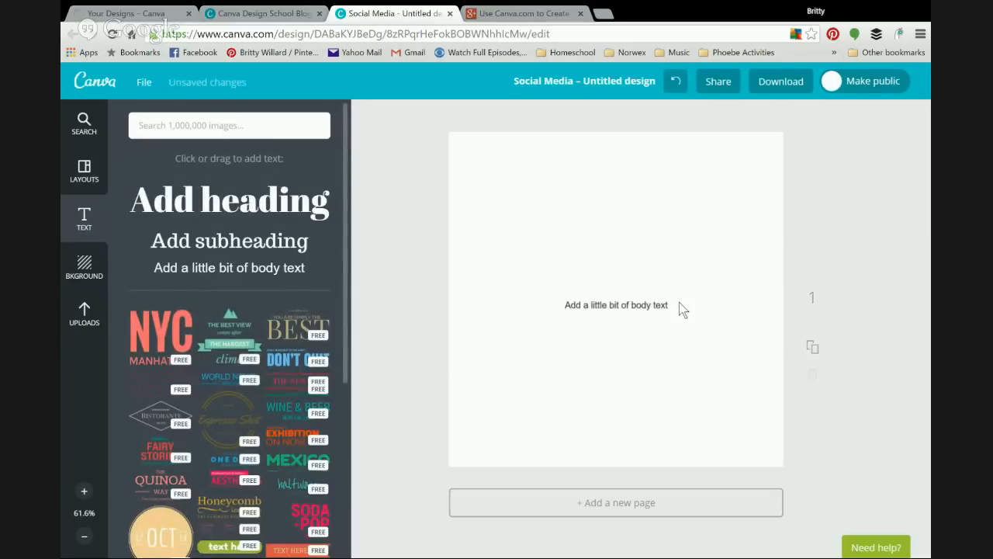
left_click(632, 306)
left_click(629, 304)
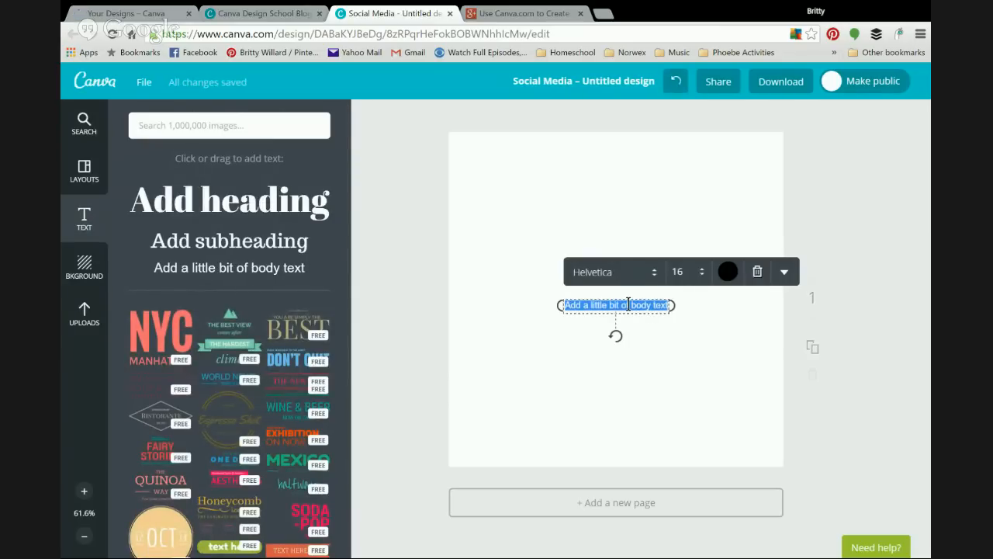
left_click(628, 305)
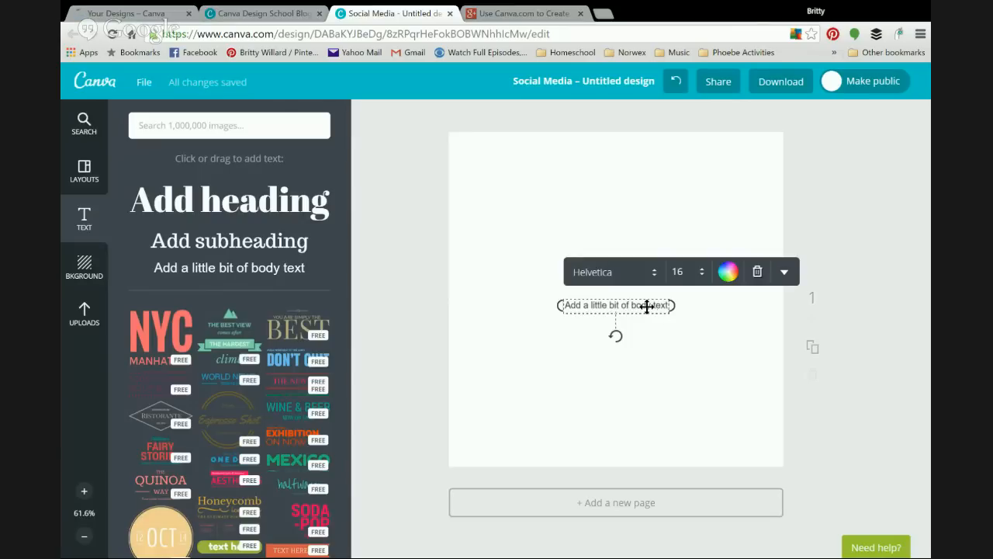
left_click(647, 305)
left_click(649, 306)
triple_click(626, 303)
type("www")
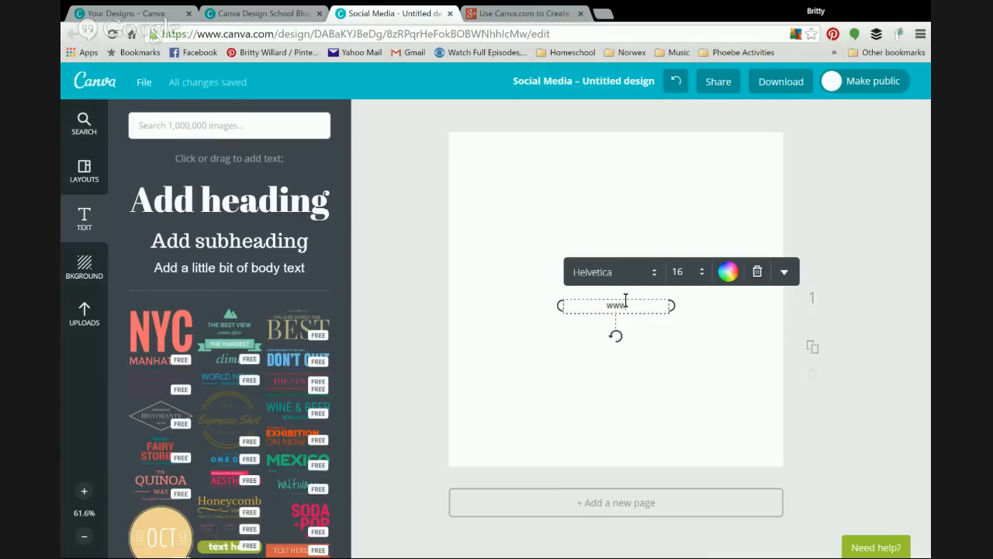
type(".youtube.com/")
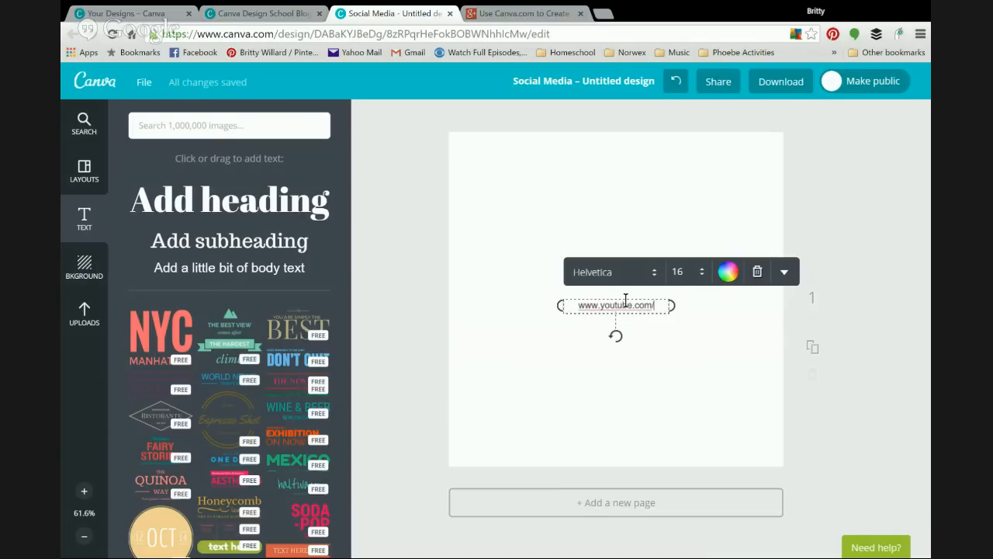
type("cleaniwh")
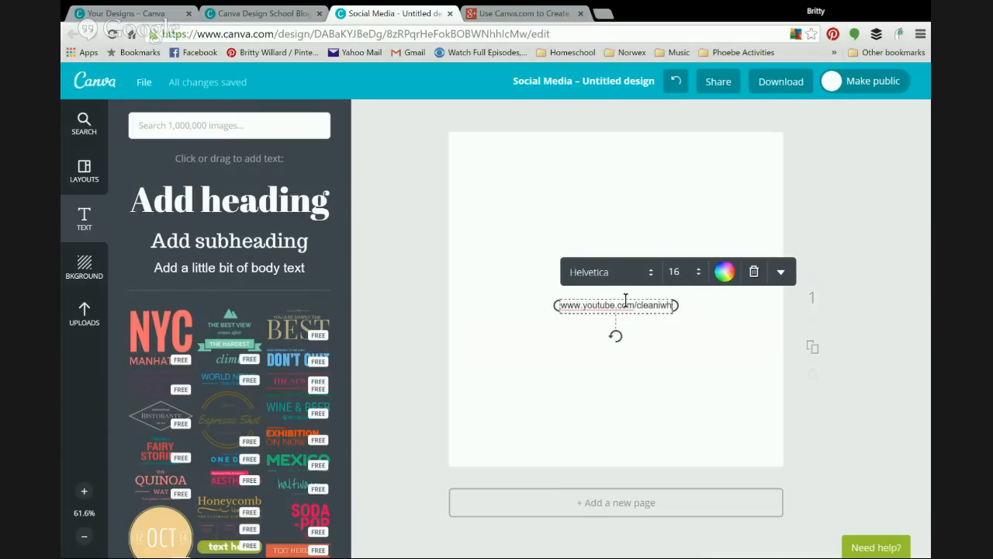
key("BackSpace")
key("BackSpace")
type("withpurpose")
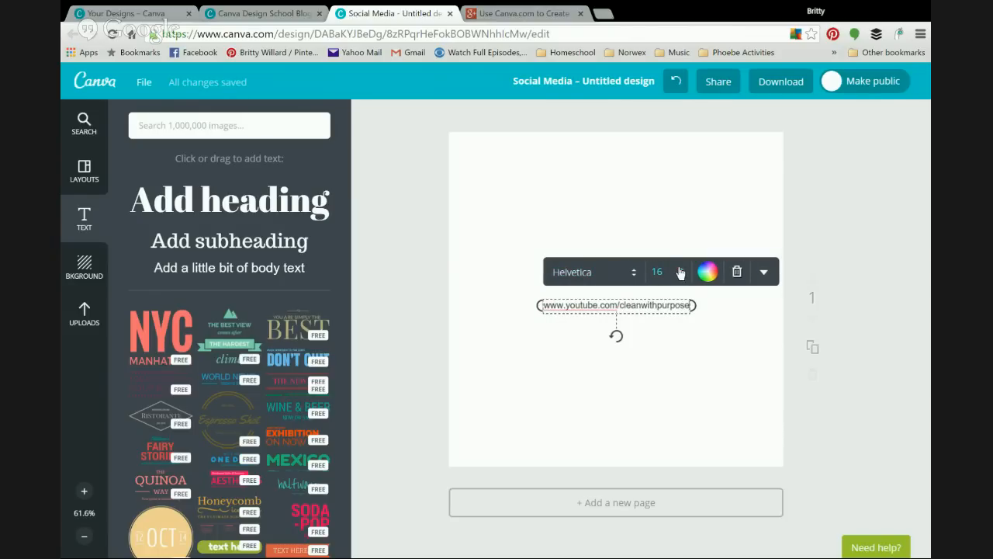
Step: Set the web address text's transparency to about 52
left_click(765, 273)
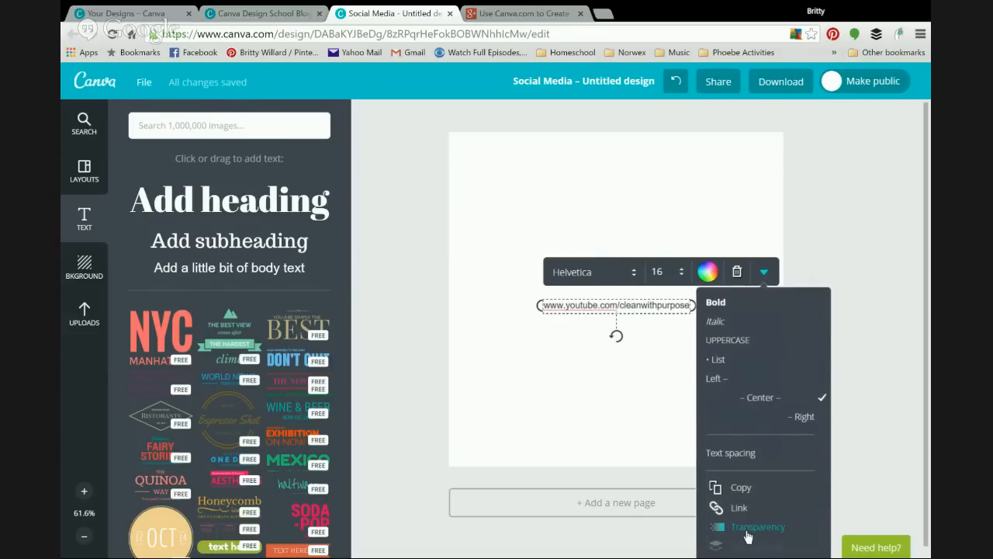
left_click(749, 527)
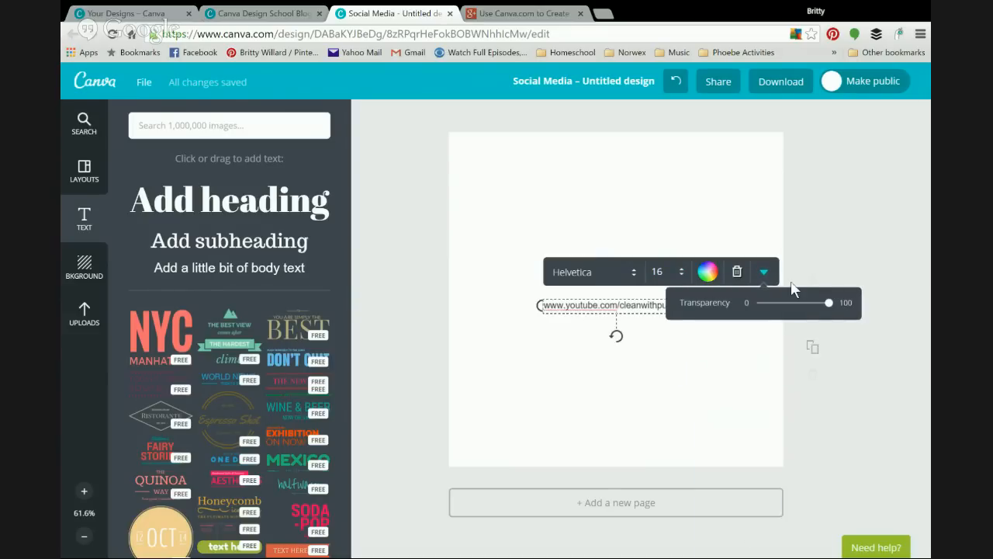
left_click_drag(831, 309, 799, 316)
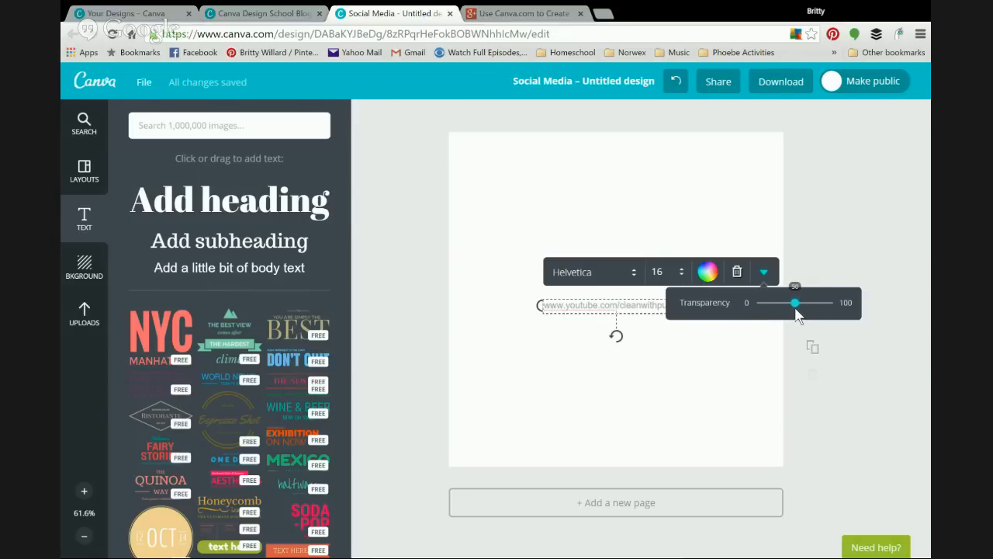
Step: Tilt the web address text about 30° anticlockwise
left_click(570, 378)
left_click(627, 311)
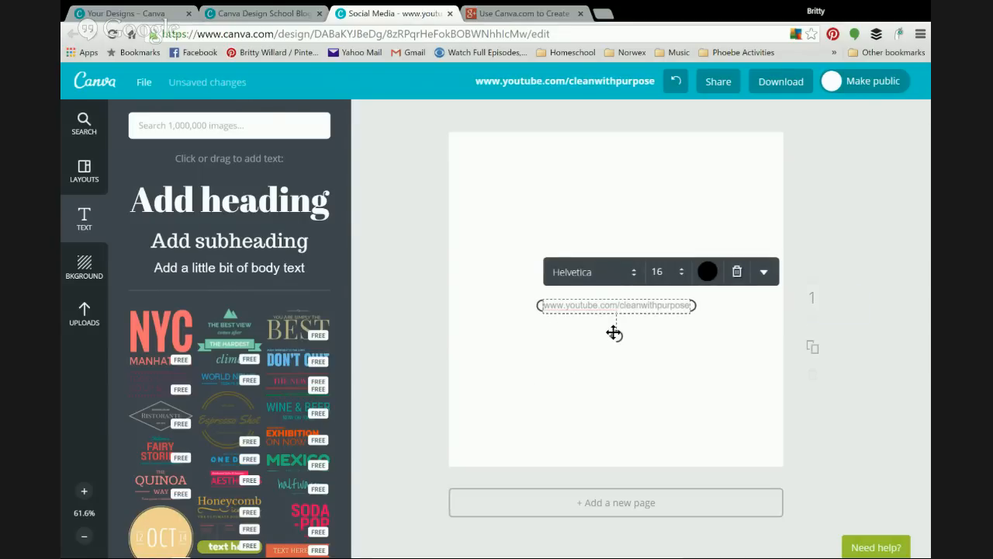
left_click_drag(619, 342, 639, 344)
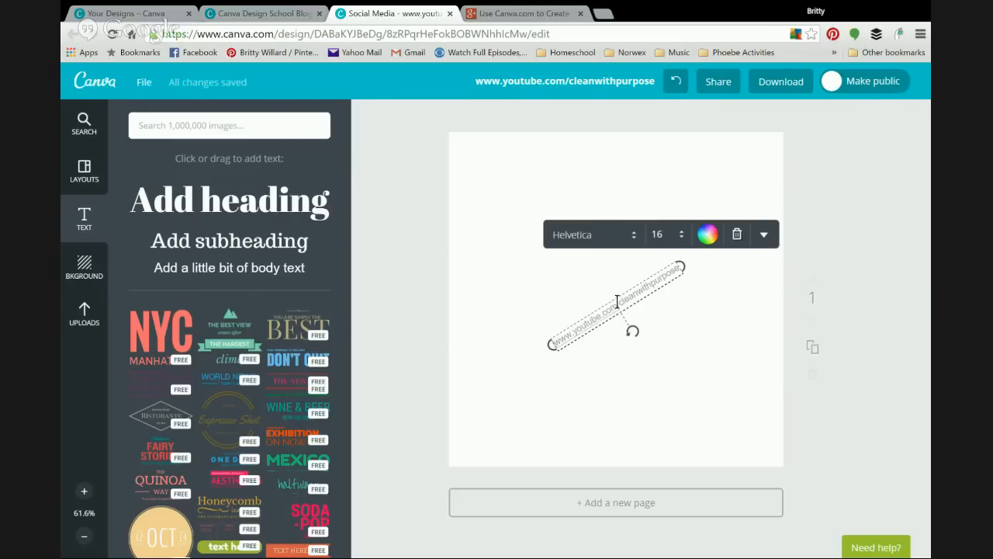
left_click(762, 236)
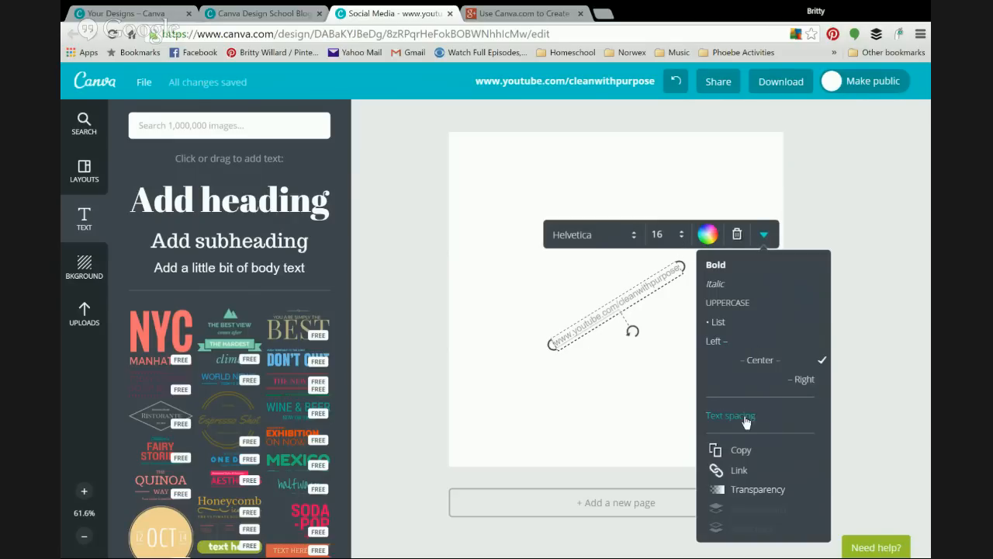
Step: Duplicate the faded, tilted web address text into several copies
left_click(746, 453)
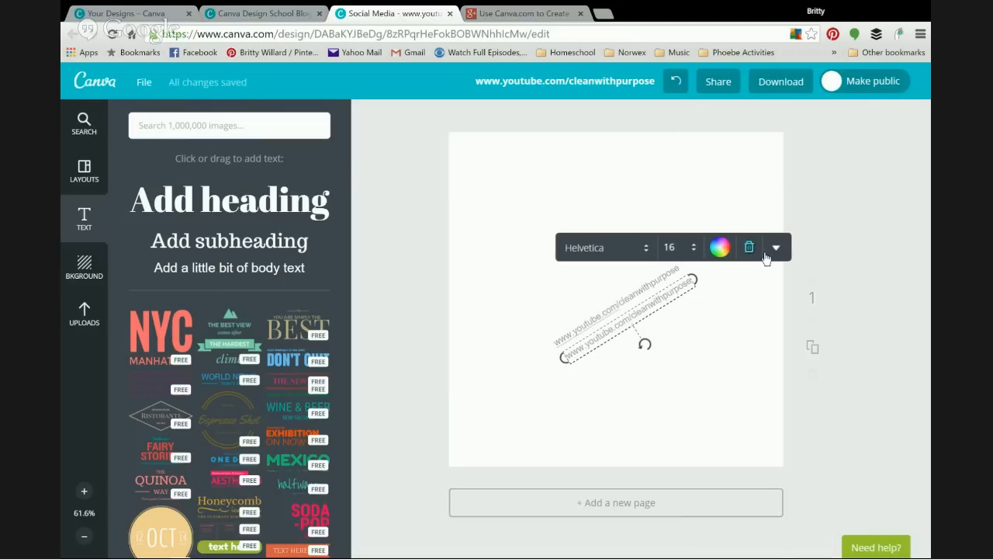
left_click(774, 248)
left_click(737, 465)
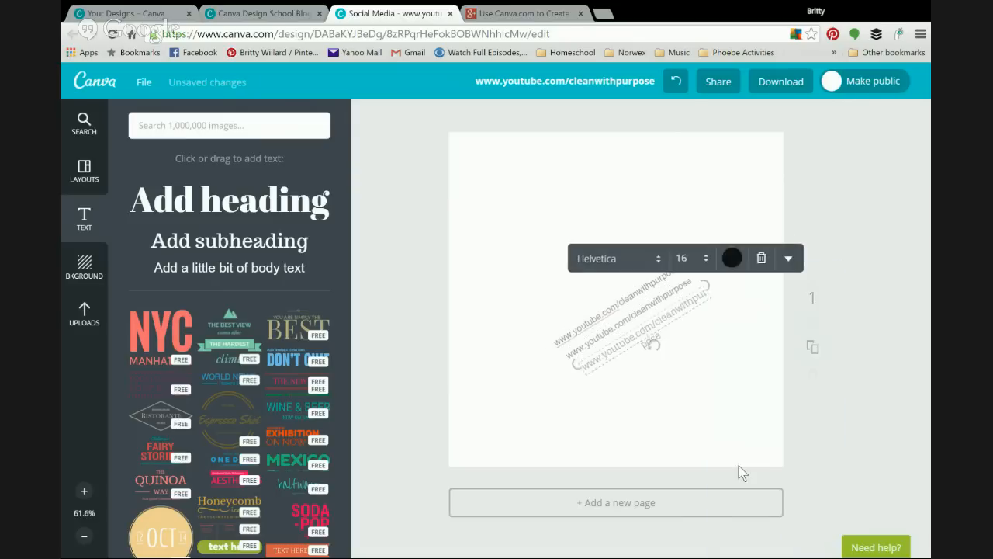
left_click(789, 259)
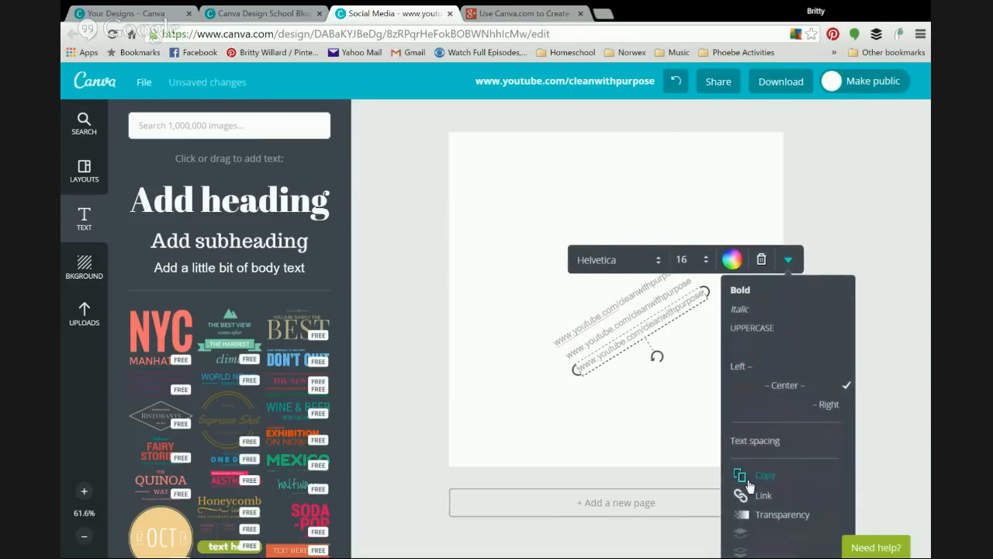
left_click(748, 477)
Step: Spread the copies to the top-left, lower-left, upper-right and lower-right of the page
left_click_drag(598, 313, 514, 247)
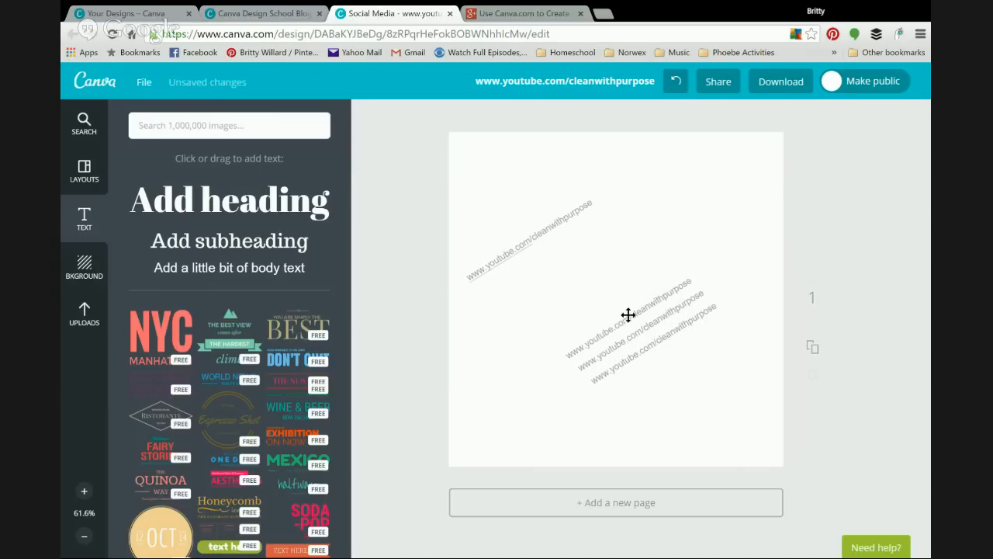
left_click_drag(629, 314, 554, 357)
left_click_drag(663, 310, 730, 230)
left_click_drag(663, 344, 709, 369)
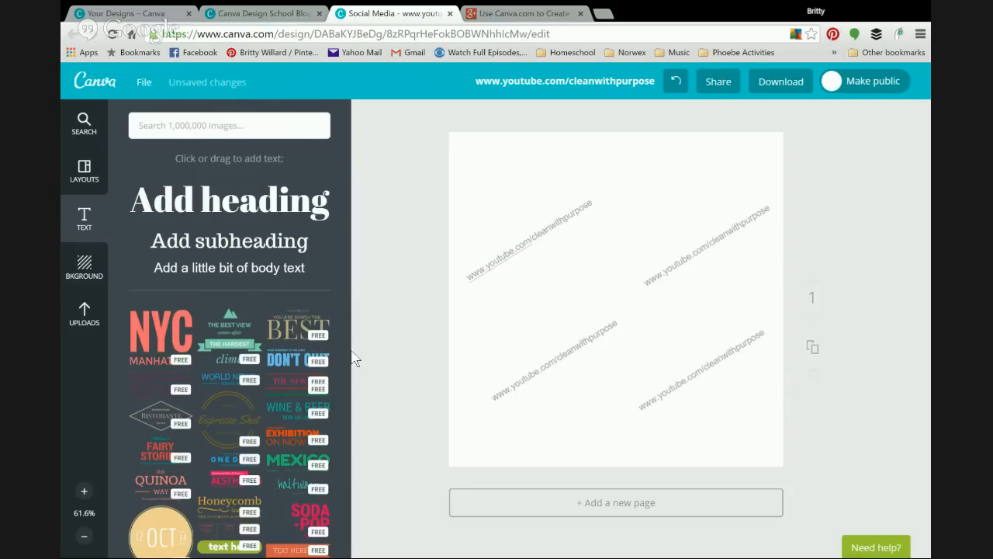
Step: Add a text box with the consultant's name and 'Sales Consultant' title, and the YouTube address below
left_click(249, 267)
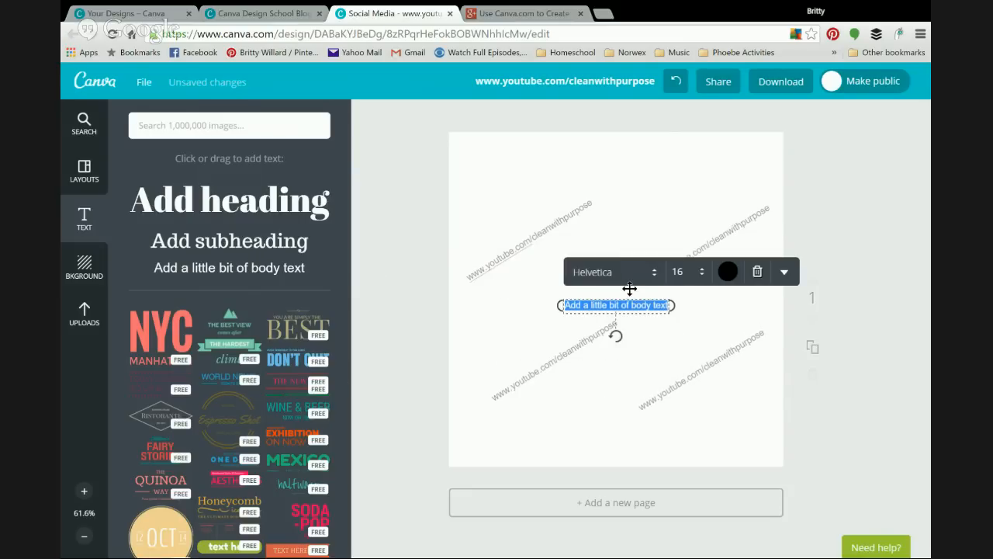
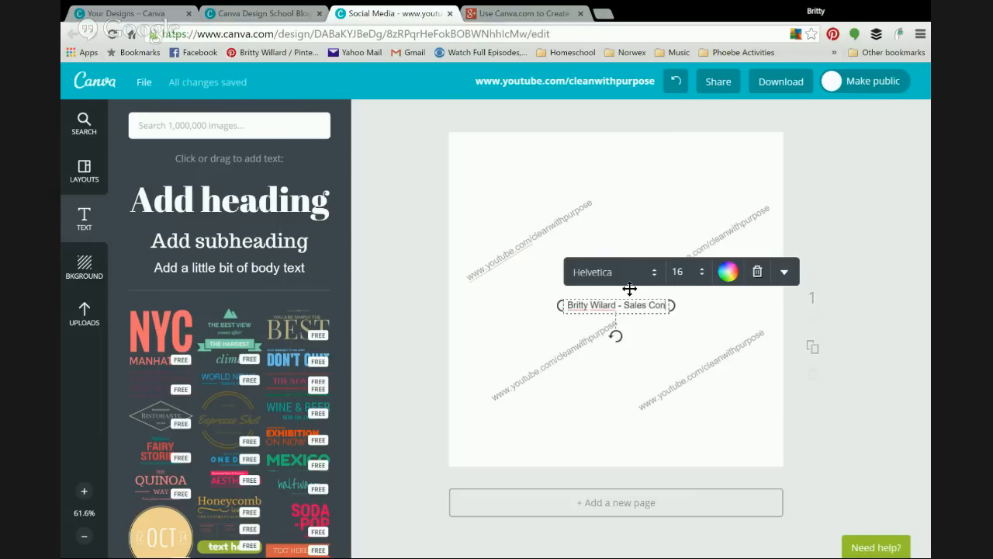
type("sultant")
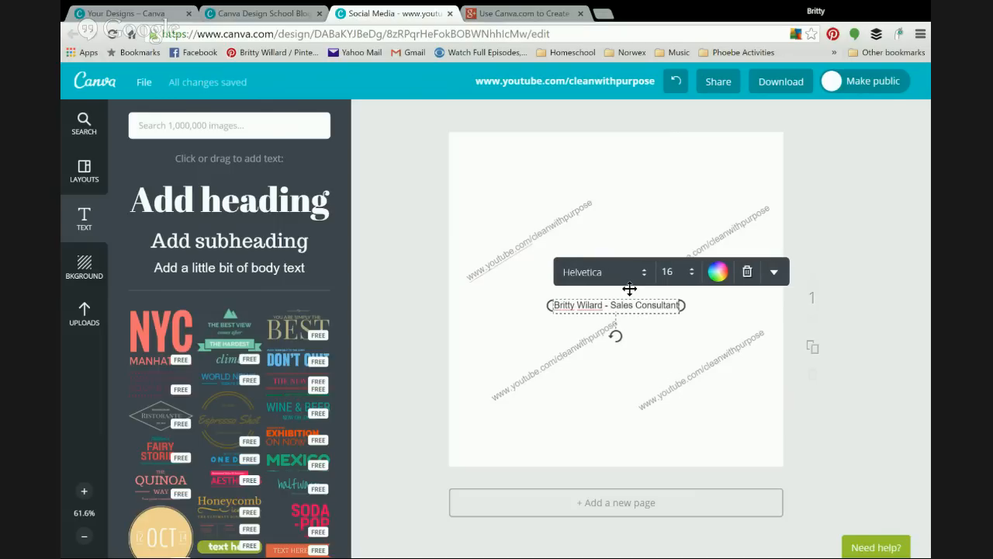
key("Return")
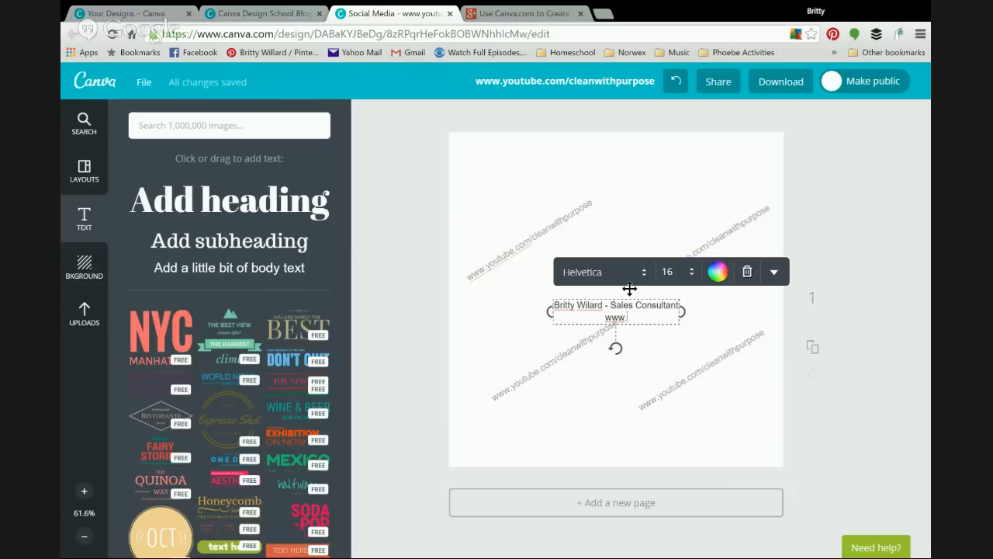
type("www.youtube.com/cleanwithpurpose")
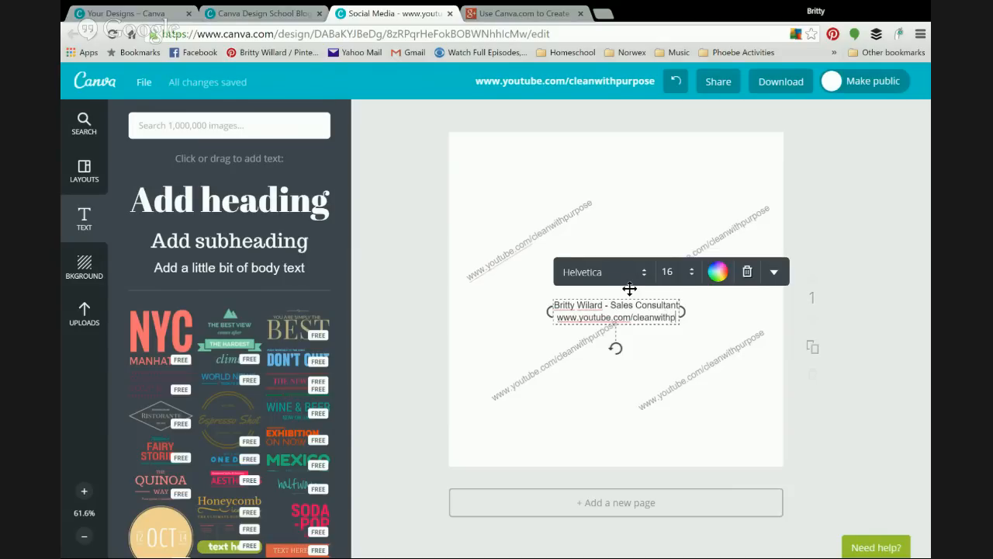
Step: Left-align the two-line signature and move it to the bottom-right corner
left_click(764, 272)
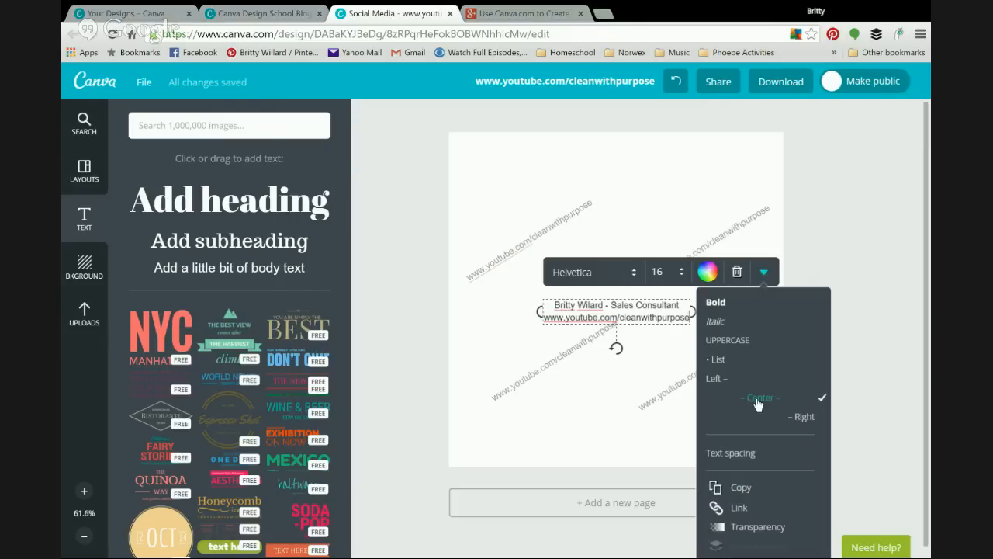
left_click(730, 380)
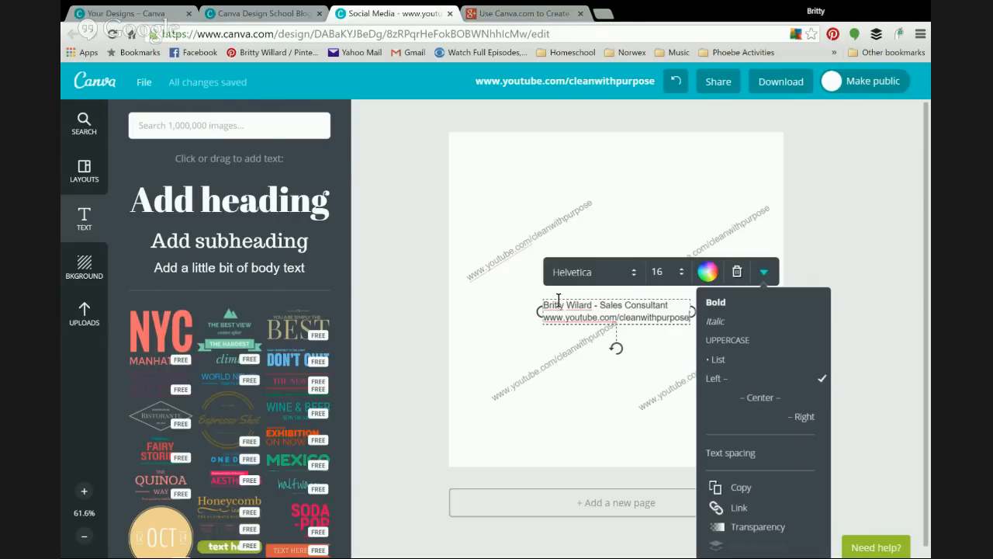
left_click_drag(587, 318, 671, 437)
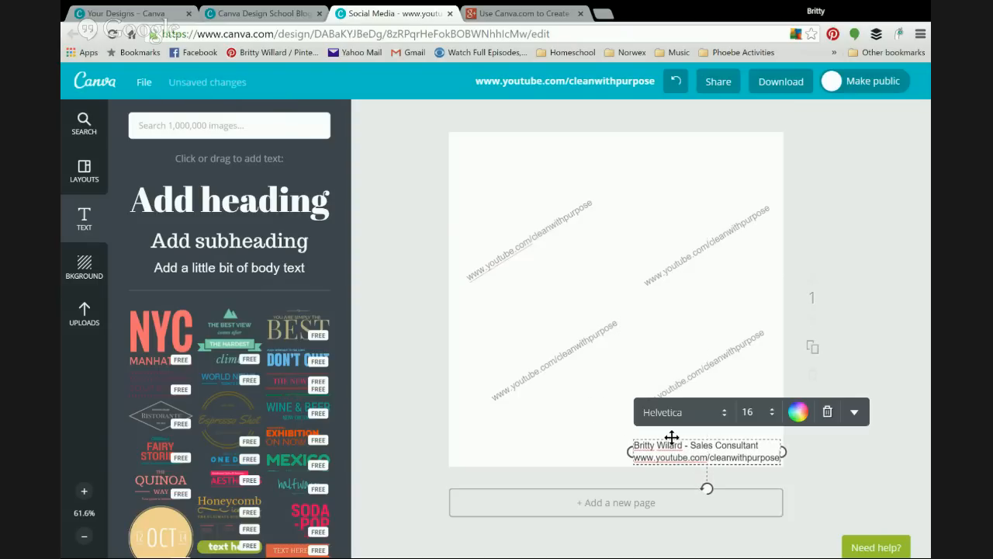
left_click(481, 160)
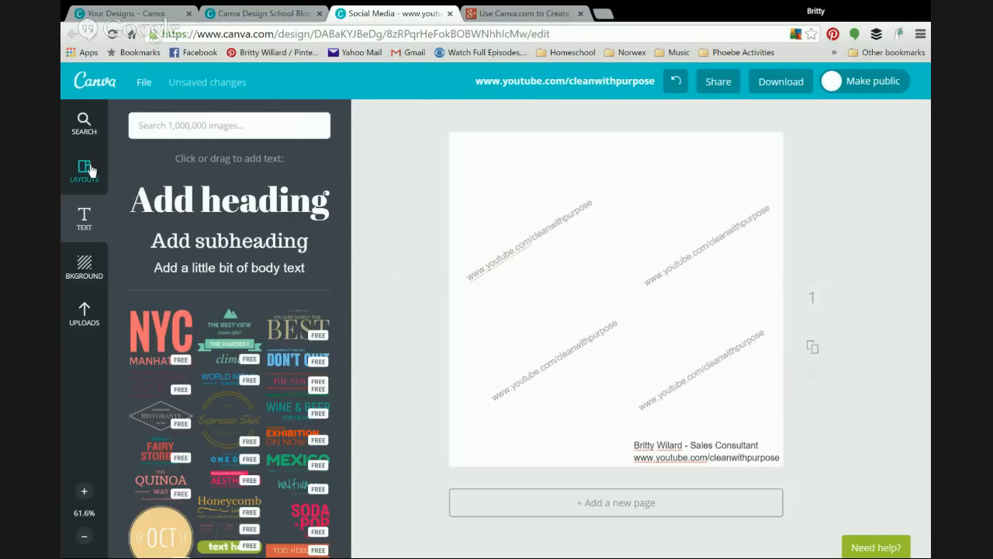
Step: Search elements for 'arrows', add the orange circled arrow and shrink it to a small icon
left_click(141, 128)
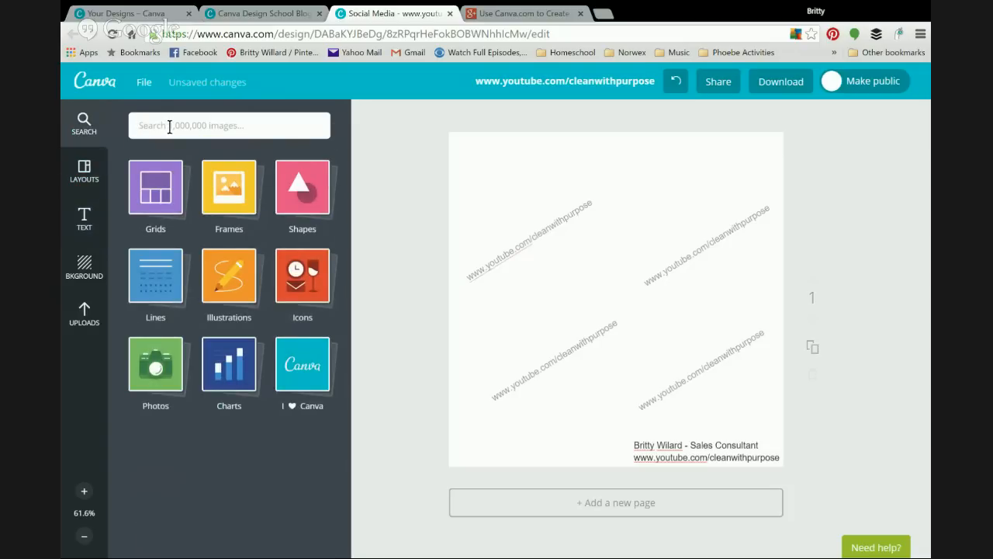
type("arrows")
key("Return")
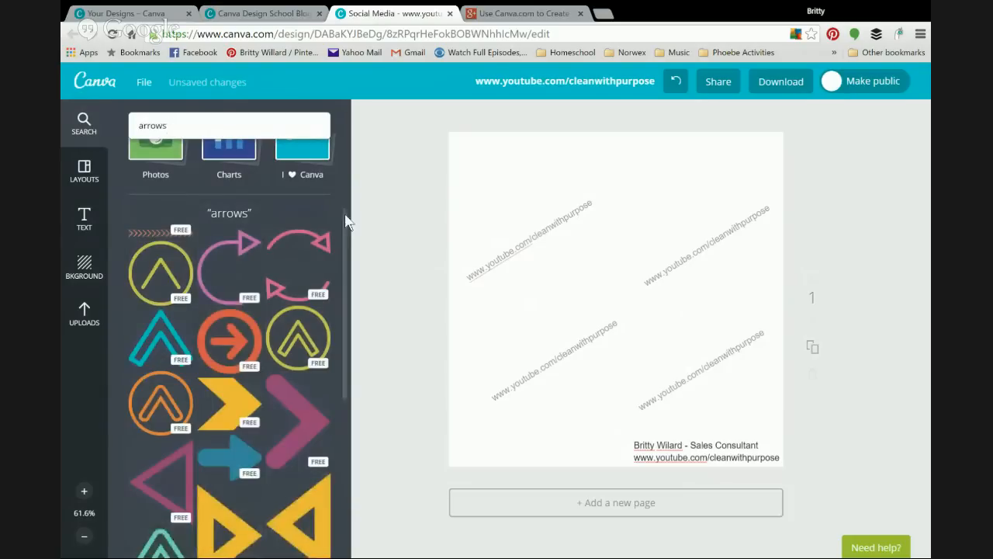
left_click(231, 348)
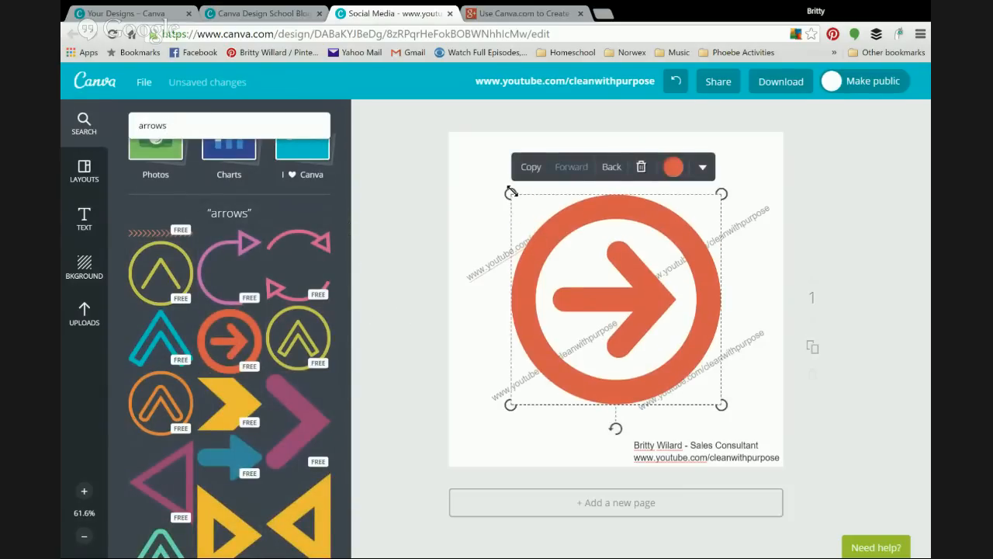
left_click_drag(510, 194, 686, 354)
Step: Recolour the circled arrow to light green #8cc69f
left_click(841, 336)
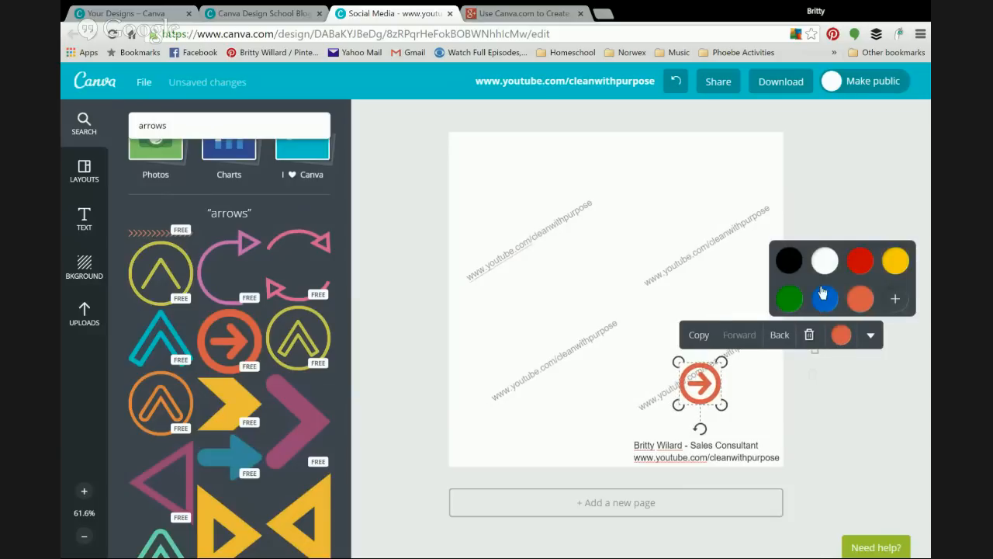
left_click(826, 303)
left_click(895, 298)
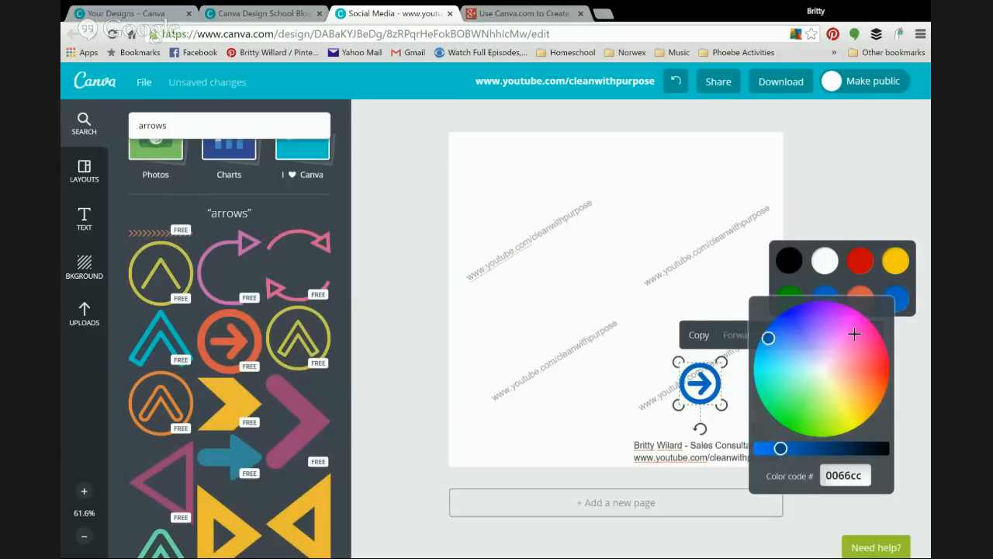
left_click(806, 382)
left_click(700, 384)
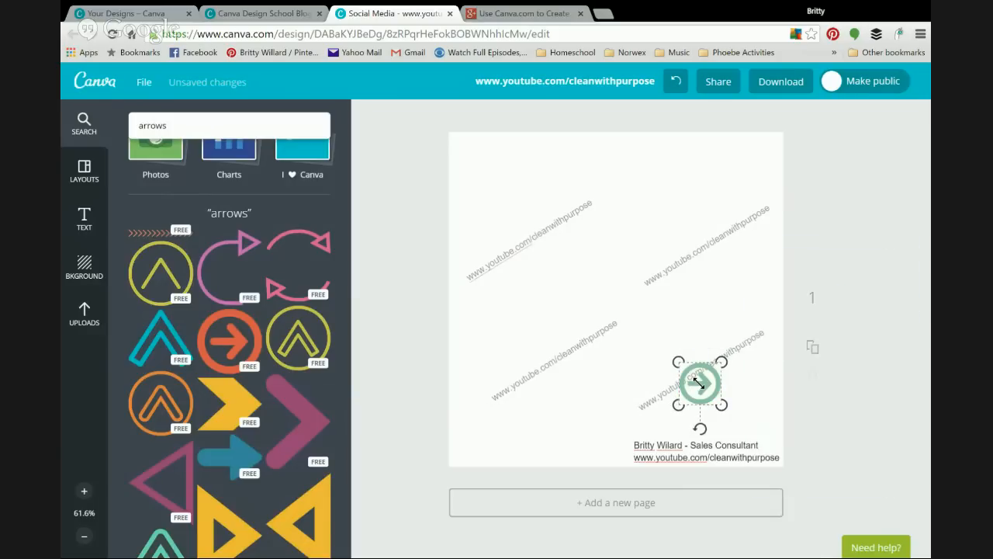
Step: Copy the arrow, rotate the copy 180° to point left, and place both arrows at mid-height on opposite edges
left_click(698, 335)
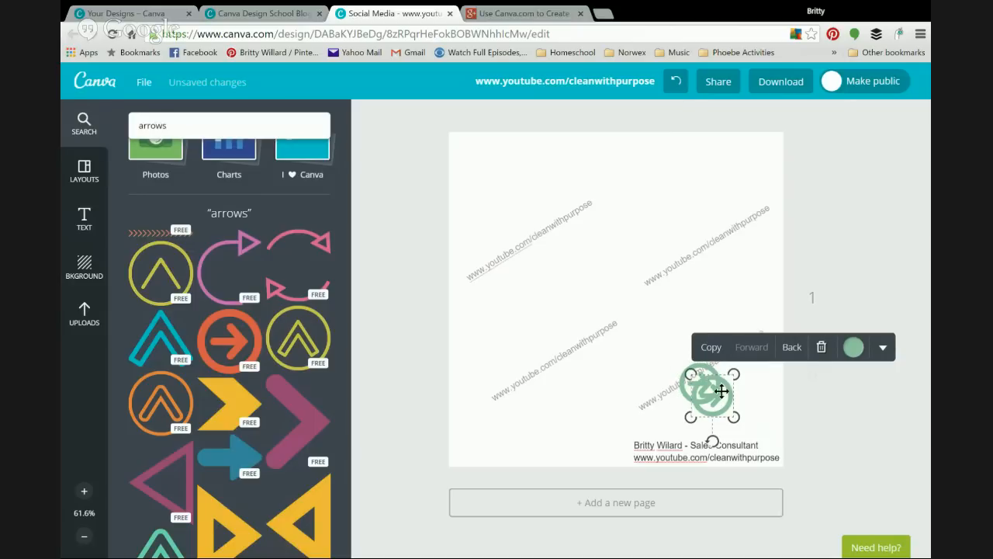
left_click_drag(699, 384, 539, 301)
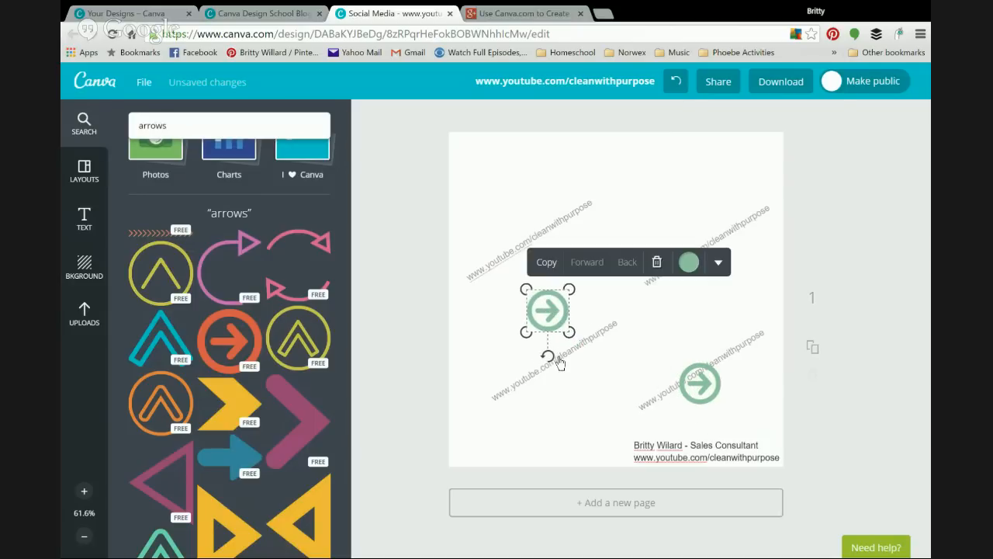
left_click_drag(549, 364, 476, 309)
left_click(703, 386)
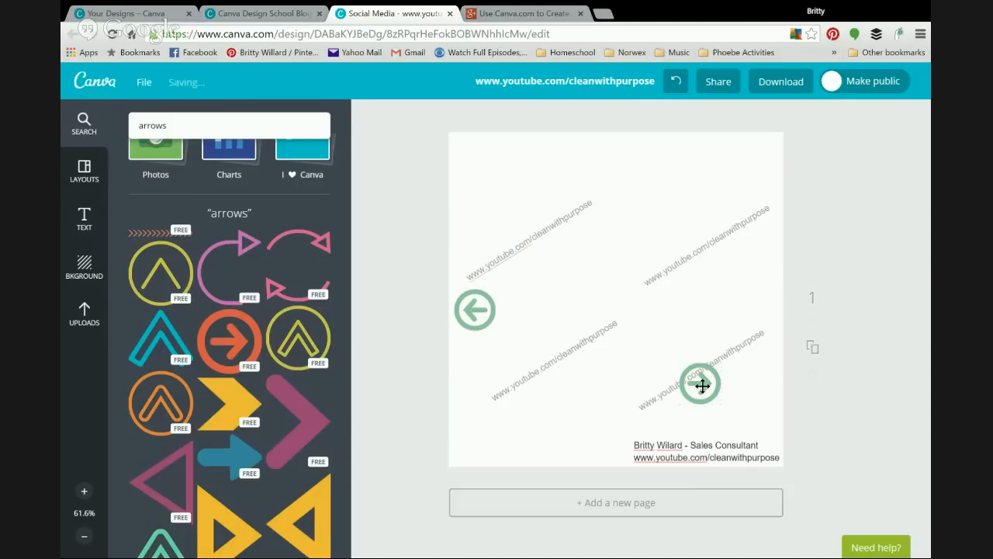
left_click_drag(704, 386, 766, 312)
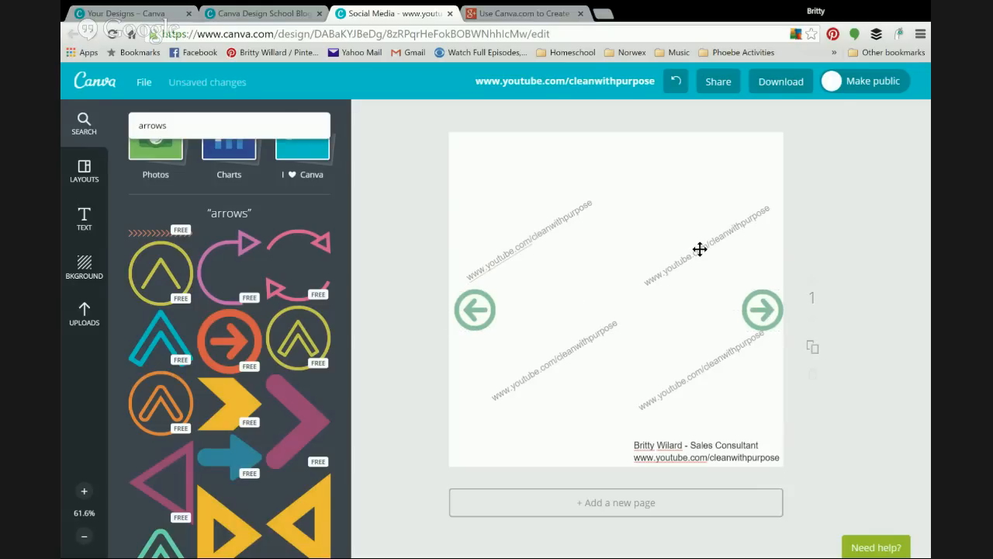
Step: Nudge the four watermark text copies into slightly adjusted positions around the page
left_click_drag(700, 249, 694, 252)
left_click_drag(699, 372, 690, 377)
left_click_drag(562, 361, 543, 390)
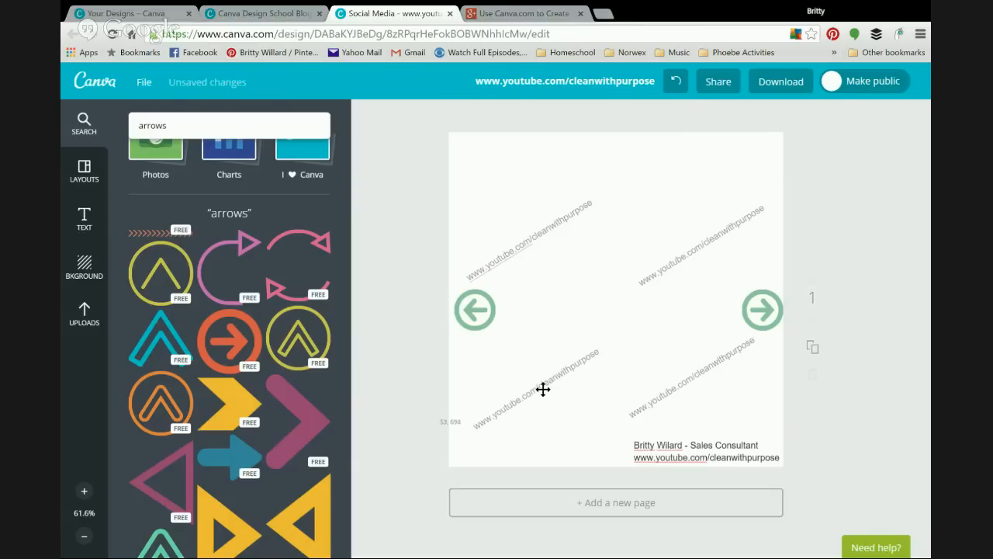
left_click_drag(521, 243, 532, 239)
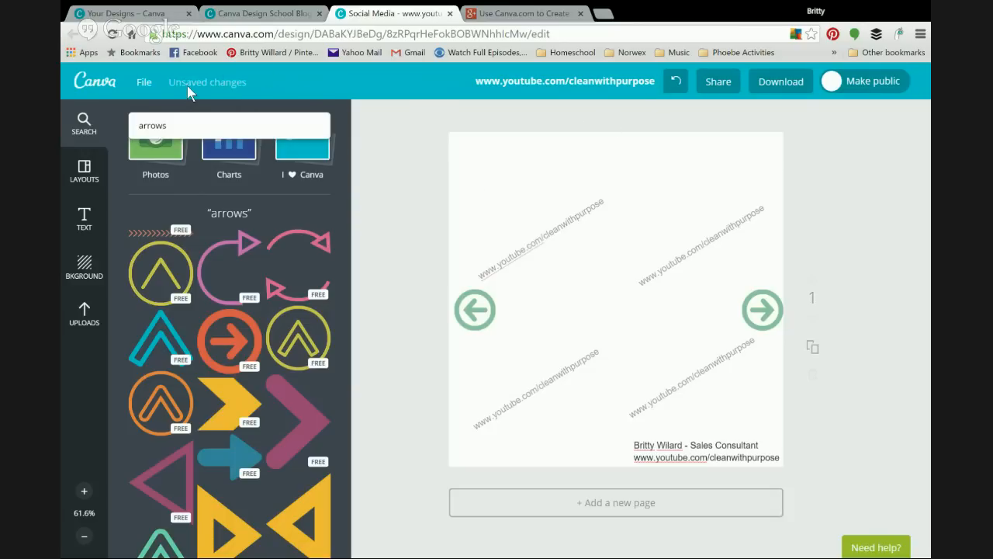
Step: Save the design, make a copy of it, and close the original design's tab
left_click(143, 84)
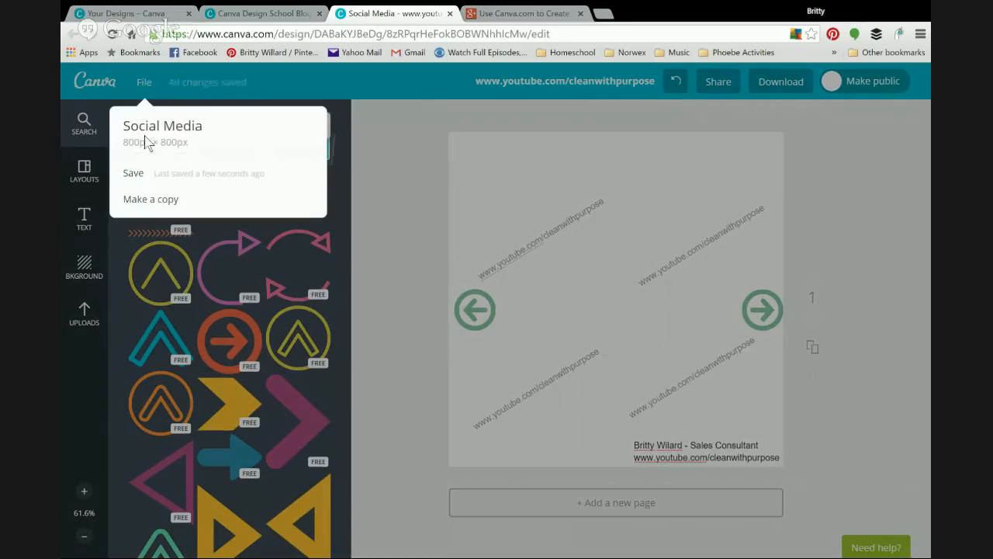
left_click(133, 174)
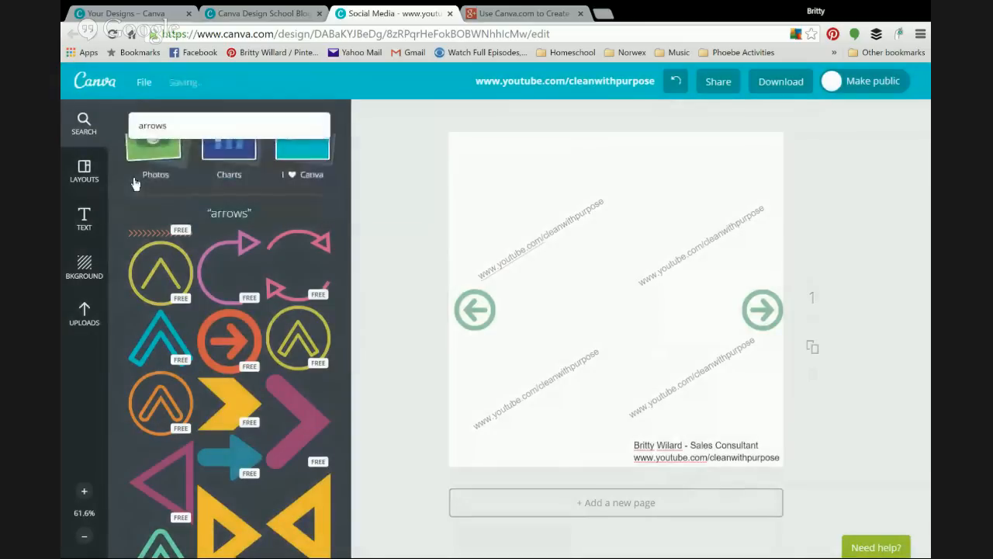
left_click(144, 82)
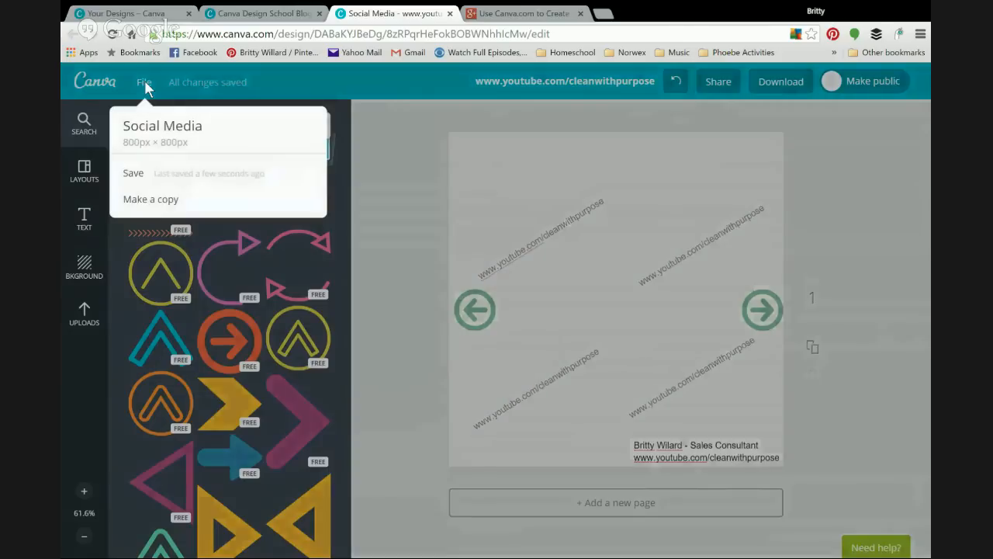
left_click(153, 200)
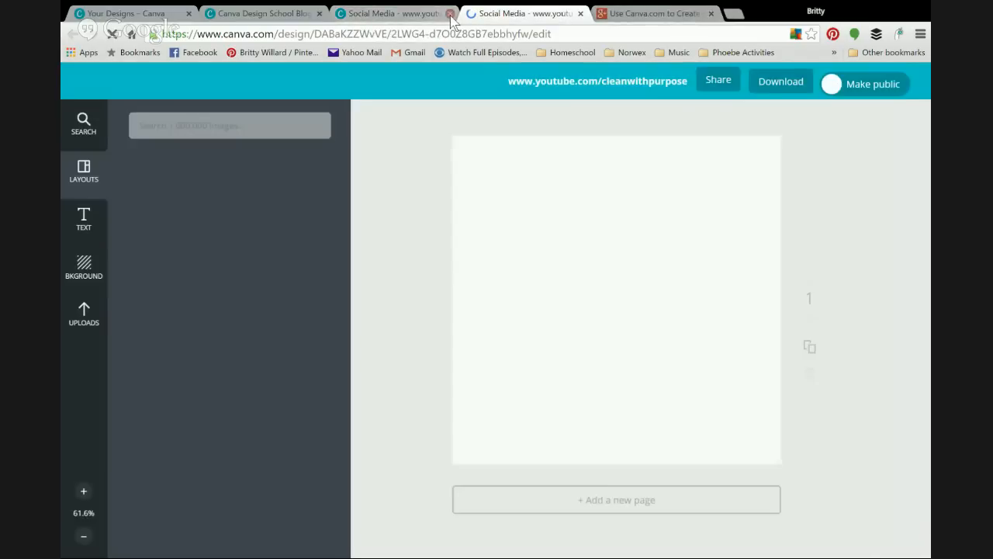
left_click(450, 13)
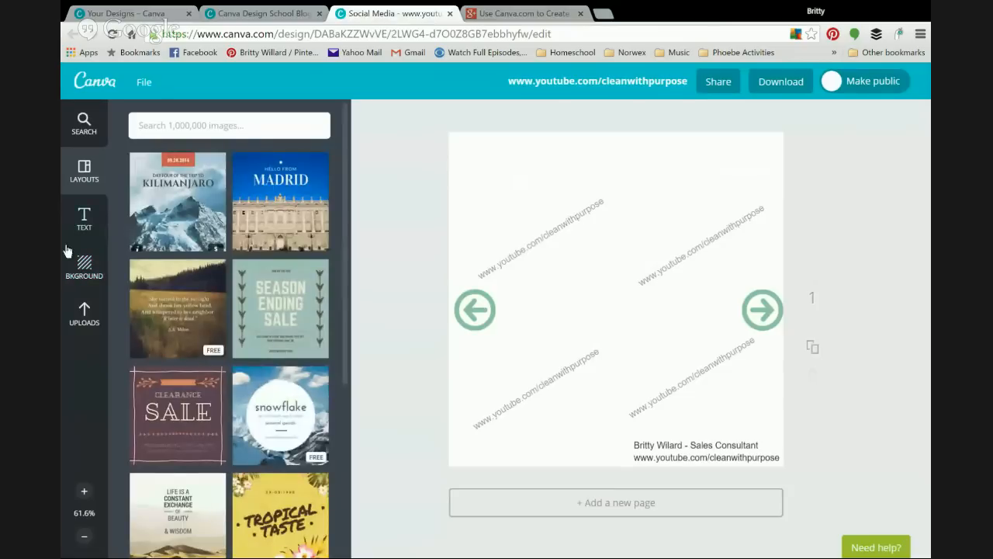
Step: Upload the bunny, lion, bulldog and dog clipart images and add the bulldog to the page
left_click(81, 319)
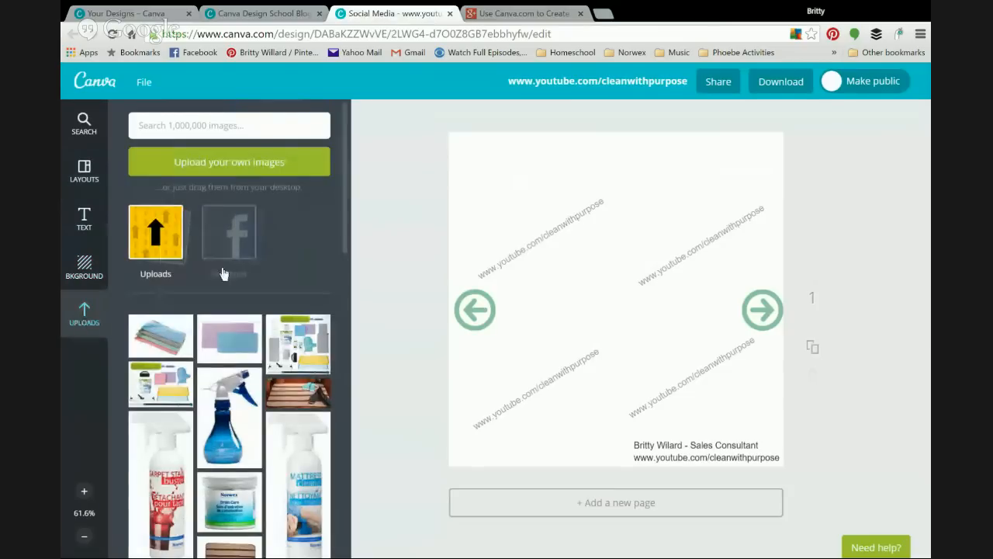
left_click(167, 250)
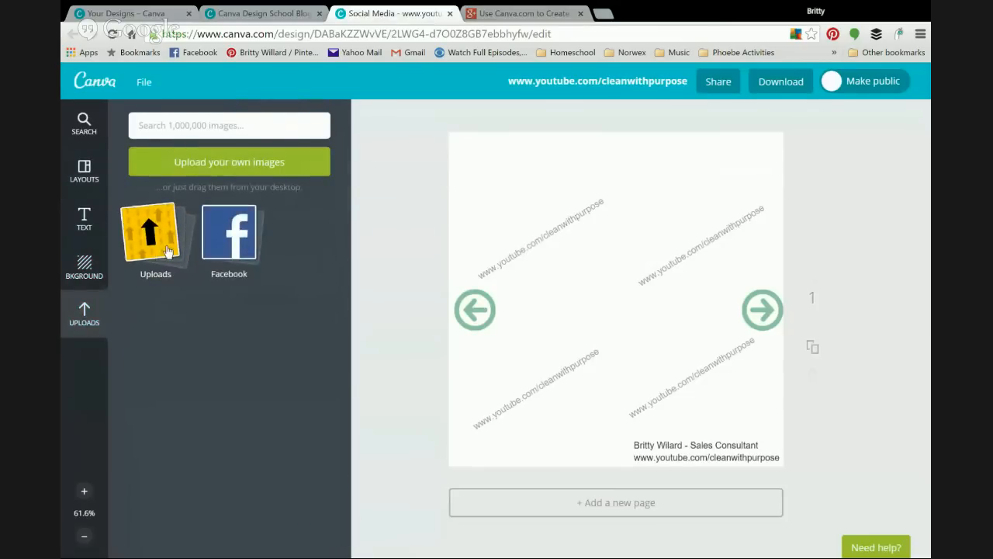
left_click(245, 166)
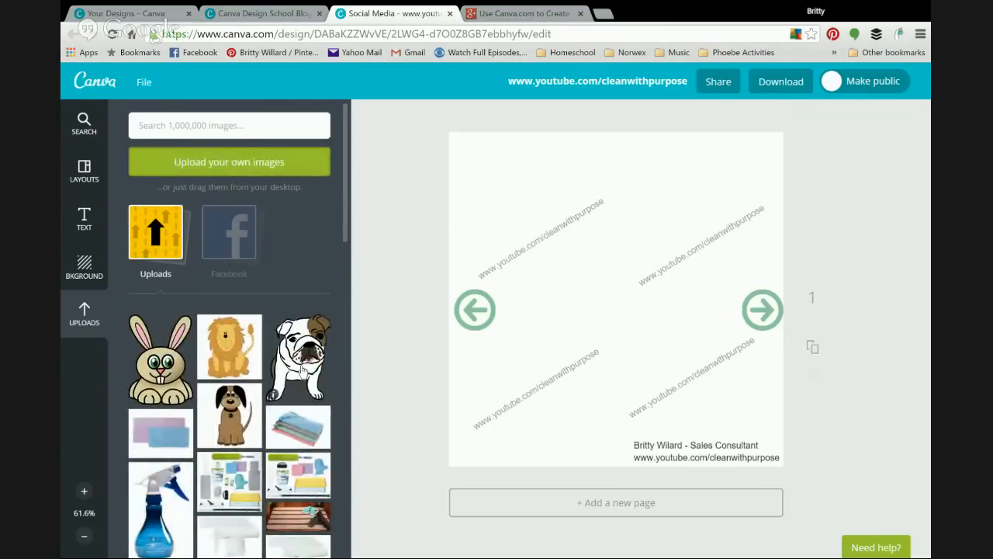
left_click(303, 359)
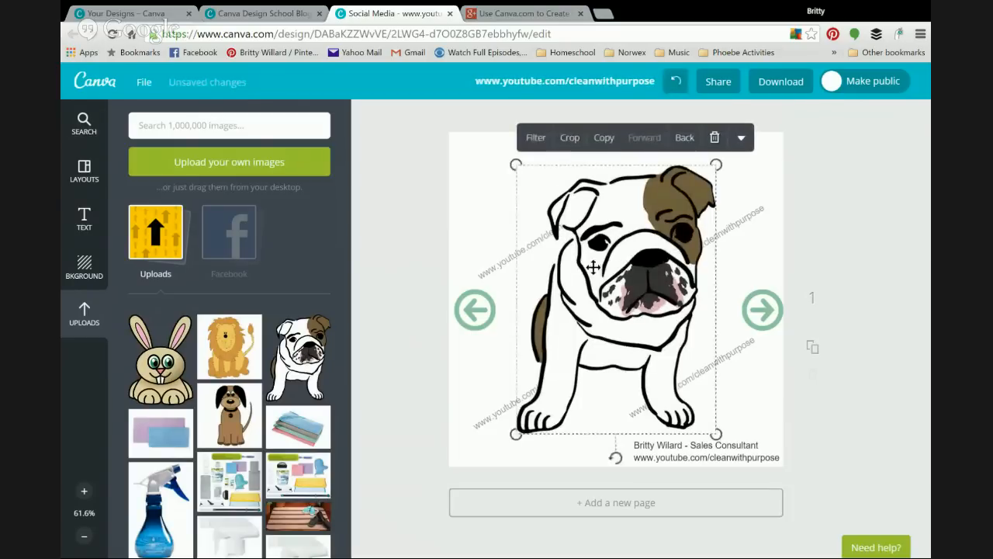
Step: Shrink the bulldog into the upper left, then add the lion clipart, shrunk at top centre
left_click_drag(517, 164, 652, 353)
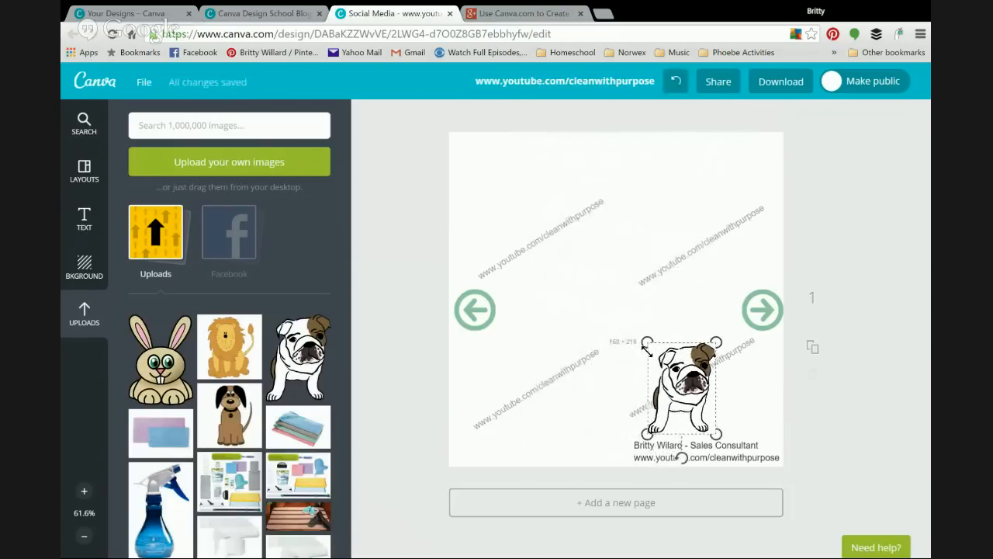
left_click_drag(695, 382, 556, 237)
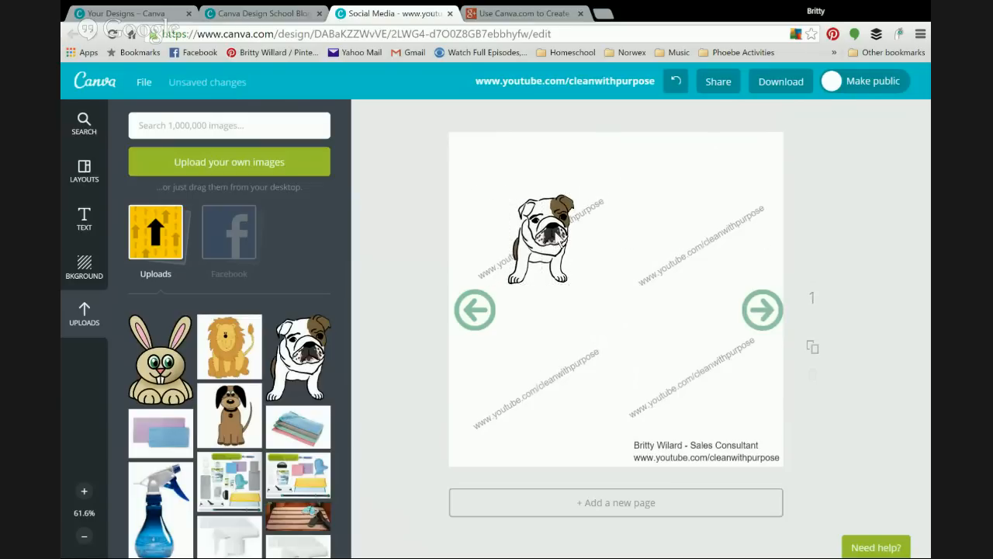
left_click(205, 371)
left_click(583, 304)
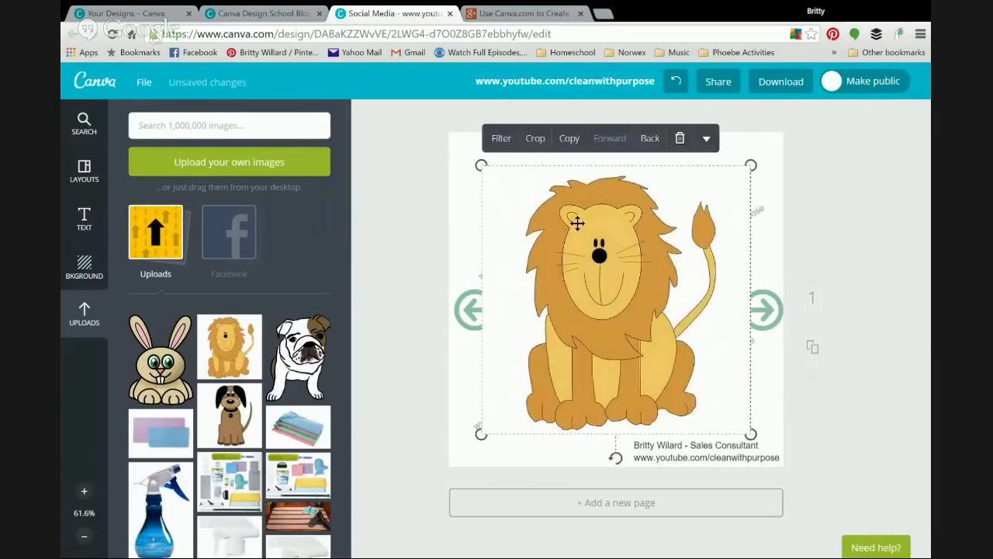
left_click_drag(479, 164, 656, 314)
left_click_drag(705, 377, 712, 235)
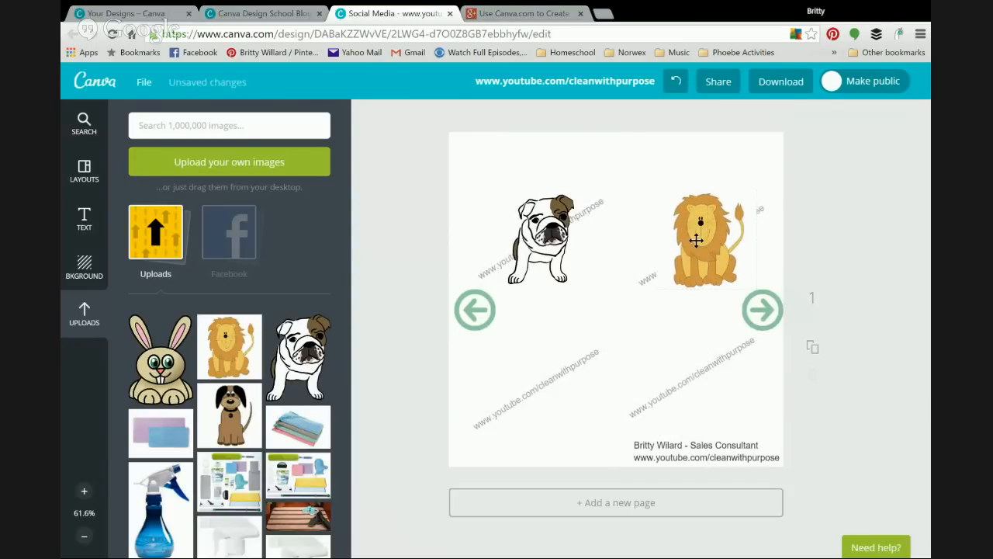
Step: Add a small bunny clipart at the lower left and shrink the dog to the lower right
left_click(161, 374)
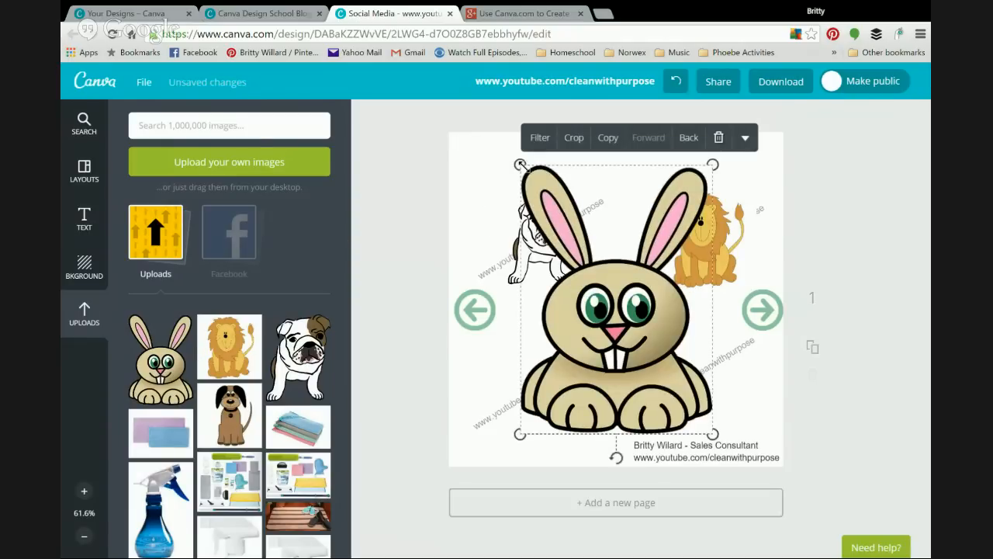
left_click_drag(520, 165, 651, 347)
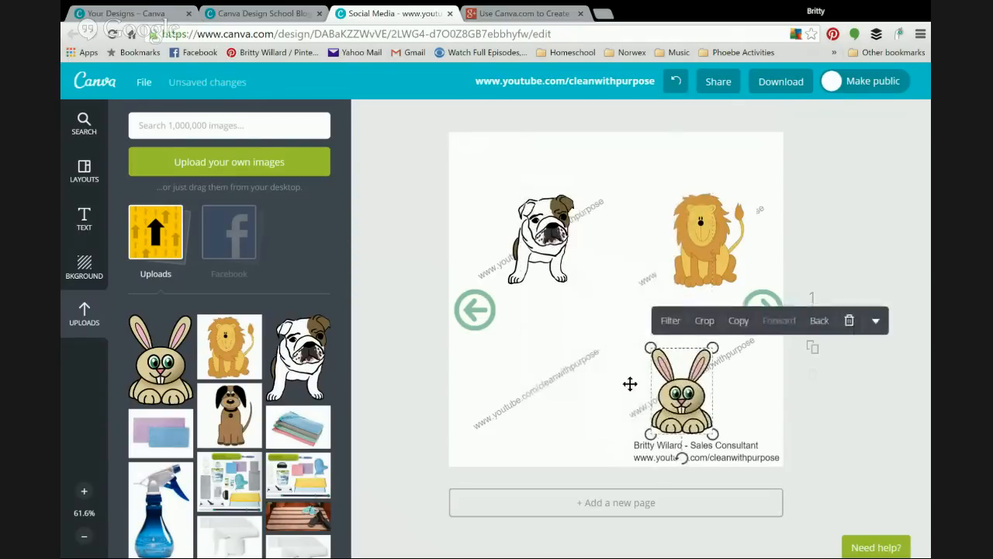
left_click_drag(695, 400, 552, 387)
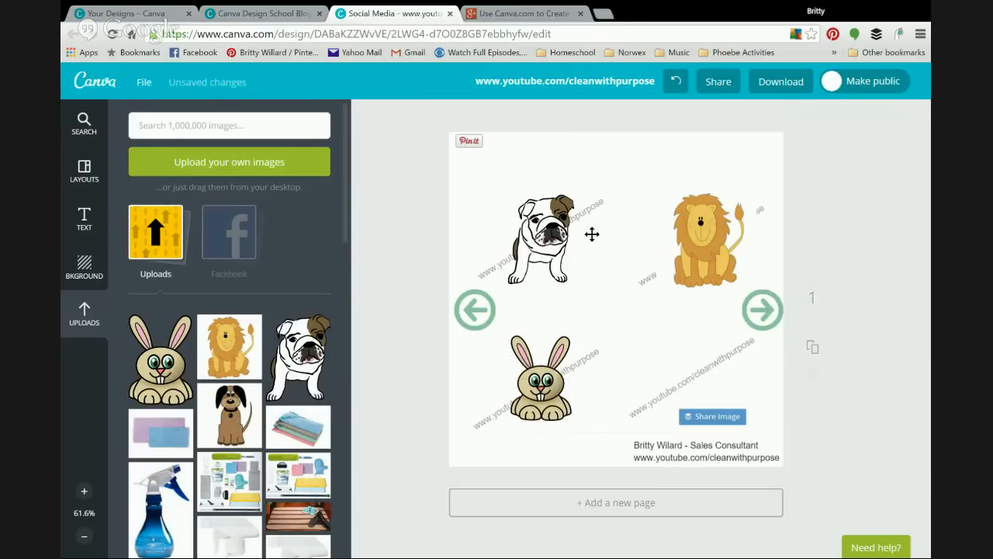
left_click_drag(481, 165, 655, 345)
left_click_drag(716, 397, 703, 392)
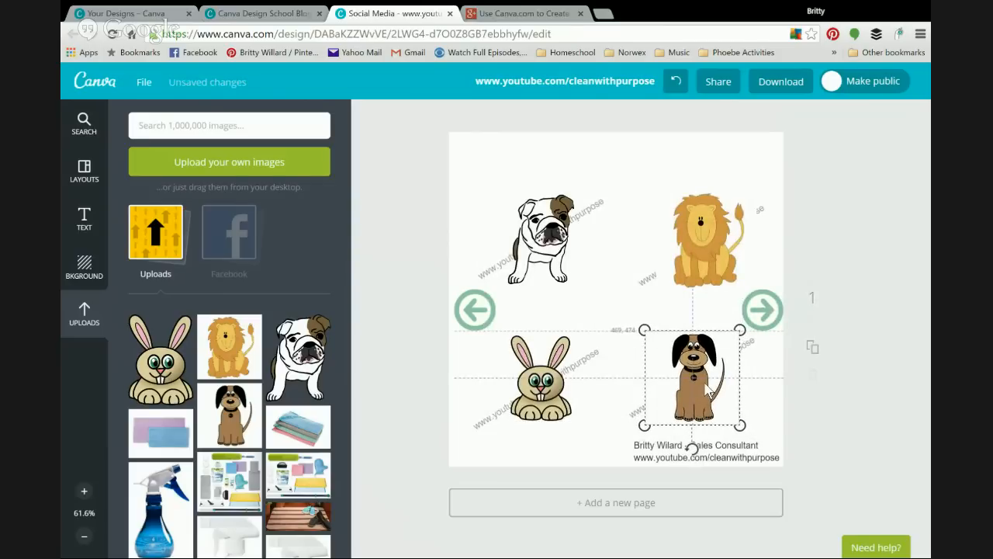
left_click(594, 388)
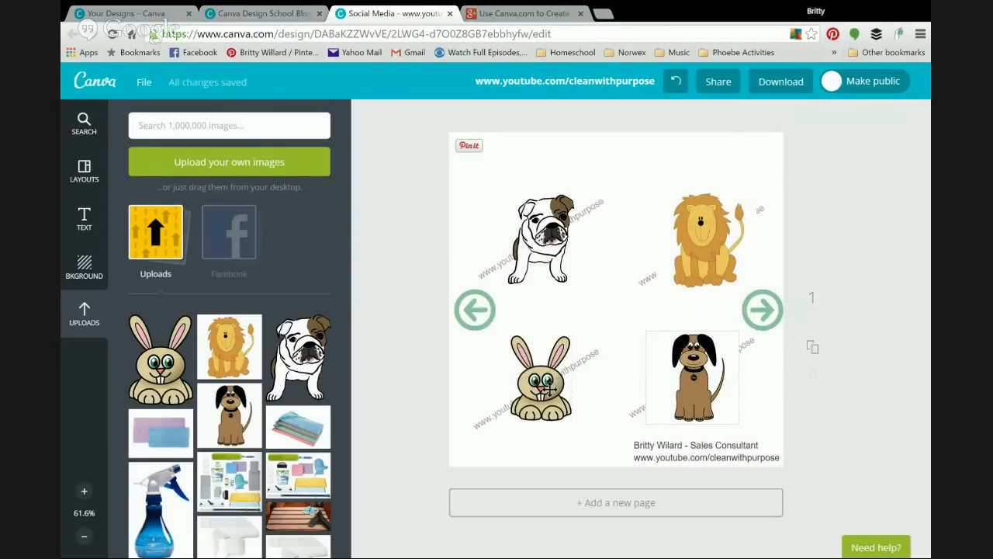
Step: Send the bunny, bulldog, lion and dog each behind its watermark text
left_click(549, 388)
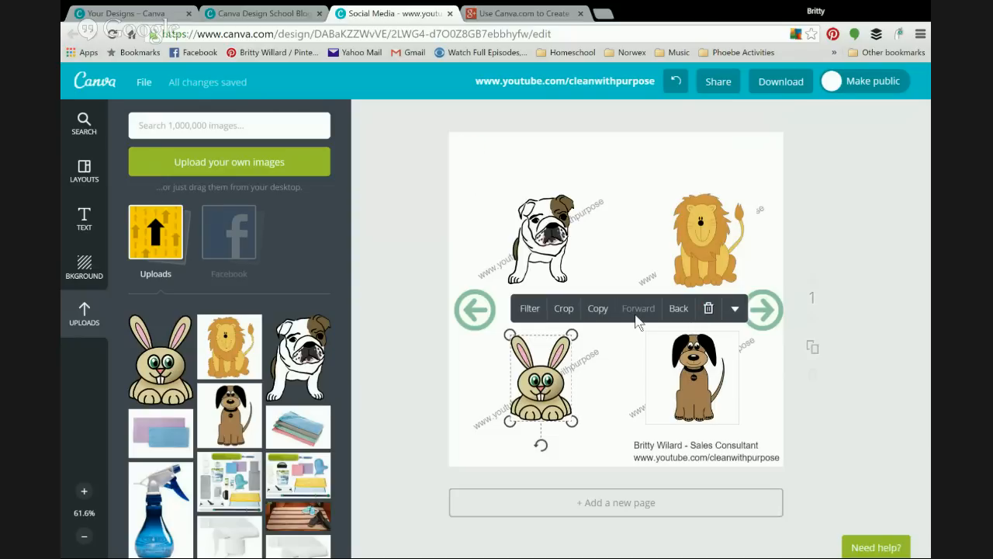
left_click(679, 311)
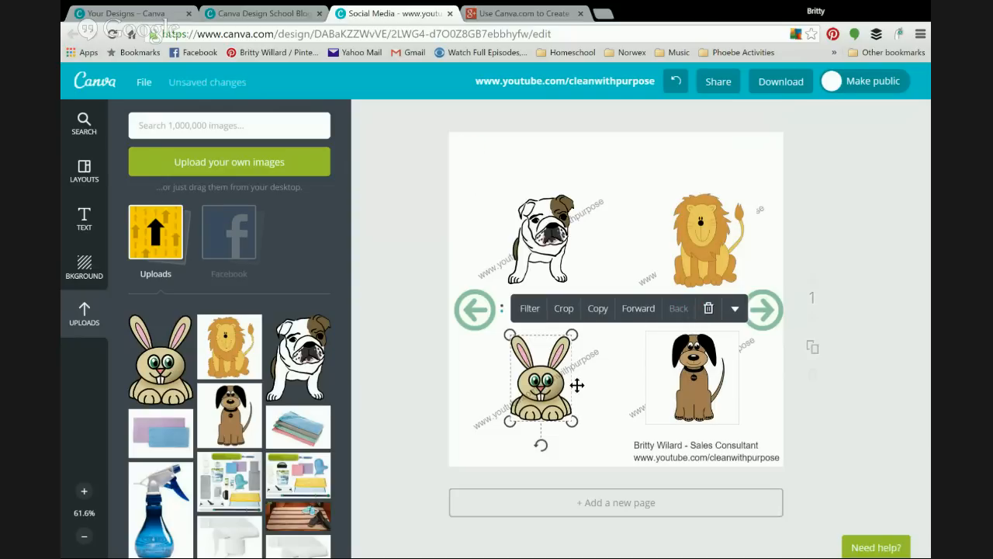
left_click(536, 261)
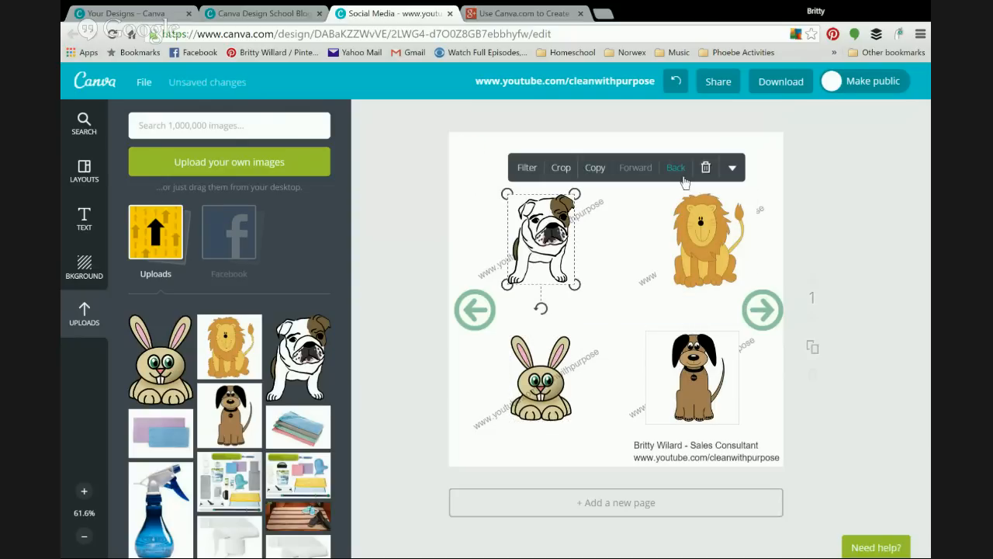
left_click(677, 172)
left_click(701, 246)
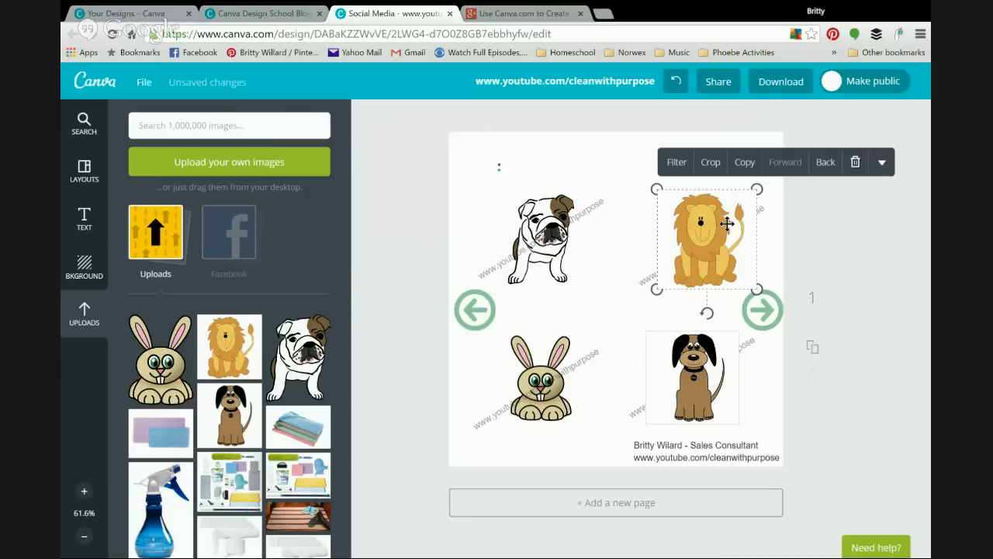
left_click(826, 162)
left_click(666, 351)
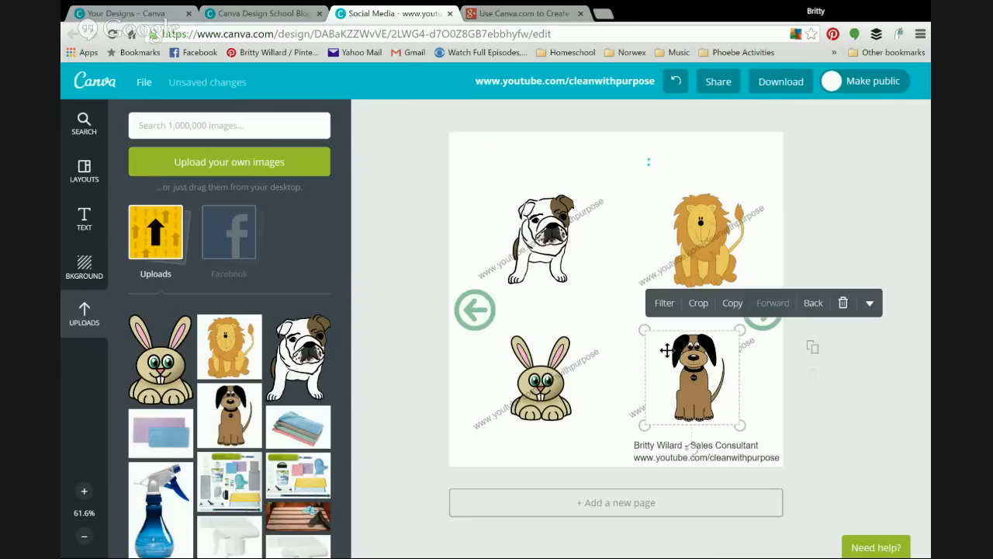
left_click(816, 307)
left_click(607, 305)
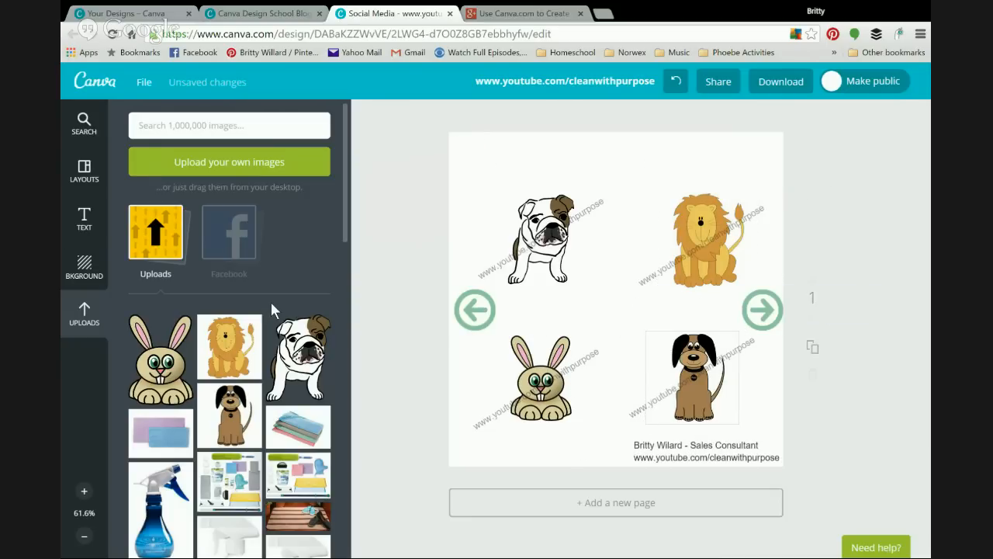
Step: Add the hanging SIGN ME UP! banner and replace its wording with 'Pets Rock'
left_click(83, 221)
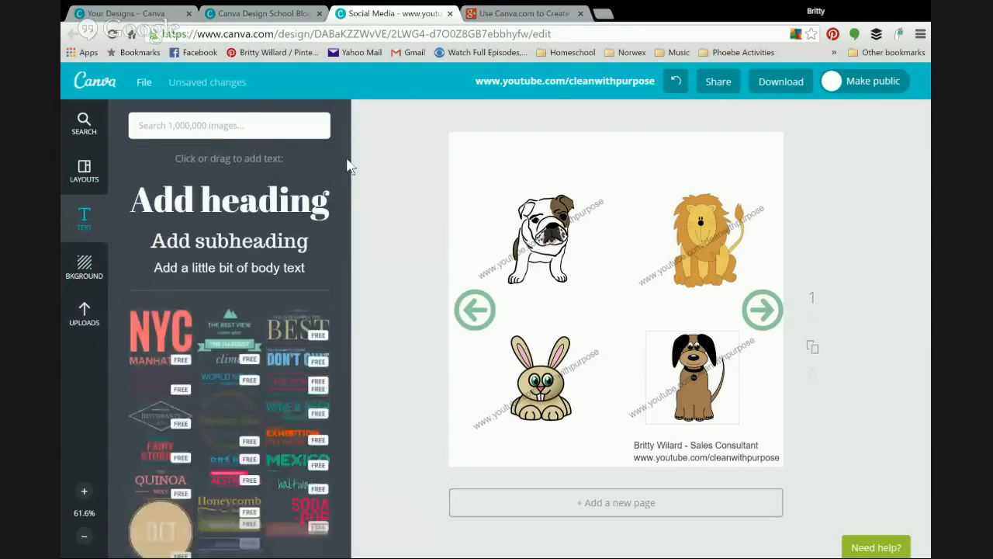
scroll(347, 233, "down", 3)
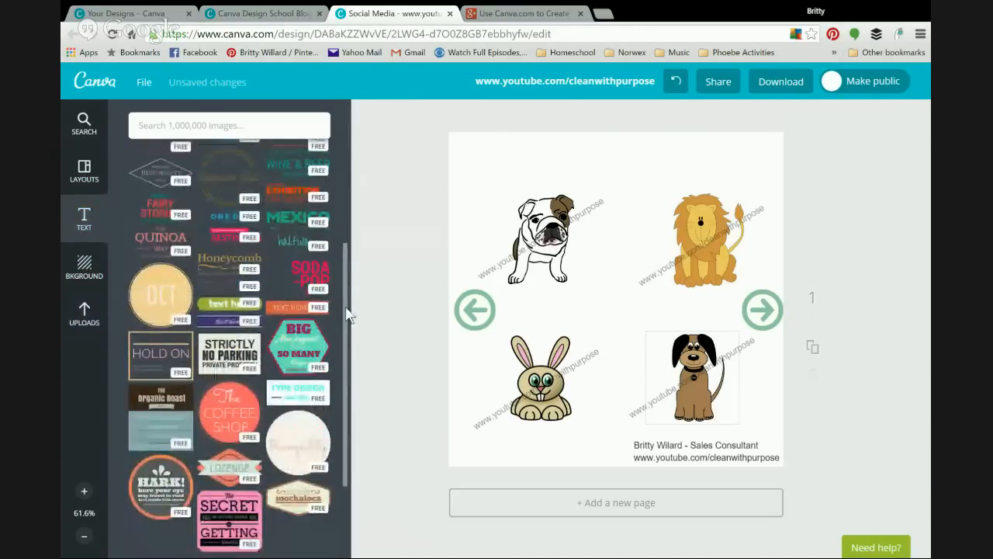
scroll(347, 310, "down", 3)
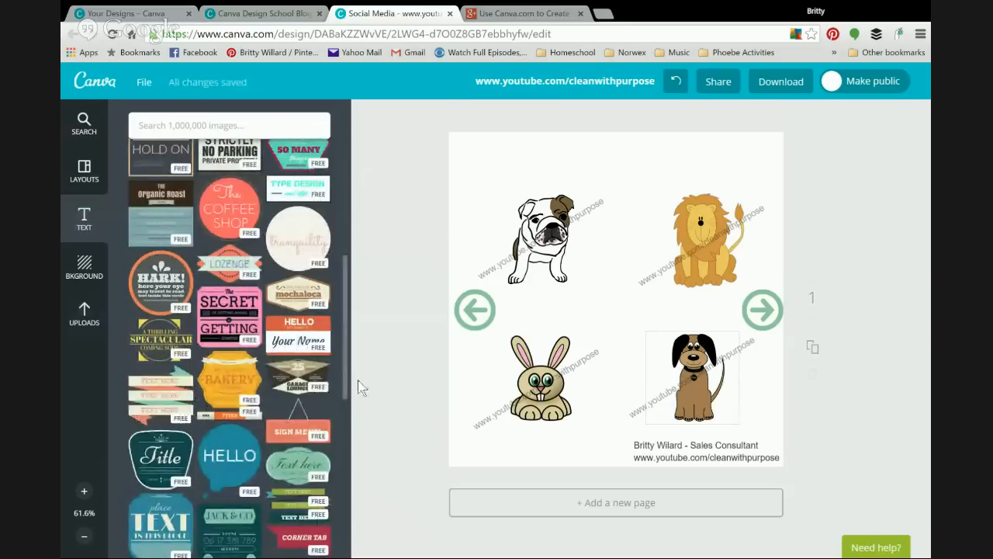
left_click(303, 430)
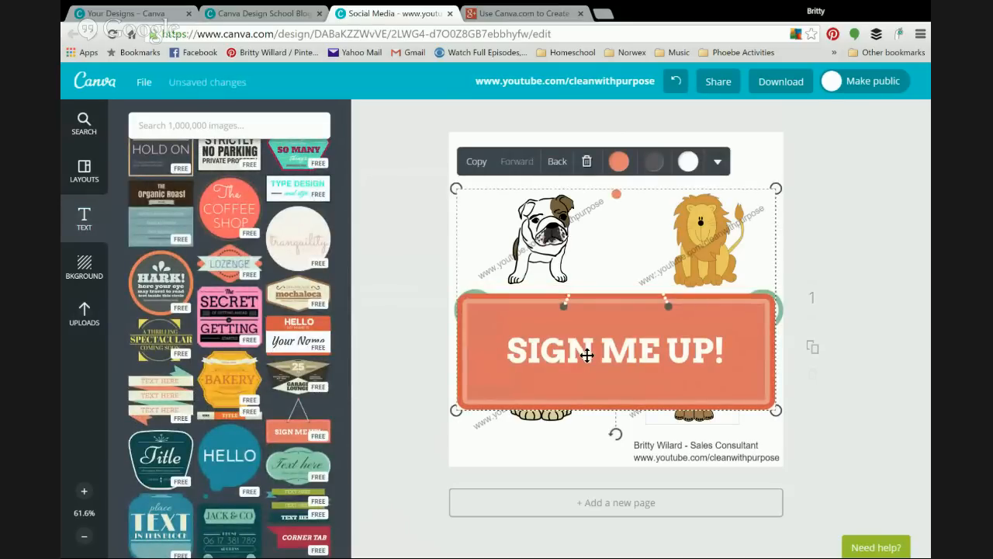
double_click(605, 350)
left_click(629, 346)
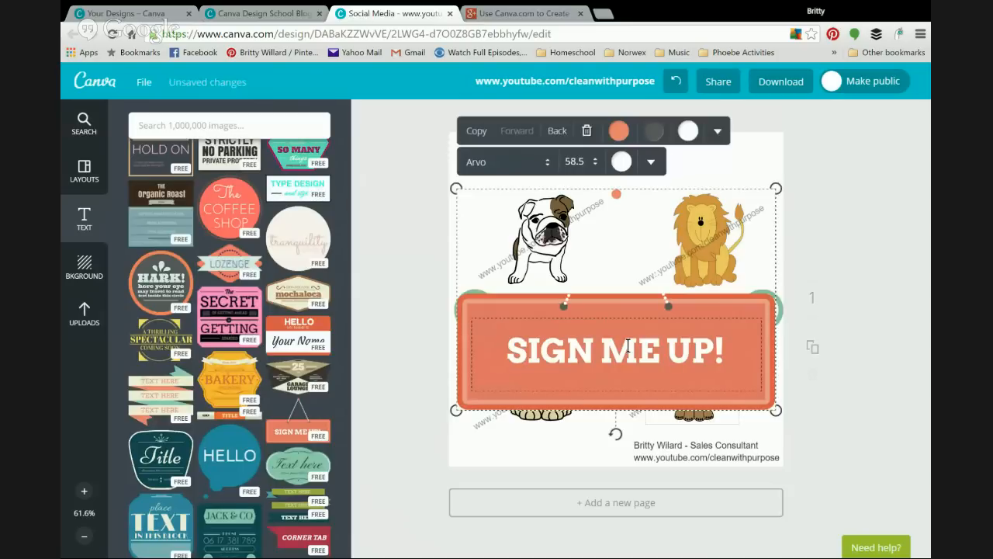
triple_click(629, 346)
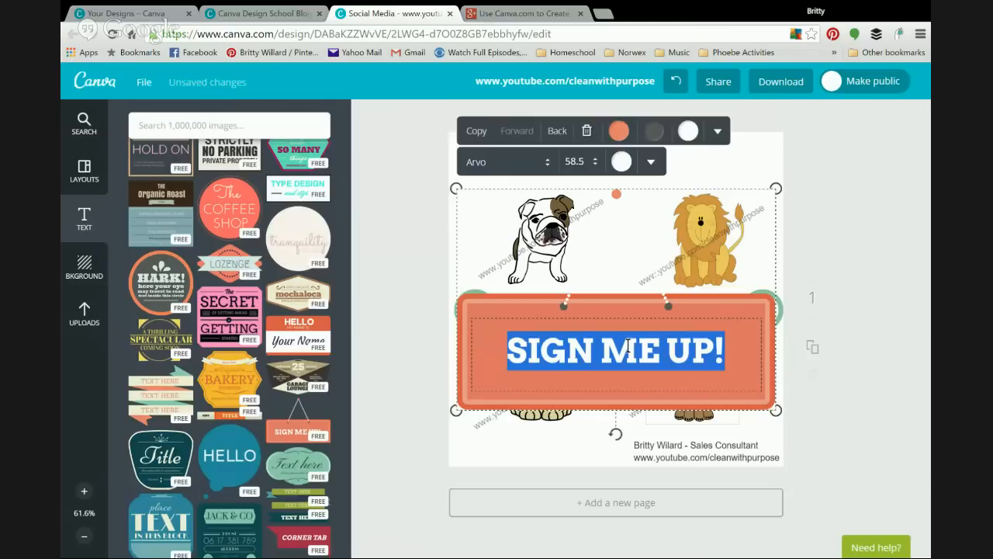
type("Pets")
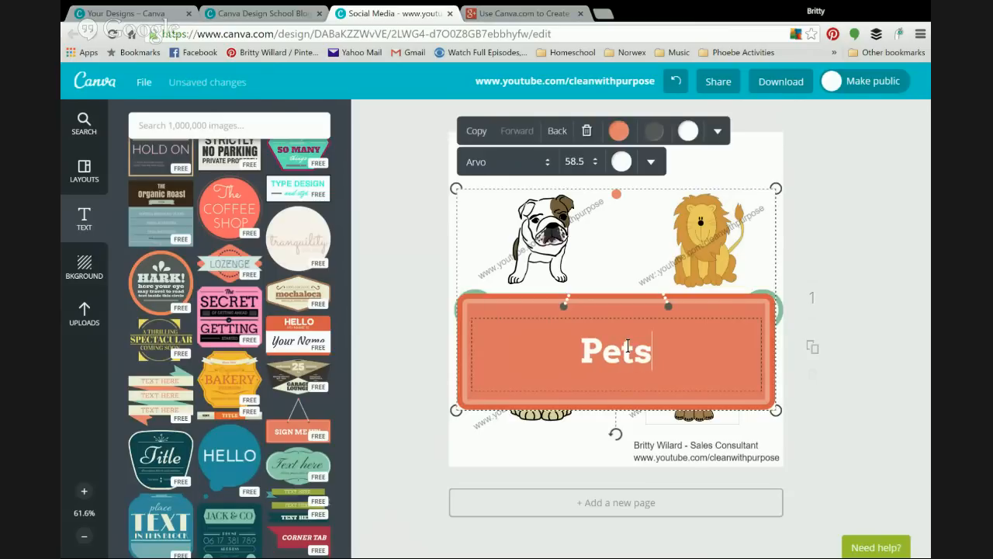
type(" Rock")
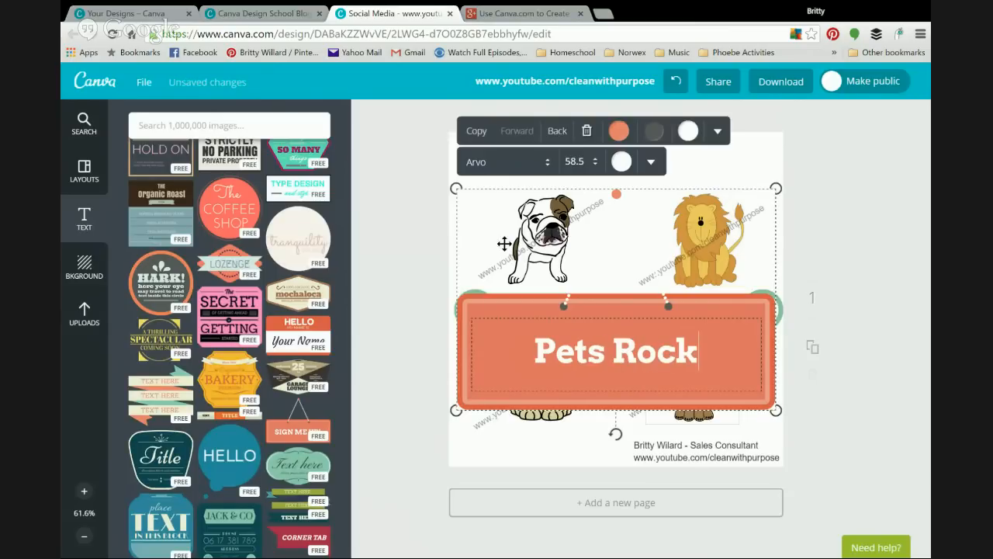
Step: Set the banner text to Architect's Daughter at size 88 and shrink the banner
left_click(546, 159)
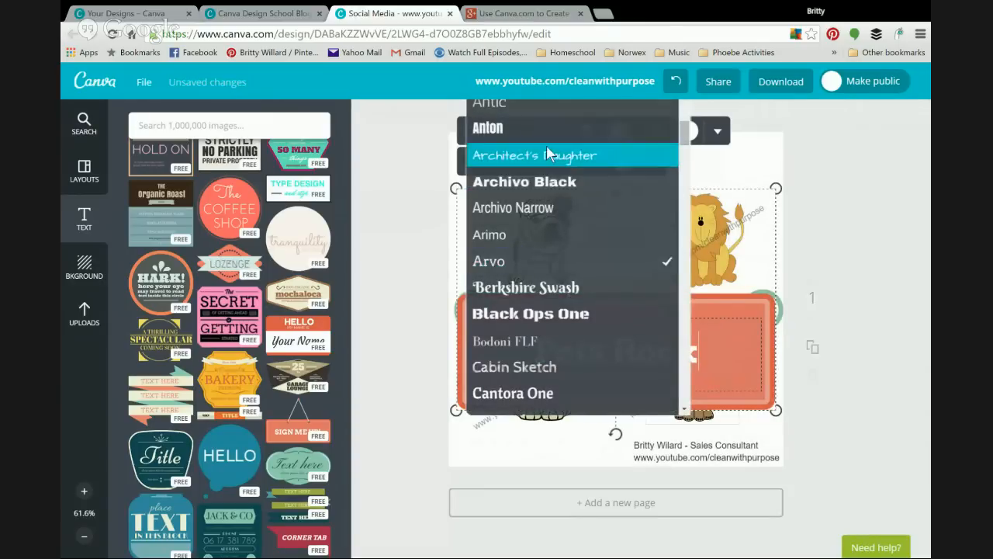
left_click(548, 157)
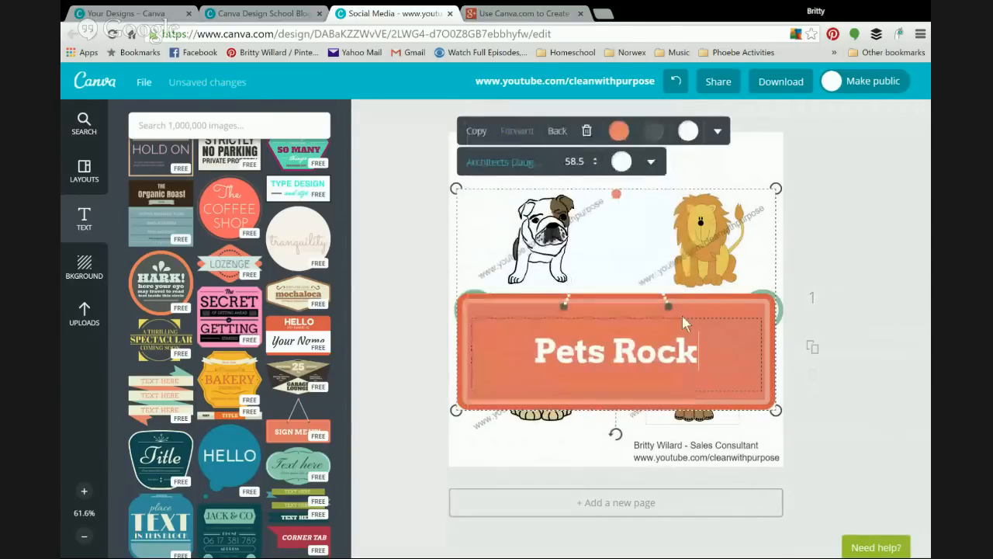
left_click(584, 162)
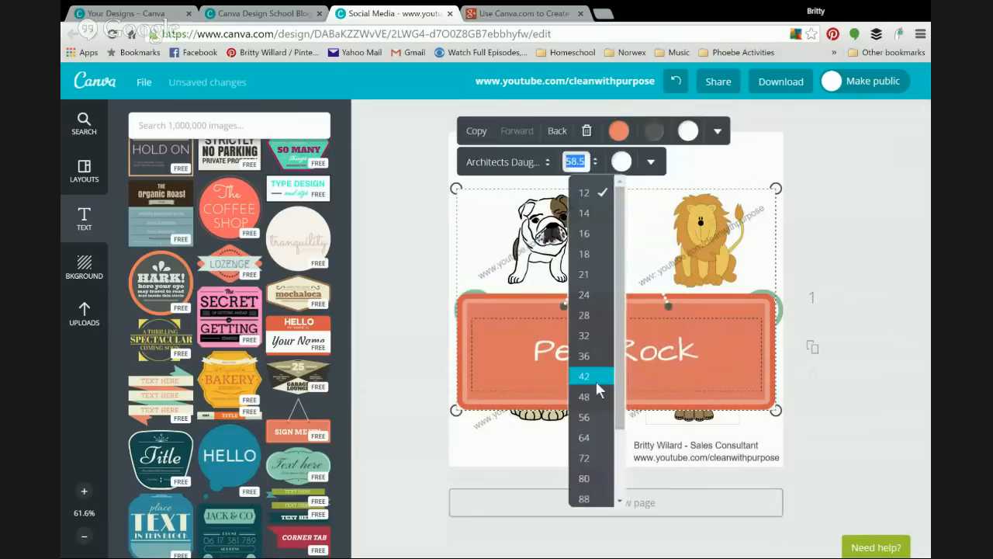
scroll(590, 373, "down", 1)
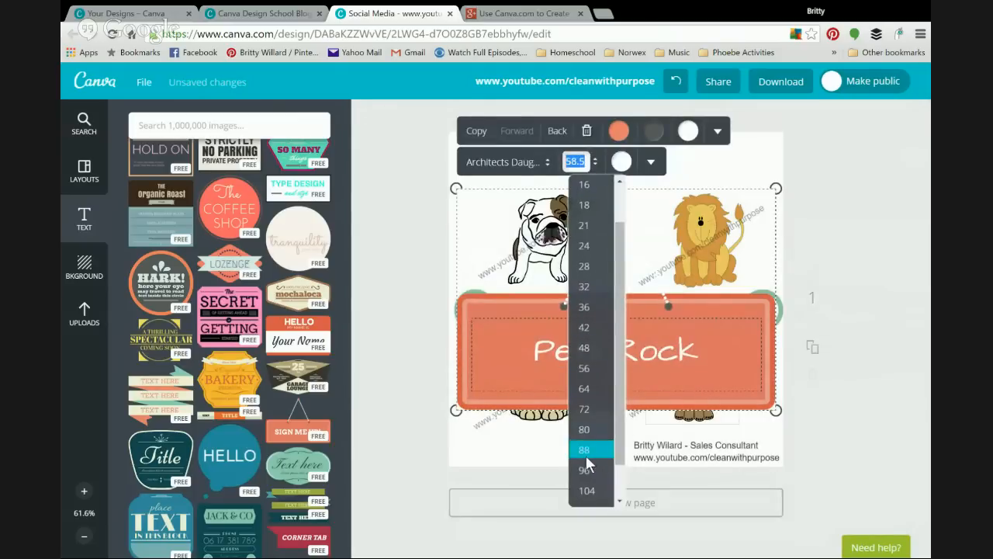
left_click(586, 456)
left_click_drag(472, 189, 633, 311)
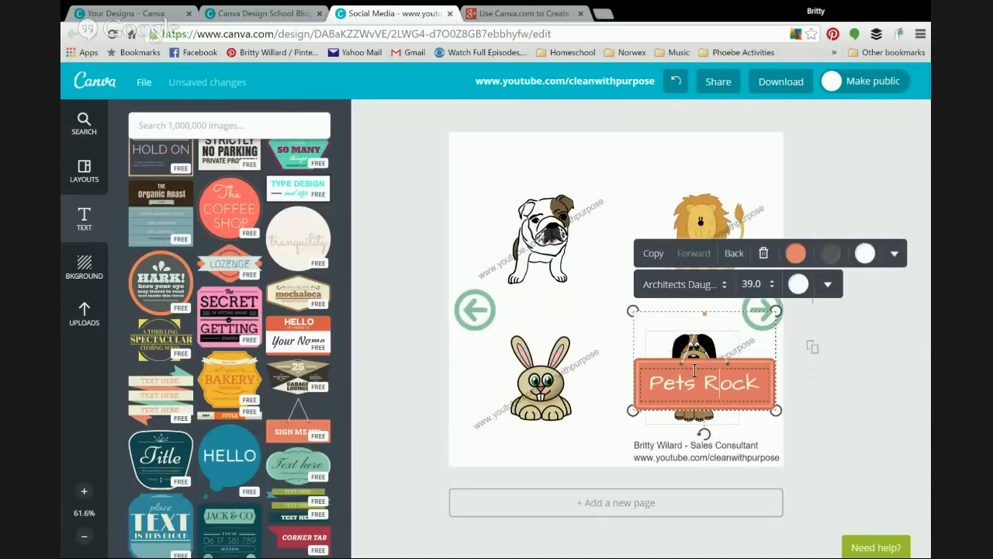
Step: Move the small Pets Rock banner from the lower right to the top centre, between bulldog and lion
left_click_drag(688, 362, 685, 361)
left_click_drag(617, 249, 599, 146)
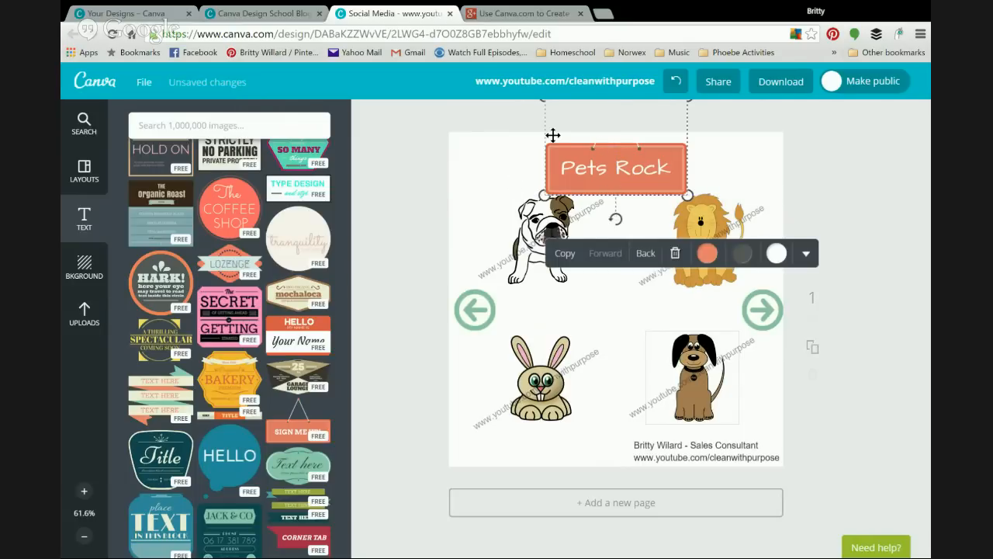
Step: Recolour the Pets Rock banner light green and nudge it slightly higher at the top
left_click(707, 254)
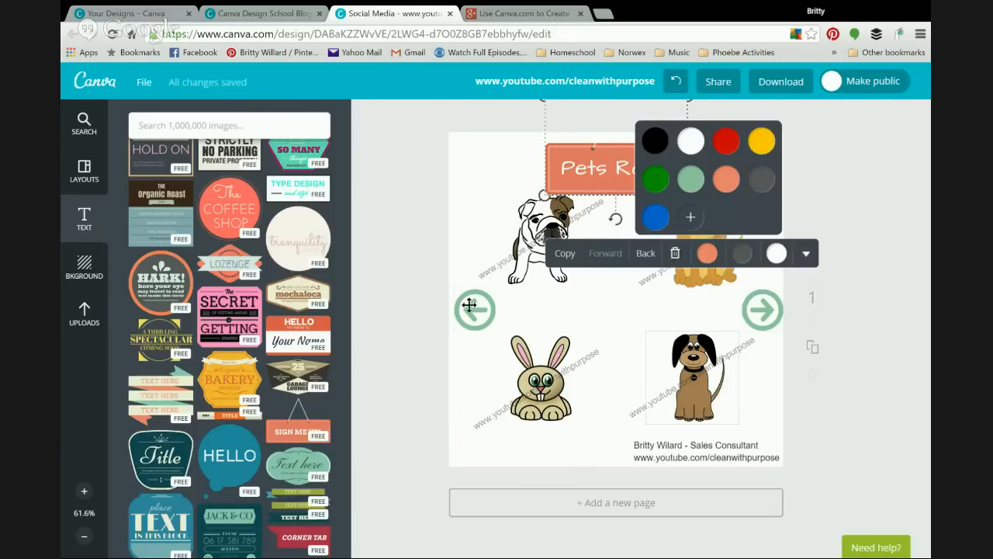
left_click(689, 181)
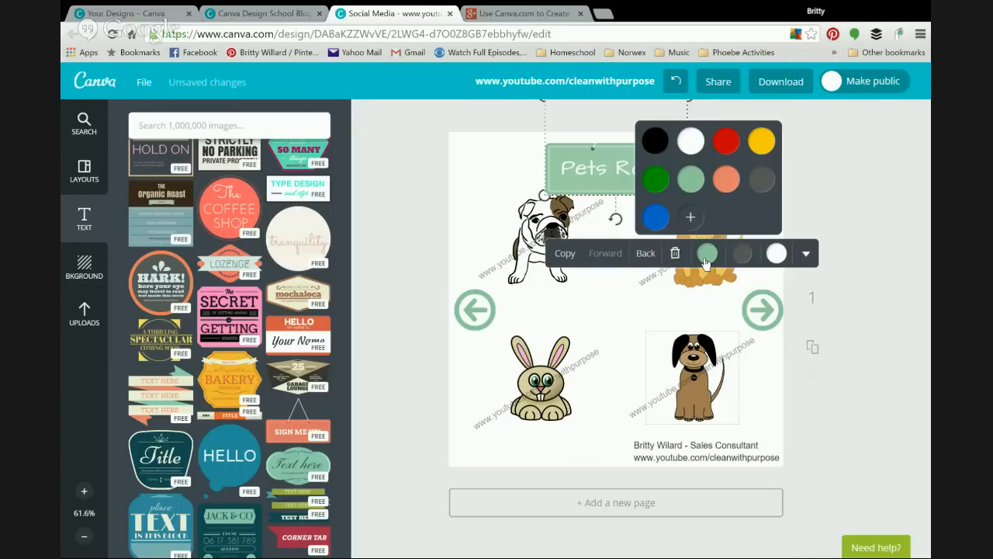
left_click(468, 202)
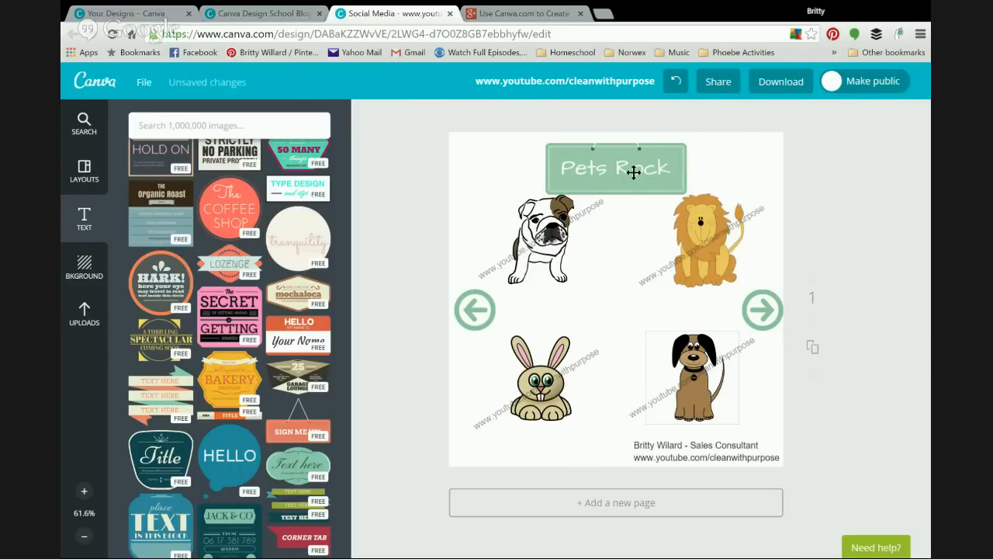
mouse_move(625, 170)
left_mouse_down()
mouse_move(629, 157)
mouse_move(626, 168)
left_mouse_up()
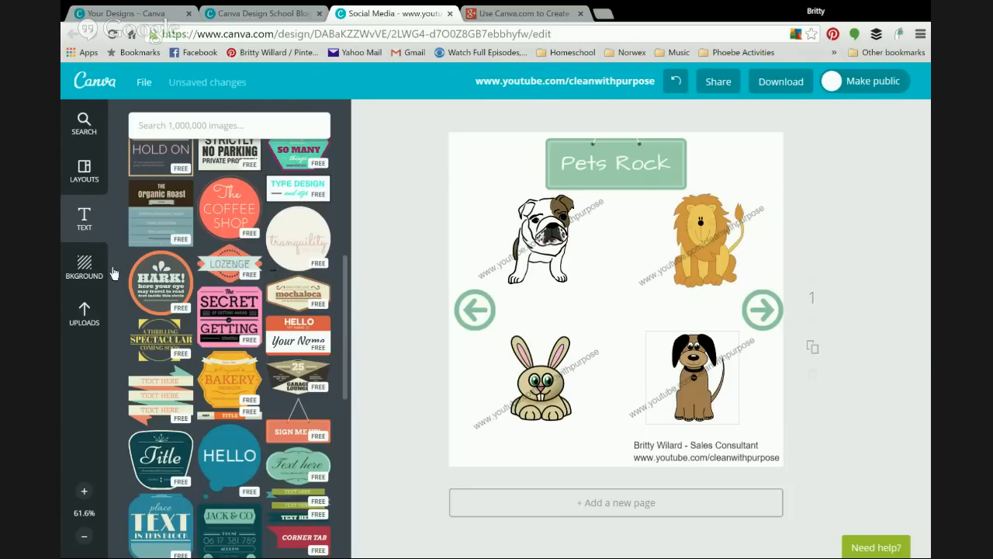
left_click(93, 224)
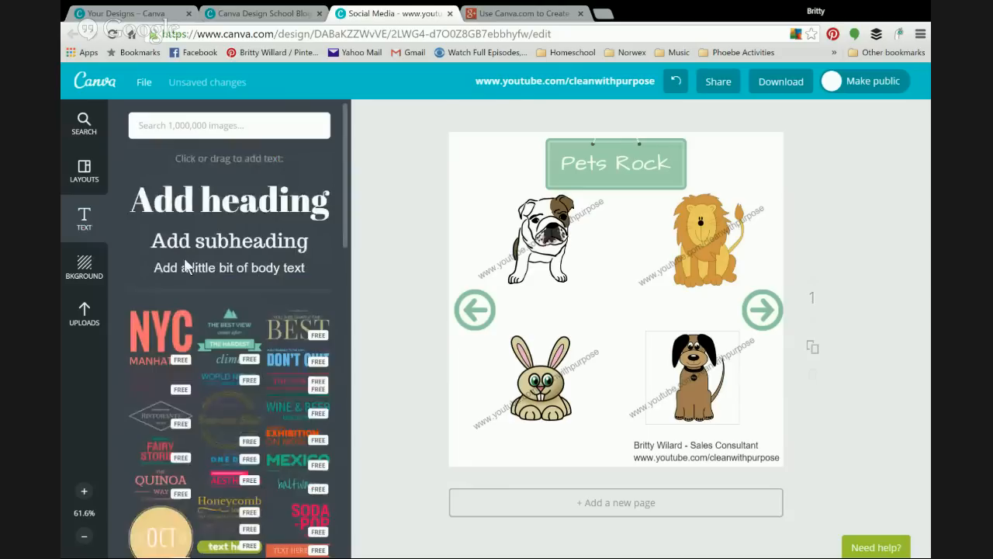
Step: Add a large teal circle from the Shapes collection to the centre of the page
left_click(85, 125)
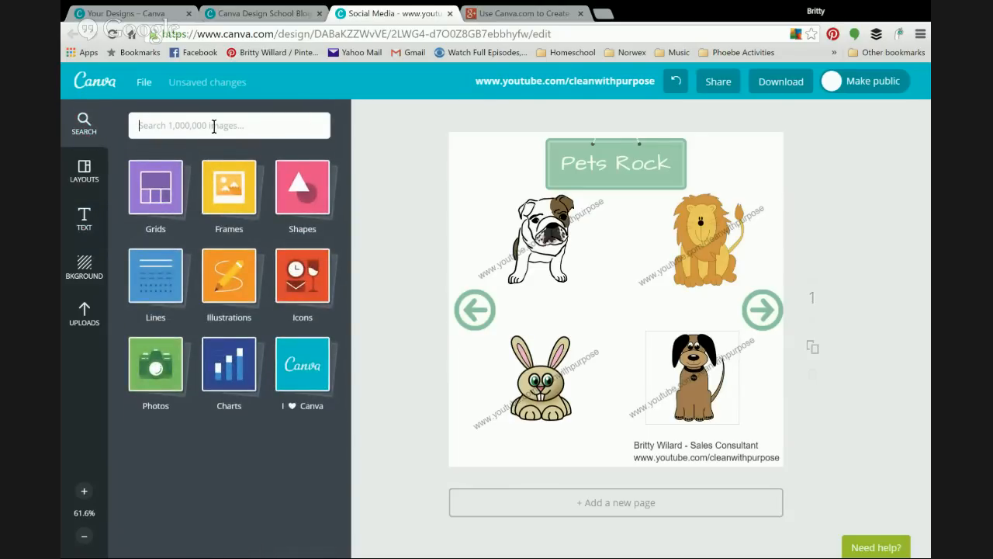
left_click(293, 172)
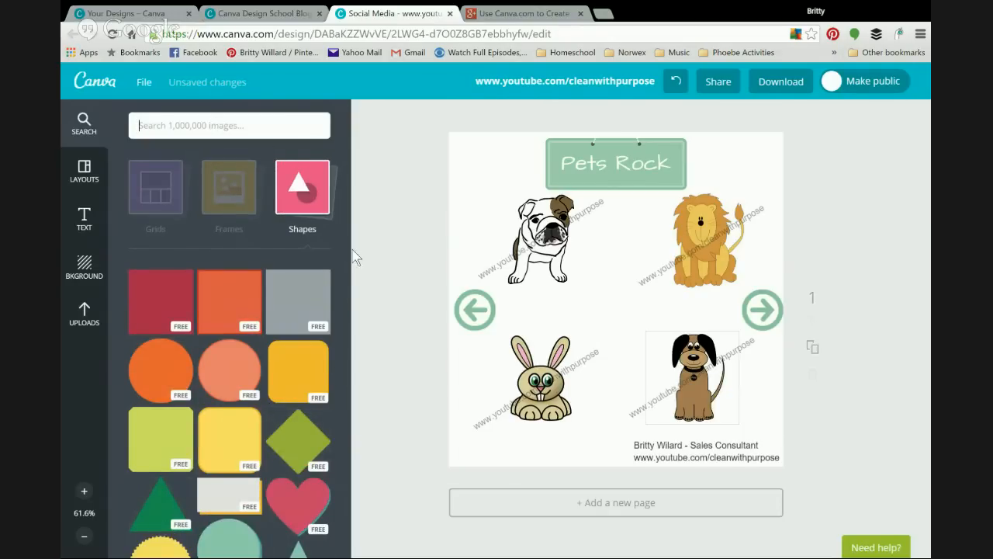
left_click_drag(345, 250, 349, 330)
left_click(226, 250)
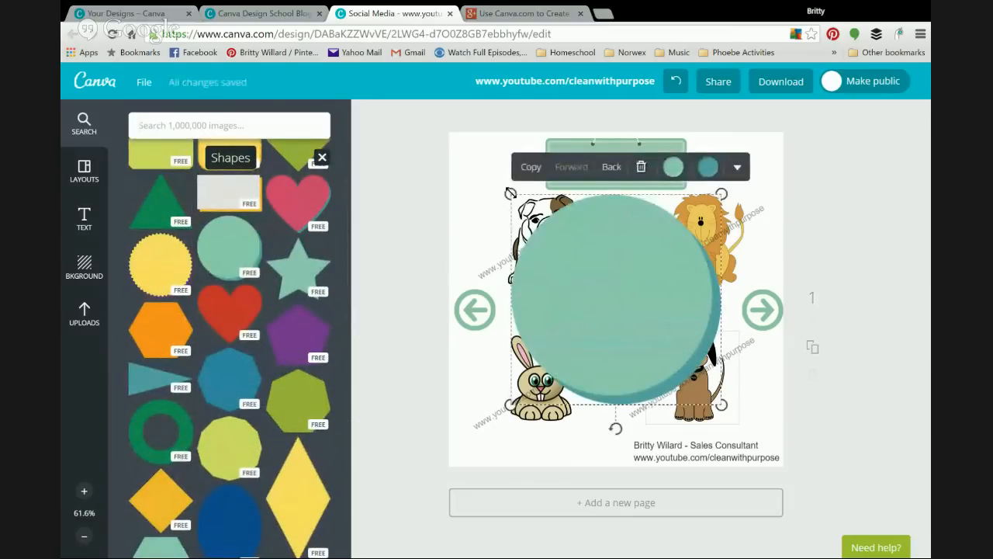
Step: Shrink the teal circle to a small dot beside the bulldog and place a copy beside the bunny
left_click_drag(511, 194, 714, 388)
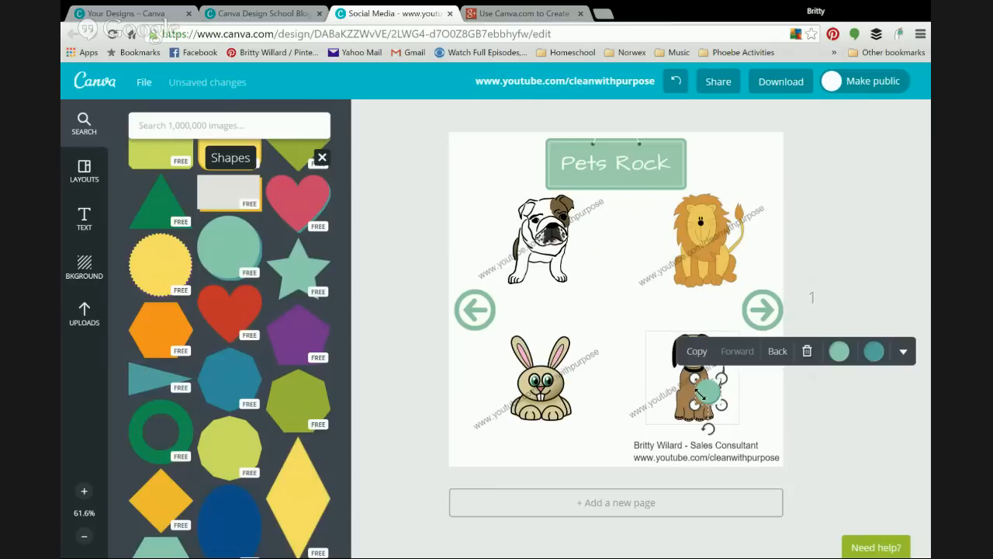
left_click(621, 308)
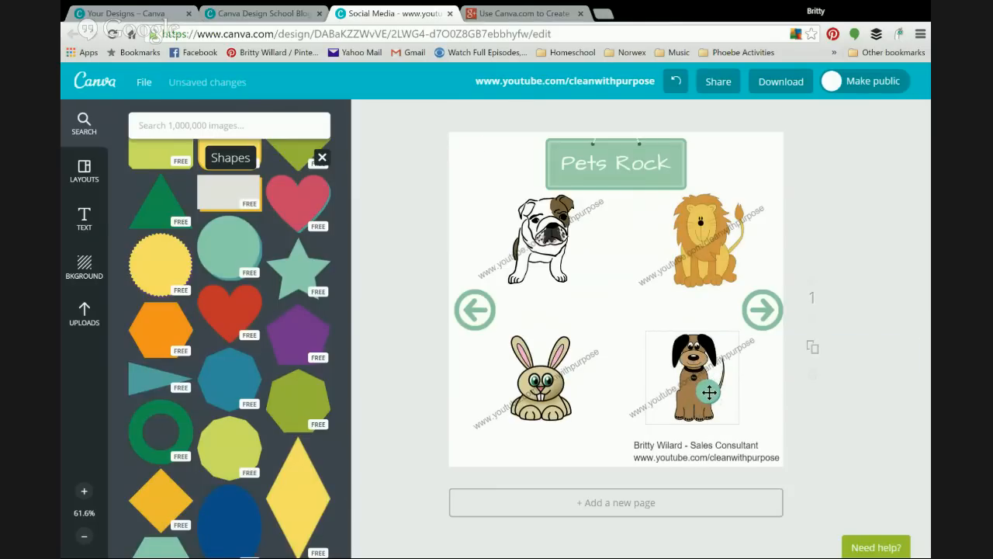
left_click_drag(710, 392, 483, 206)
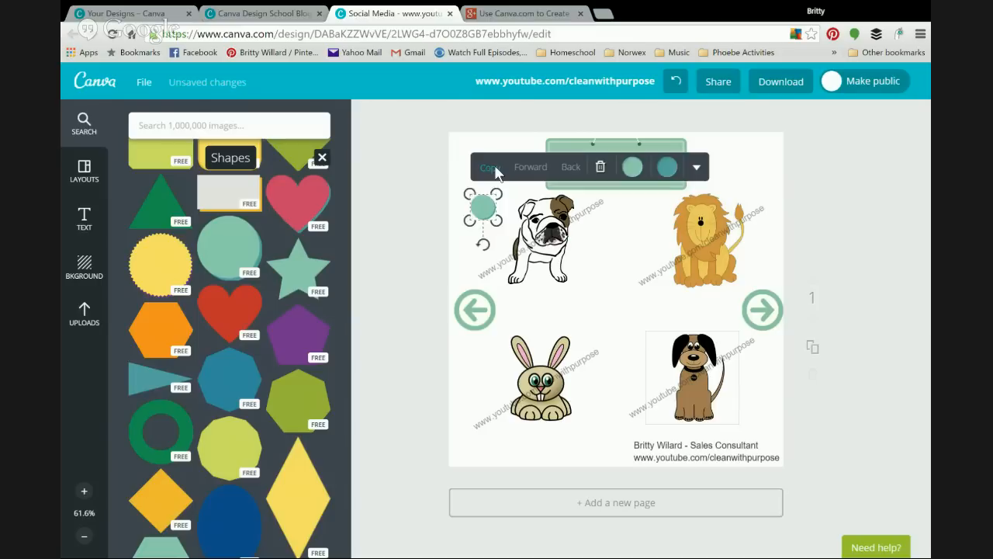
left_click(497, 173)
left_click(470, 219)
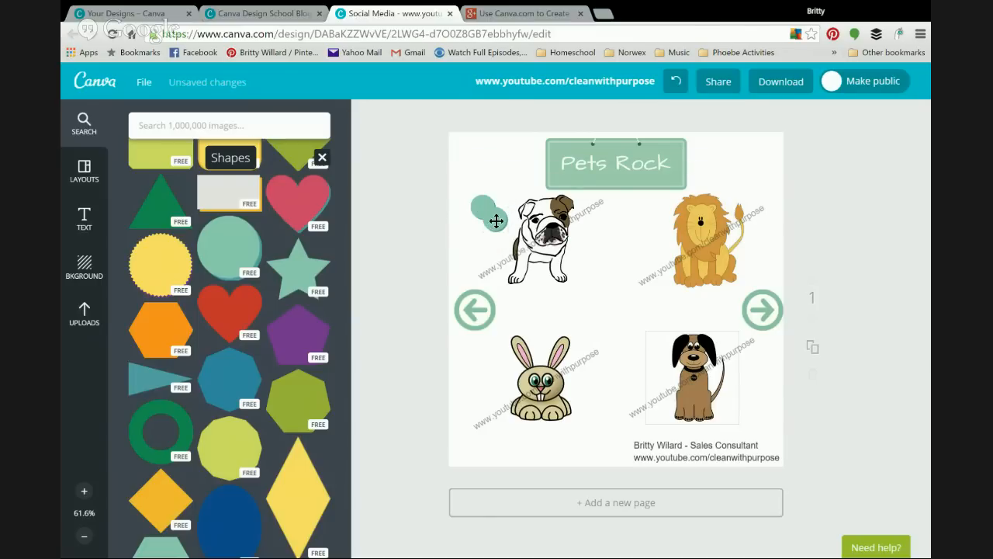
left_click_drag(496, 220, 486, 363)
Step: Duplicate the bulldog's dot twice, placing the copies beside the lion and the dog
left_click(482, 208)
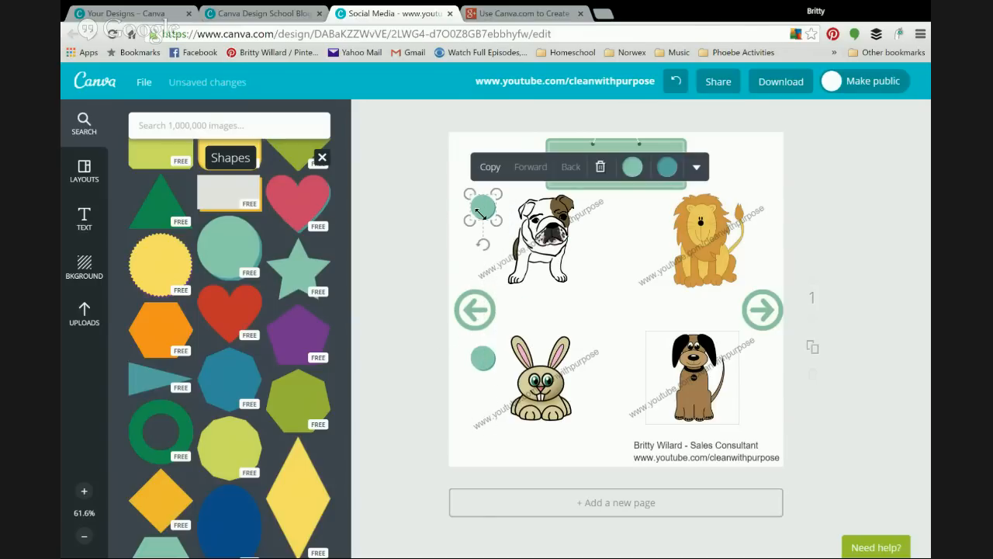
left_click(494, 173)
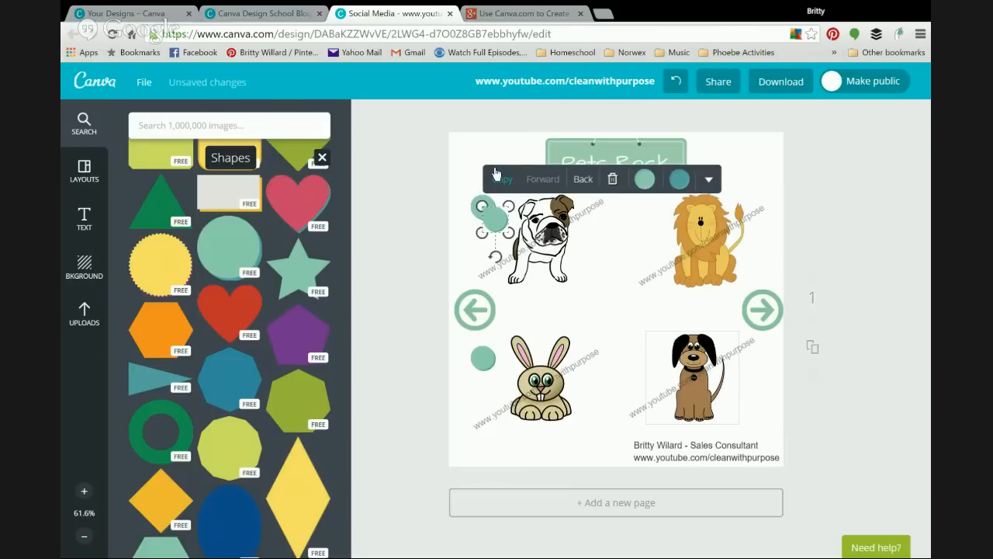
left_click(417, 206)
left_click_drag(498, 221, 655, 210)
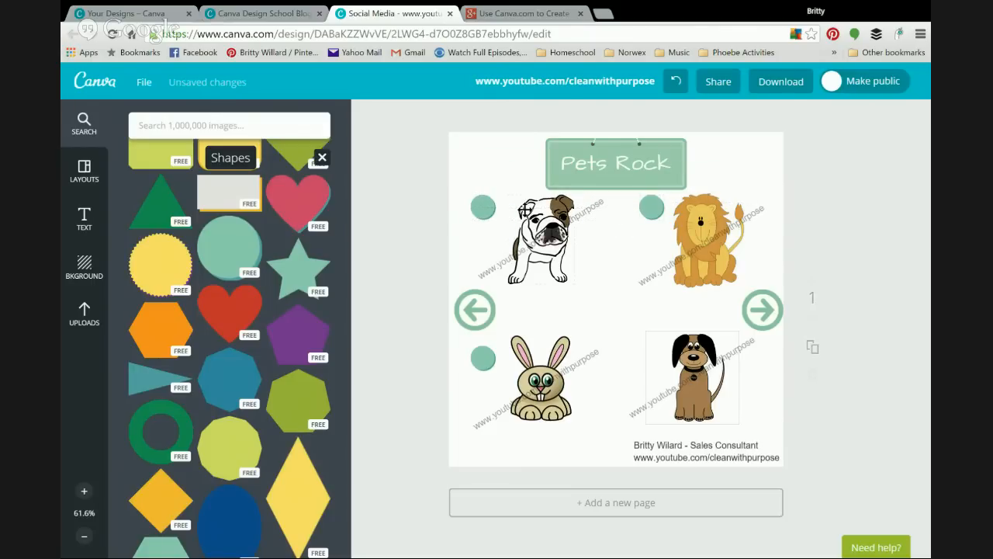
left_click(483, 208)
left_click(494, 170)
left_click(423, 225)
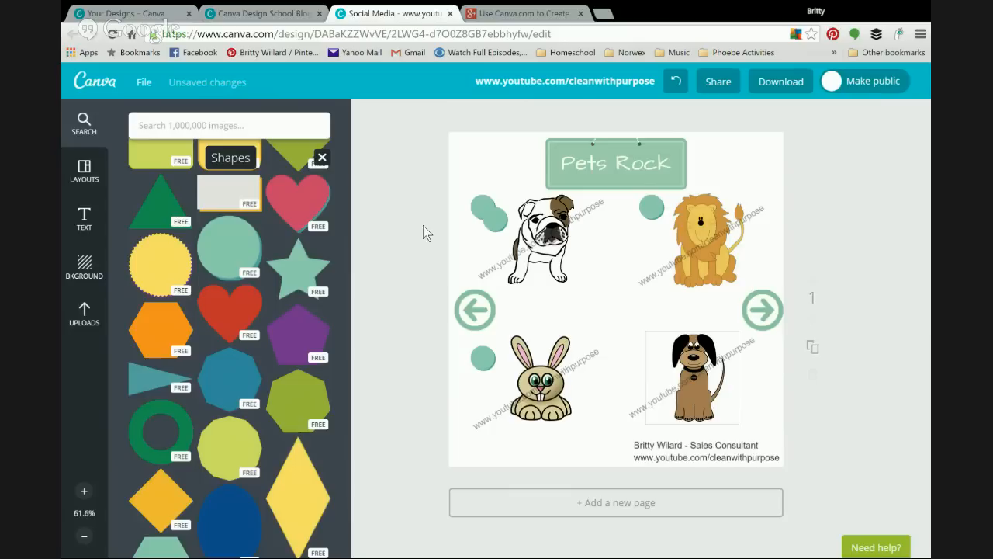
left_click_drag(492, 215, 650, 357)
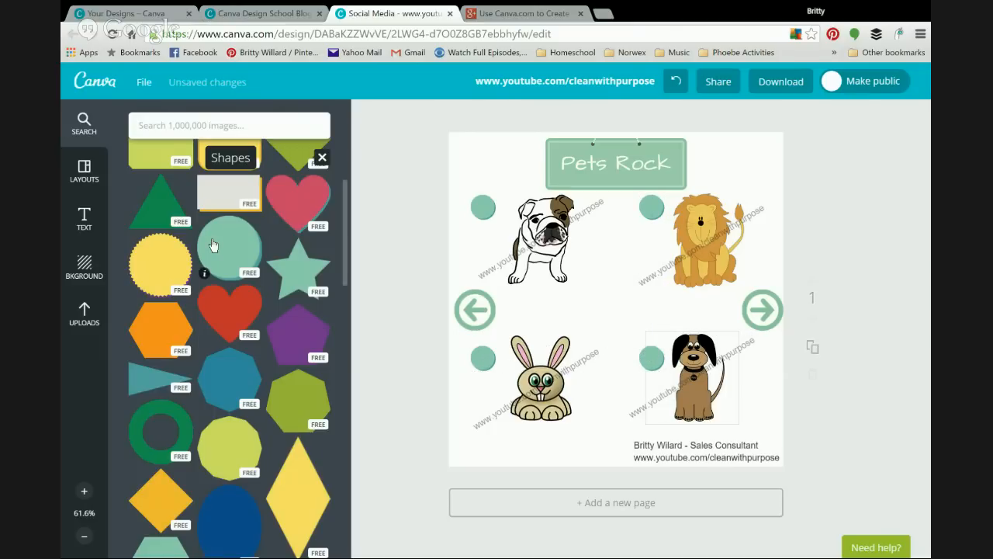
Step: Add a body text label 'A' and place it on the bulldog's teal dot
left_click(83, 216)
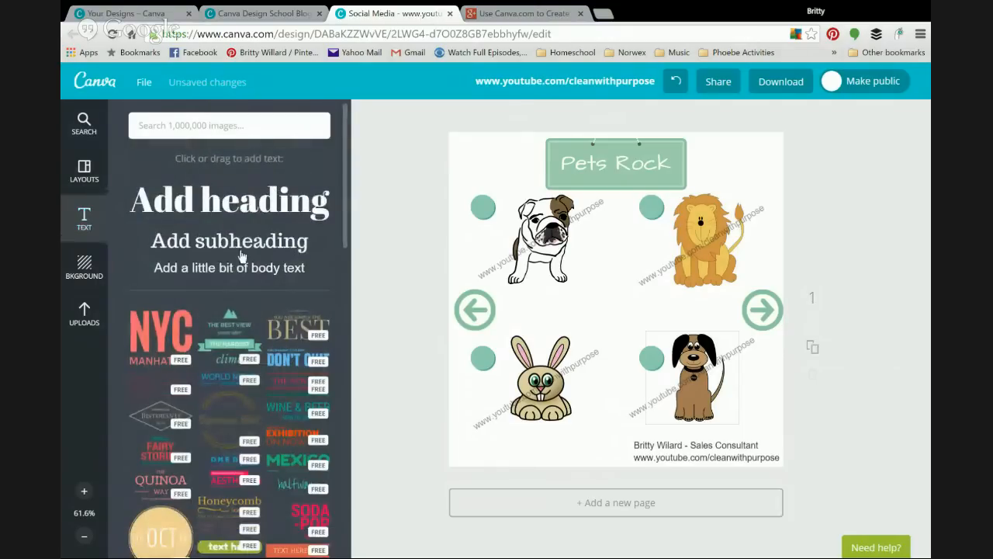
left_click(236, 267)
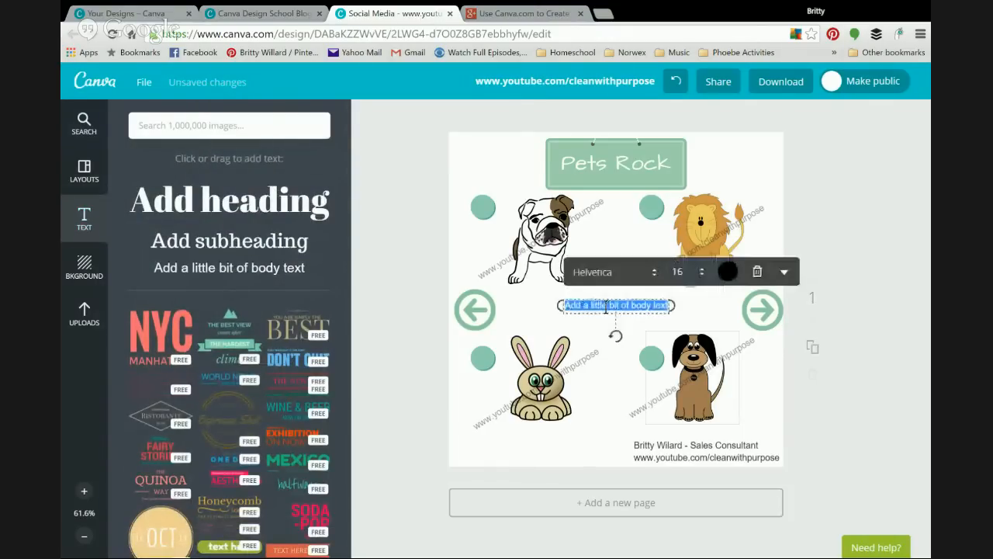
type("A")
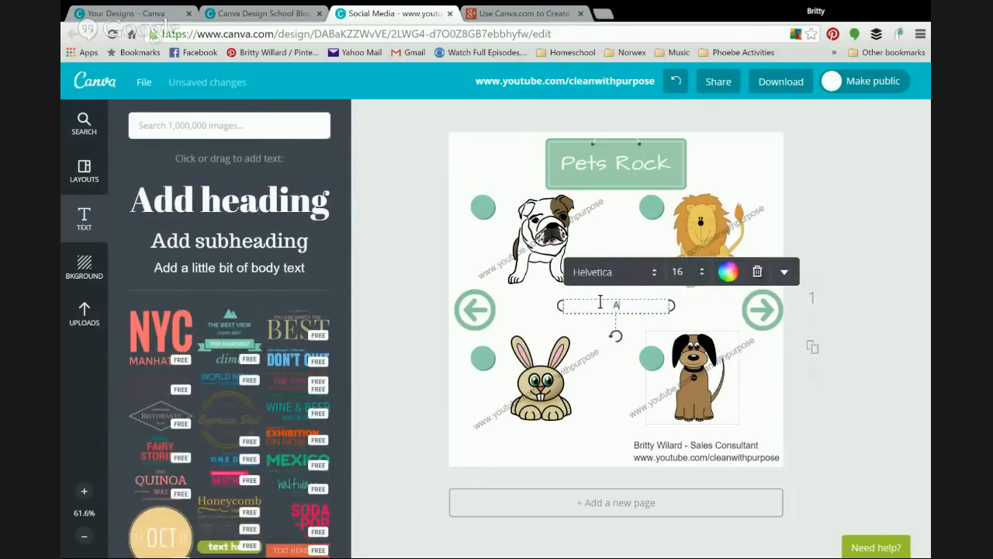
left_click_drag(598, 296, 464, 197)
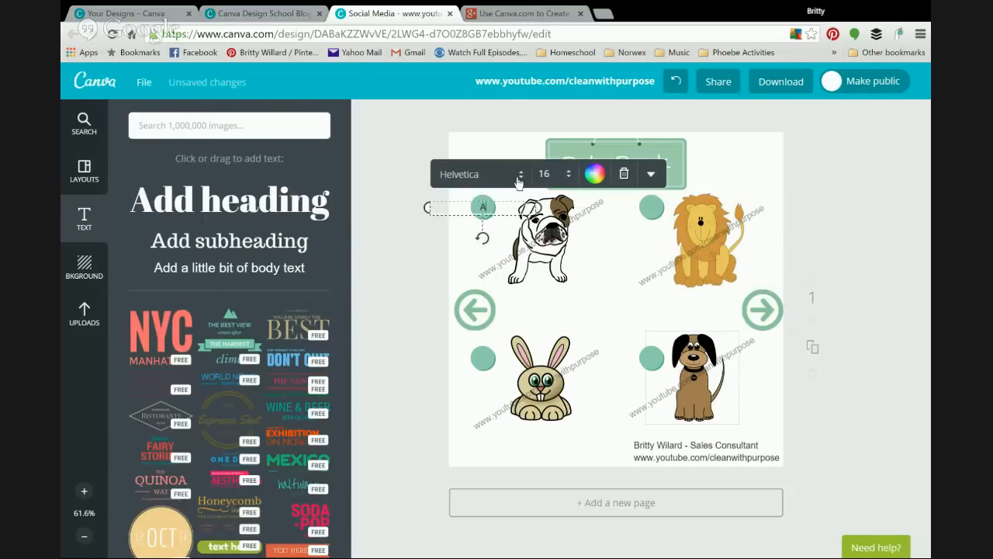
left_click(461, 172)
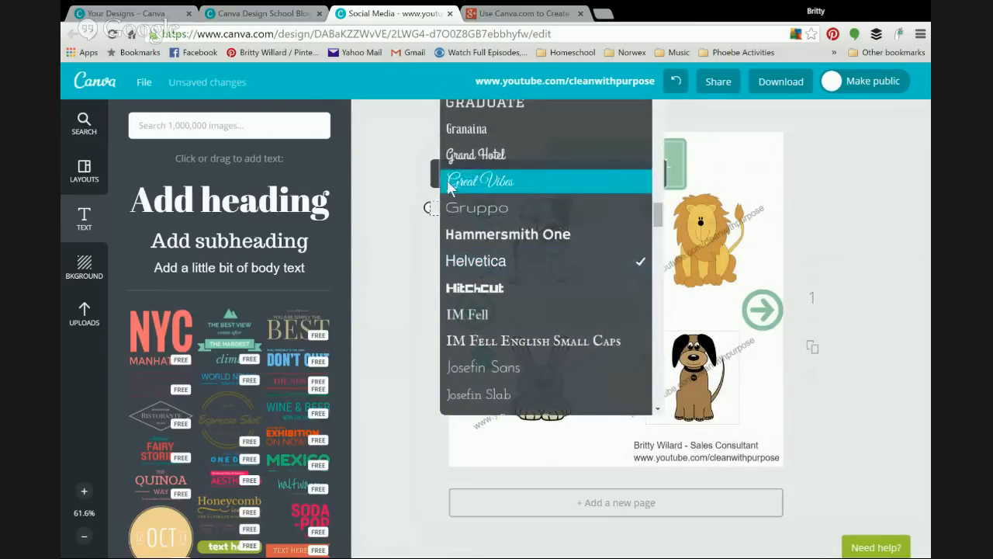
left_click(382, 223)
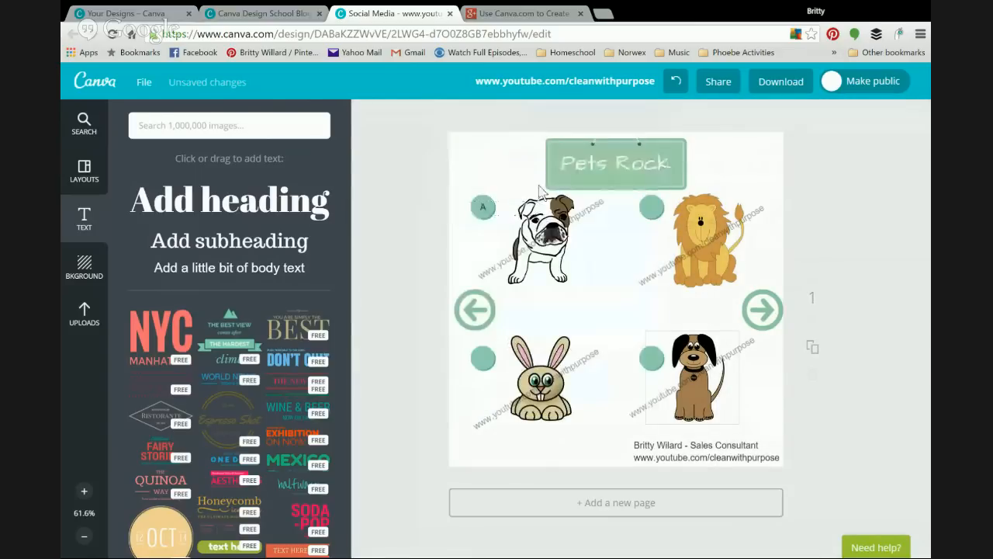
Step: Copy the label onto the lion's and bunny's dots as B and C
left_click(484, 209)
left_click(650, 174)
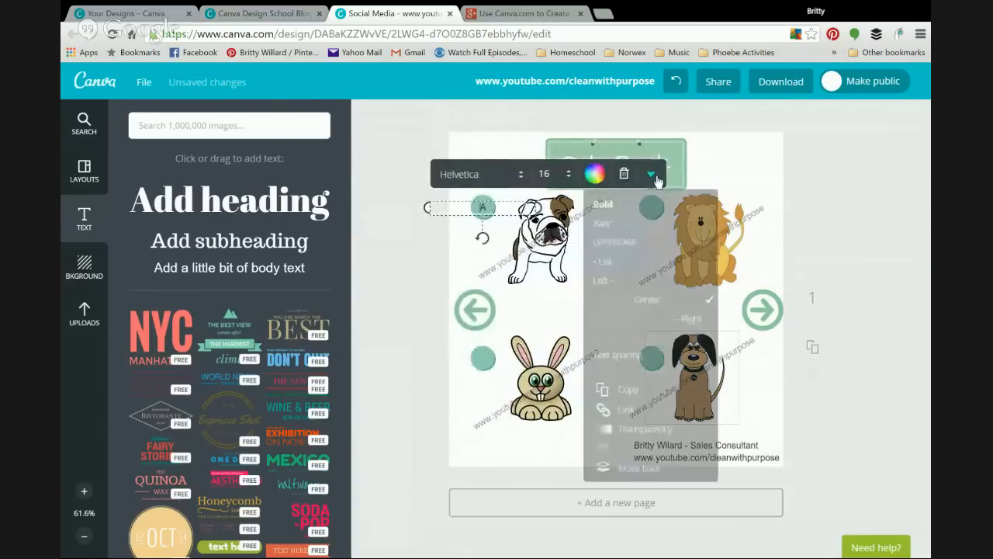
left_click(629, 389)
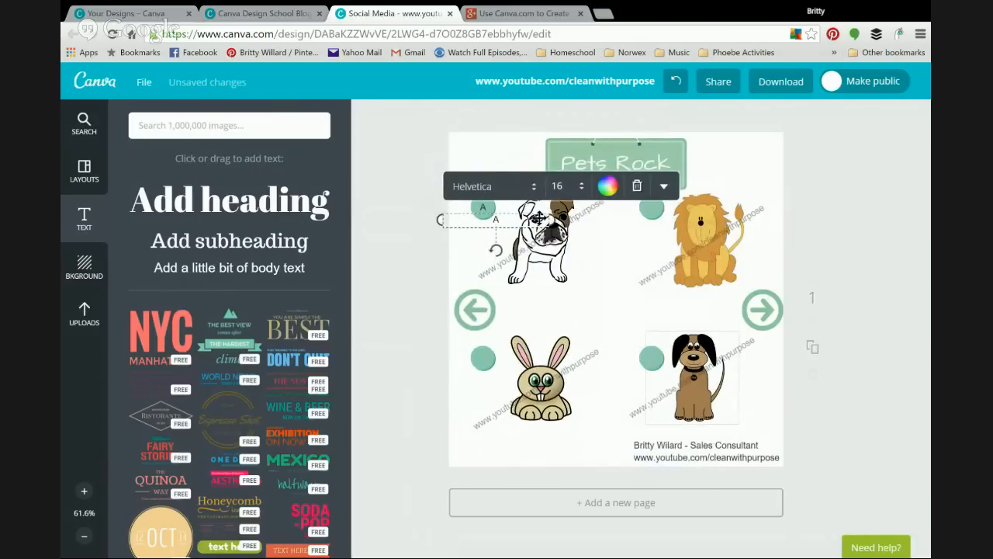
left_click_drag(456, 209, 610, 198)
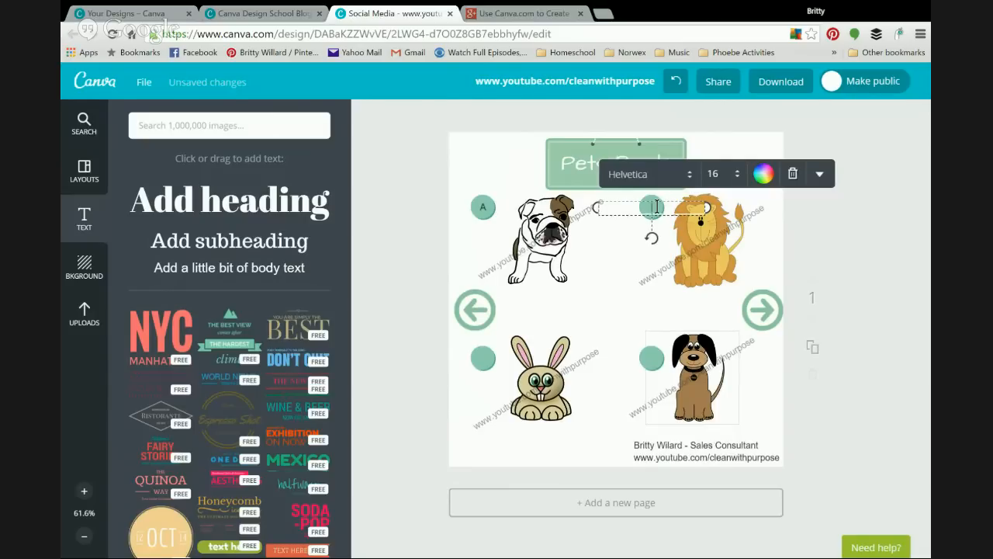
left_click(820, 173)
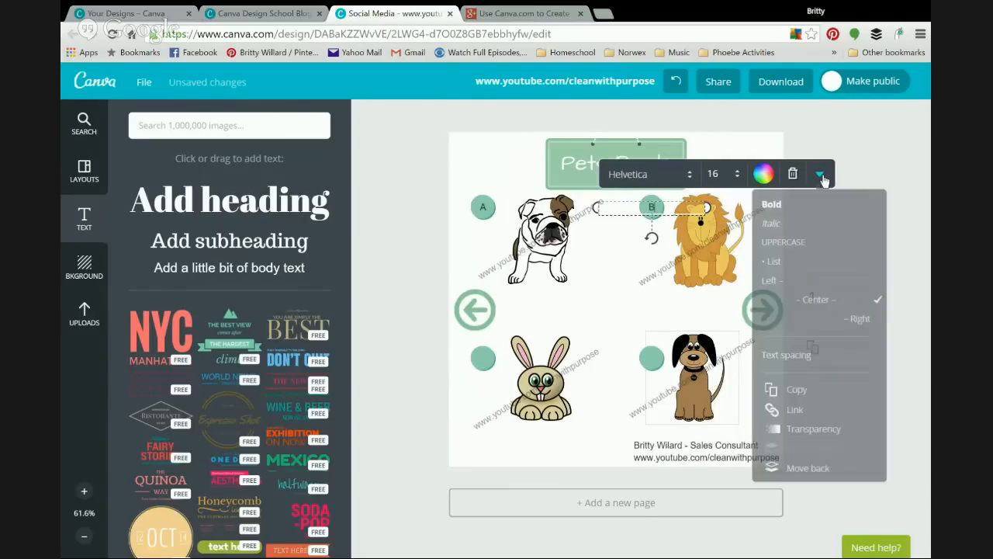
left_click(793, 390)
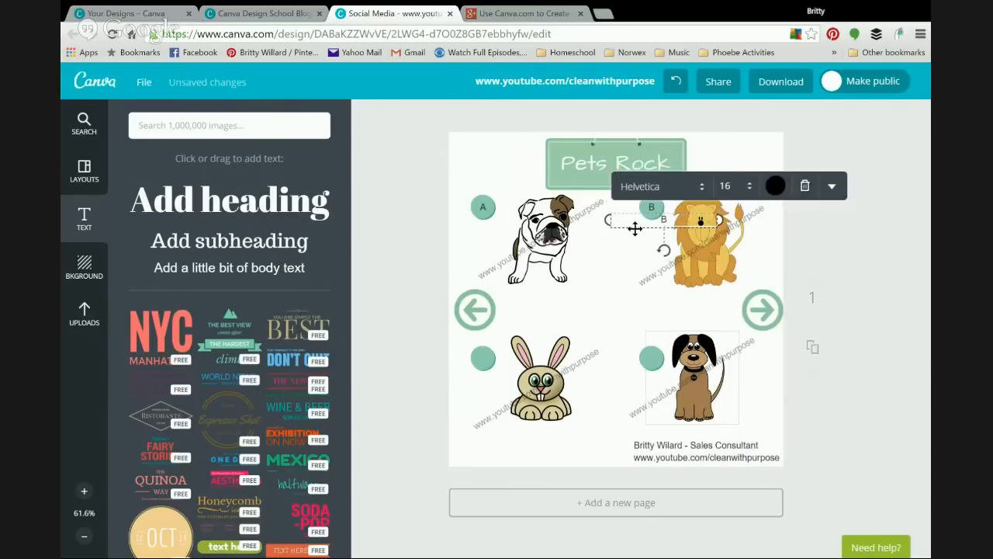
left_click_drag(628, 211, 448, 352)
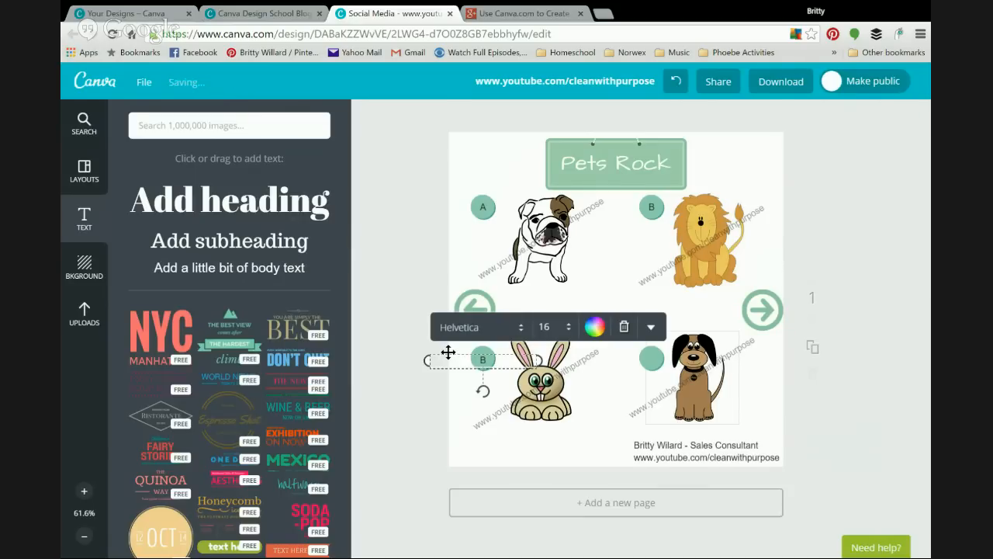
left_click_drag(448, 345, 447, 351)
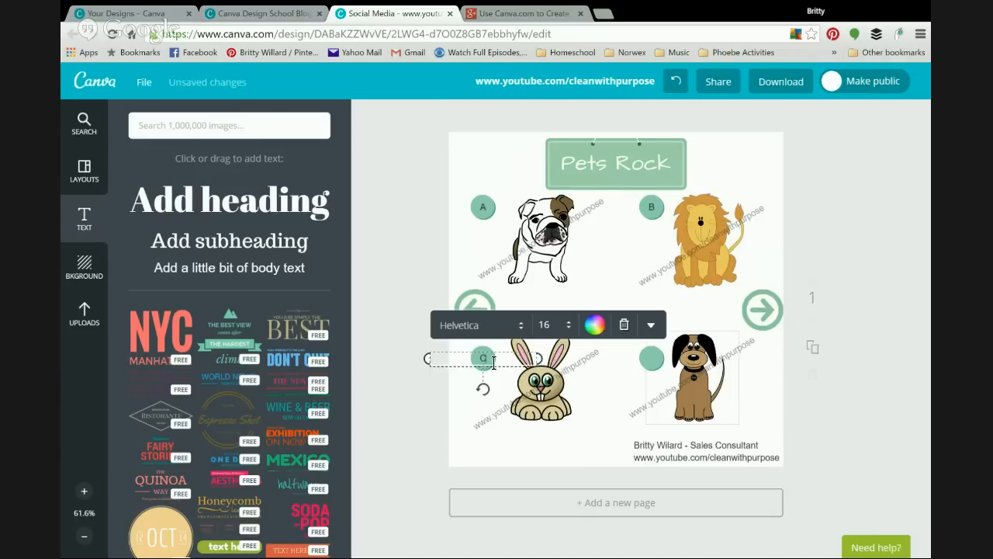
left_click(396, 208)
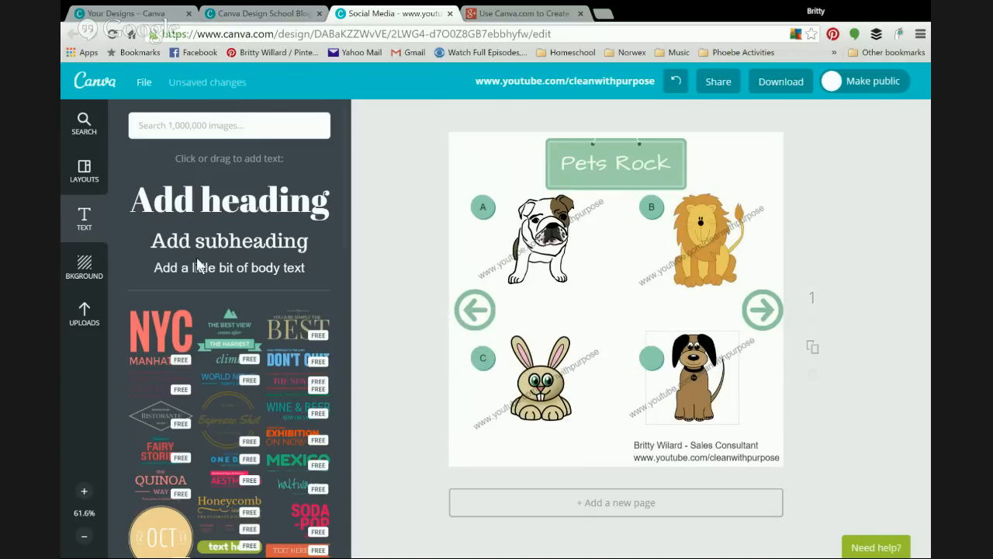
Step: Add the two-line, left-aligned caption 'Dogs are so cool. You should buy this one.' under the bulldog
left_click(231, 268)
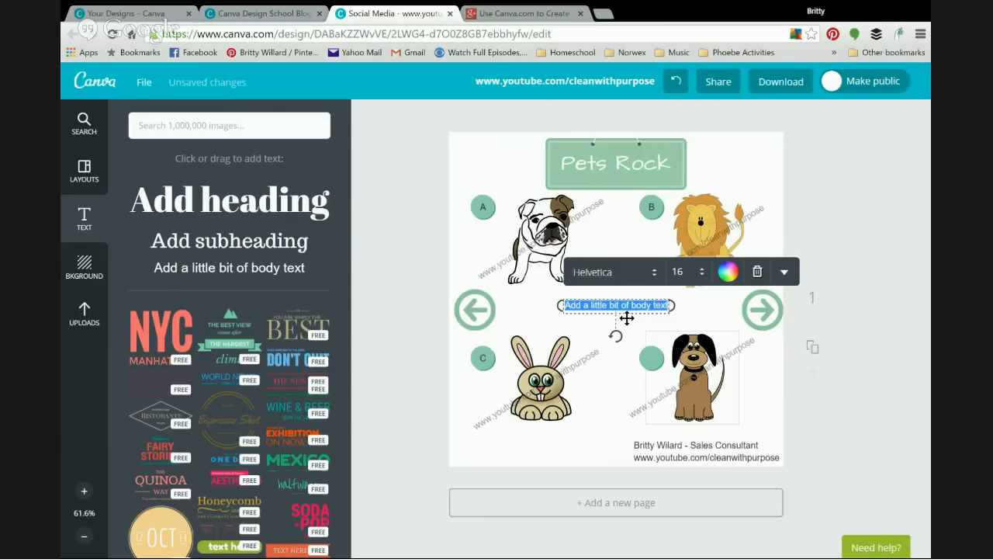
type("Do")
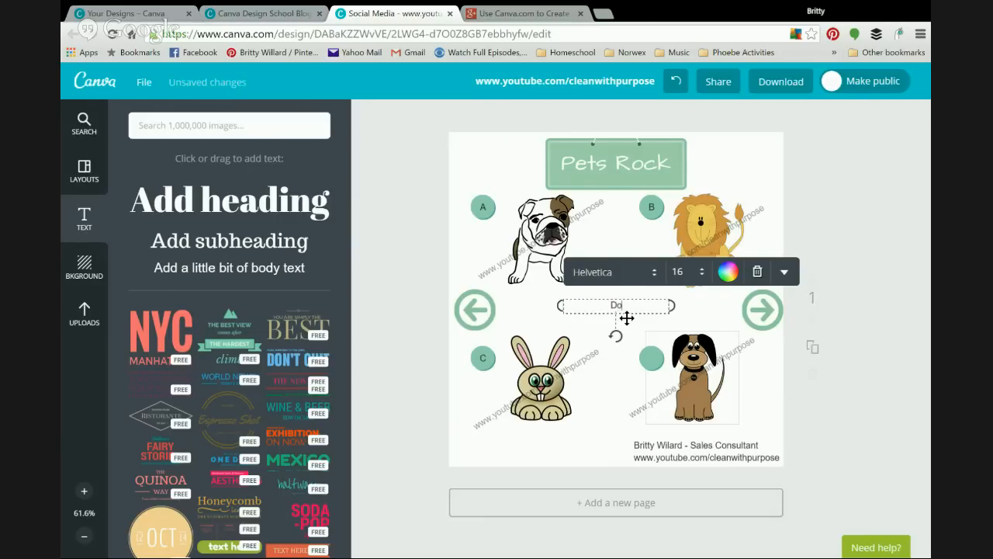
type("gs are so cool. You should buy this one.")
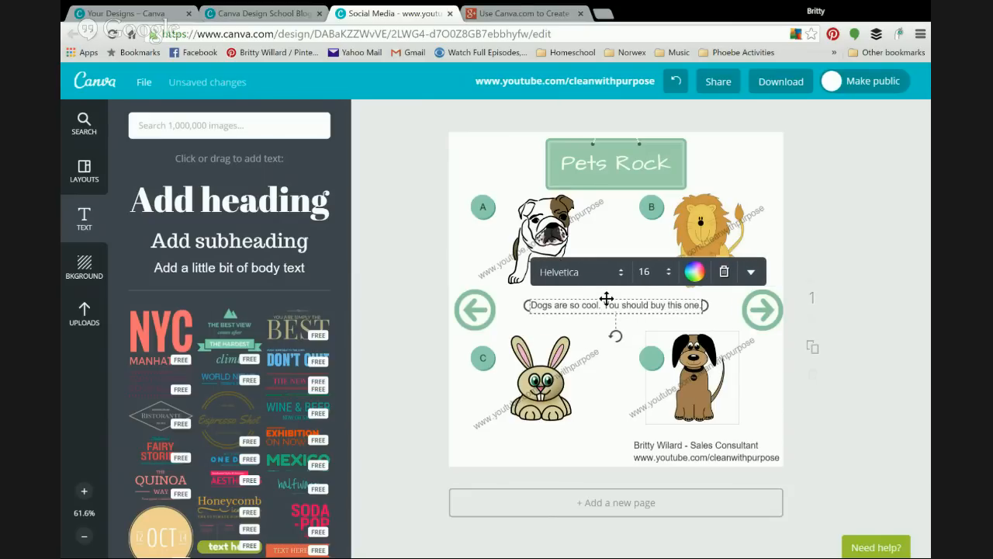
key("Return")
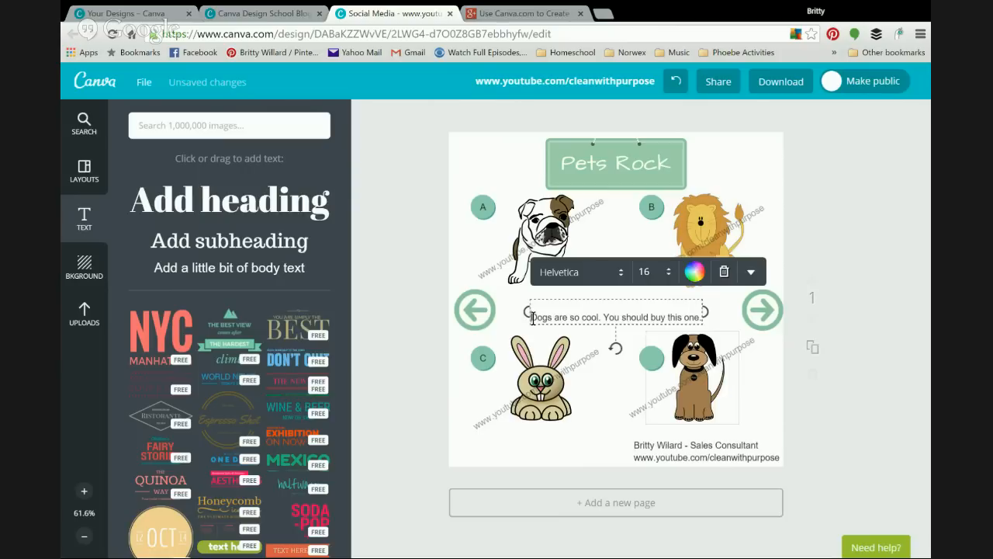
key("BackSpace")
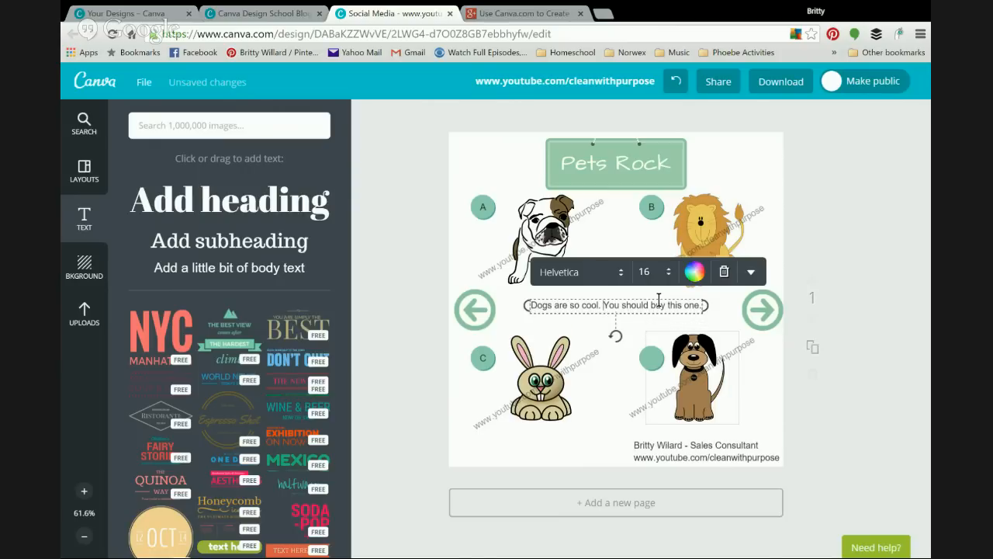
key("Return")
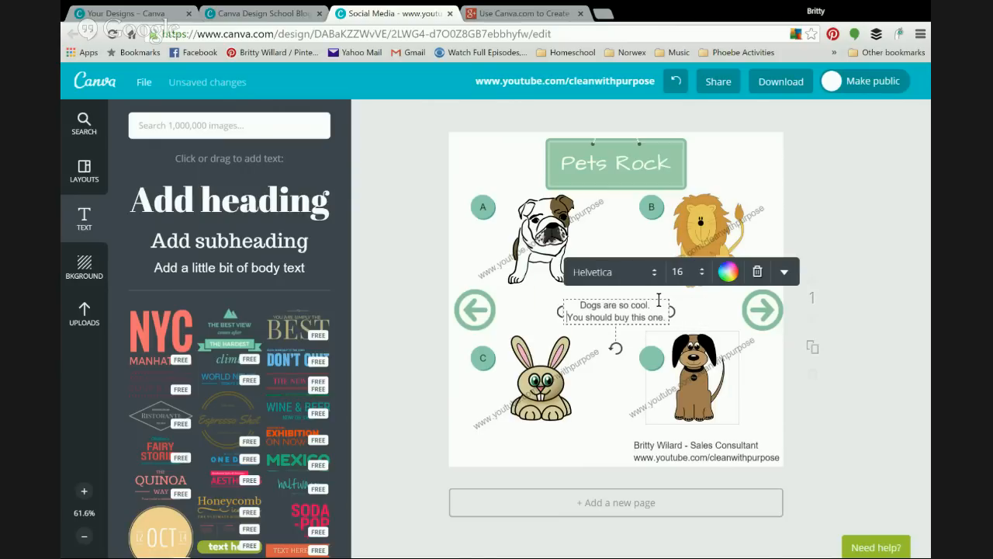
left_click(784, 275)
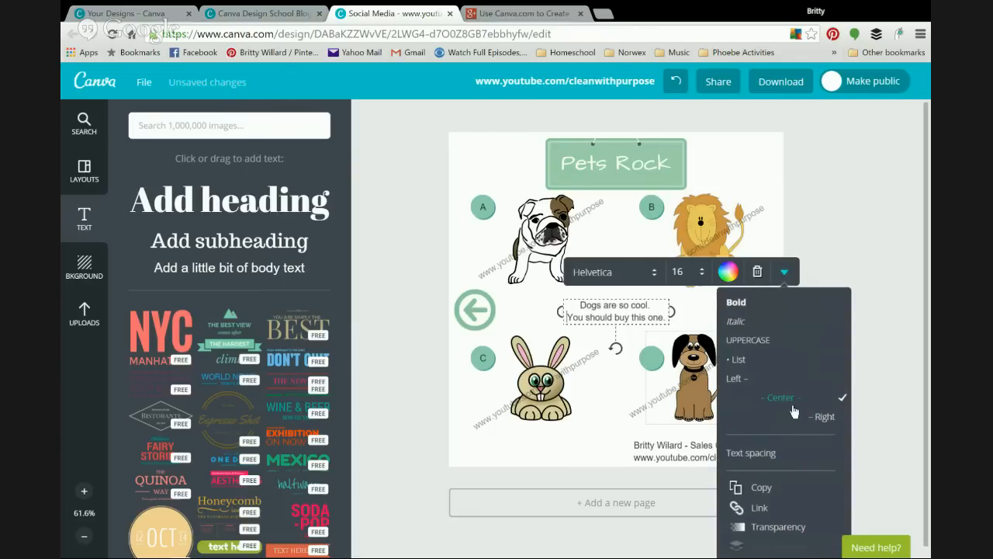
left_click(740, 384)
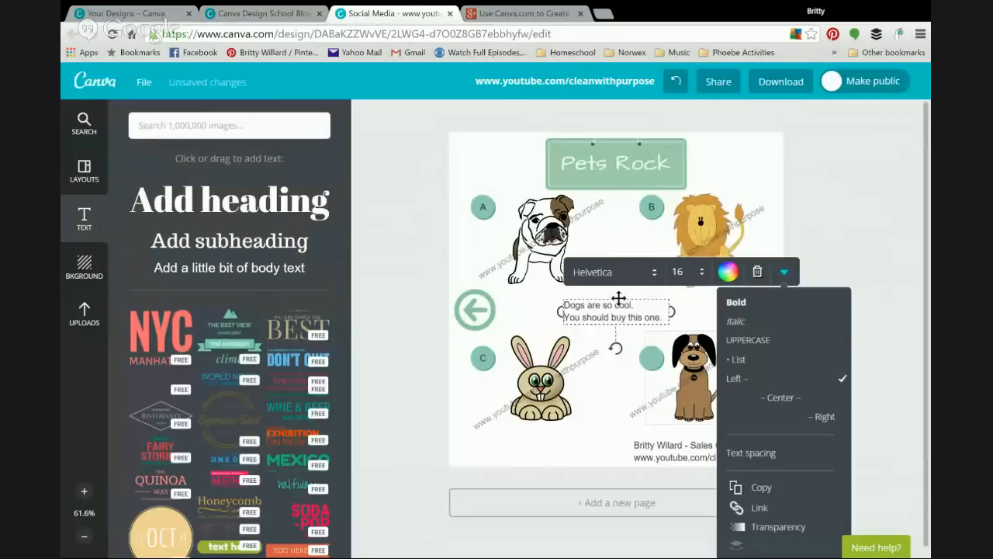
left_click_drag(617, 298, 560, 294)
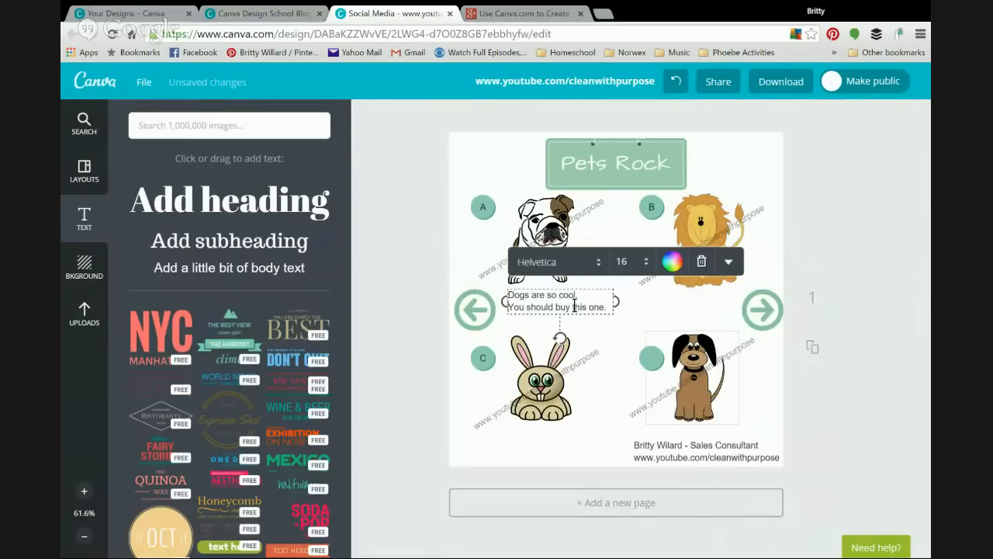
Step: Duplicate the dog caption and line the copy up under the lion, level with the original
left_click(728, 262)
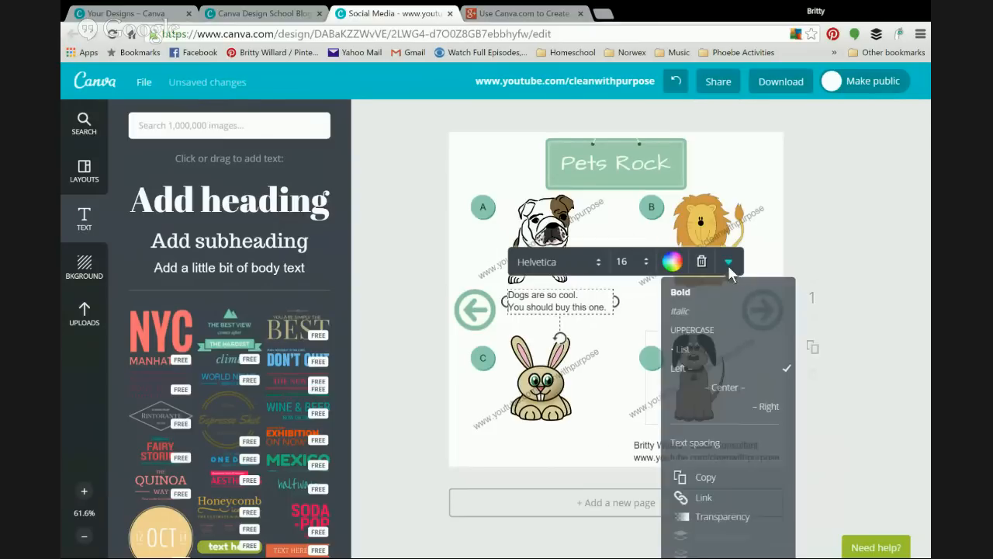
left_click(707, 478)
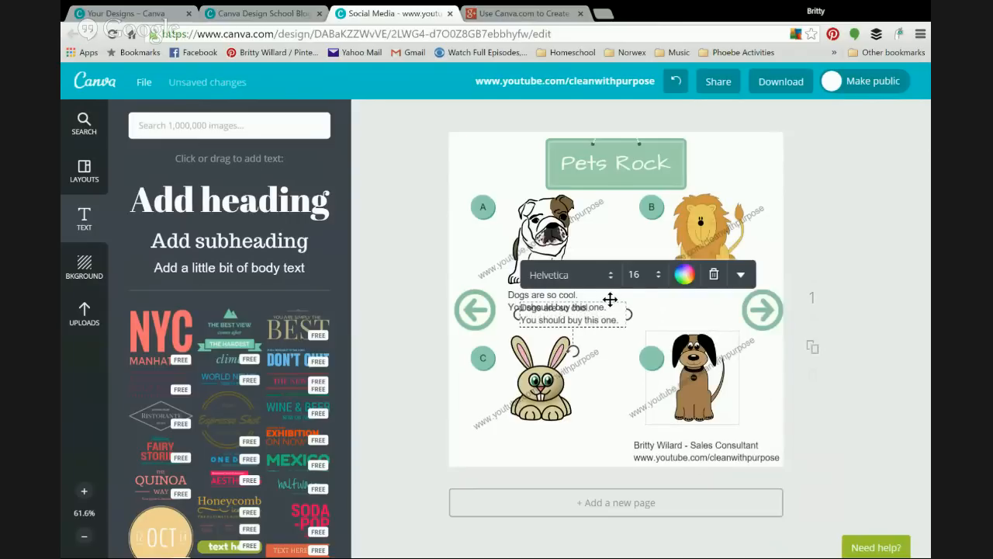
left_click_drag(610, 299, 758, 286)
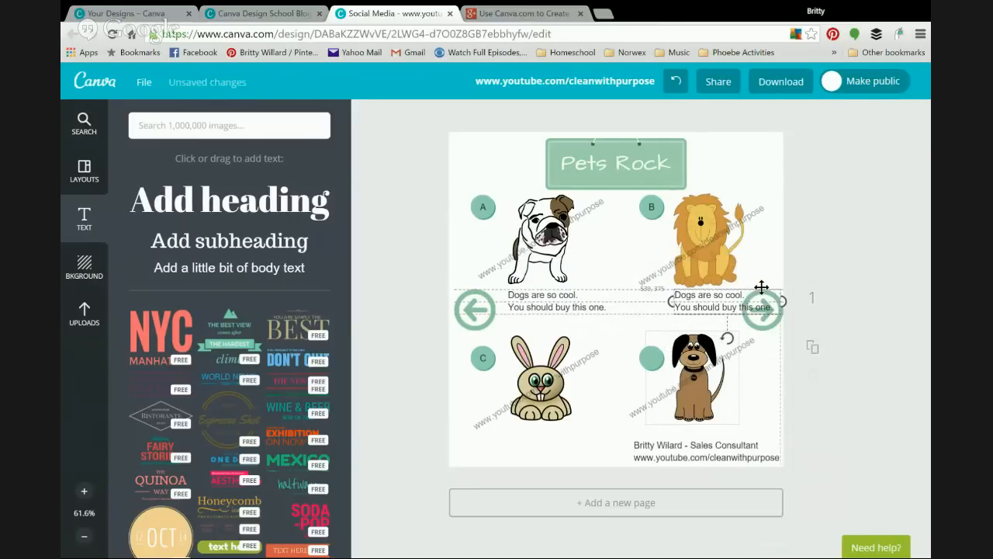
left_click_drag(762, 288, 733, 287)
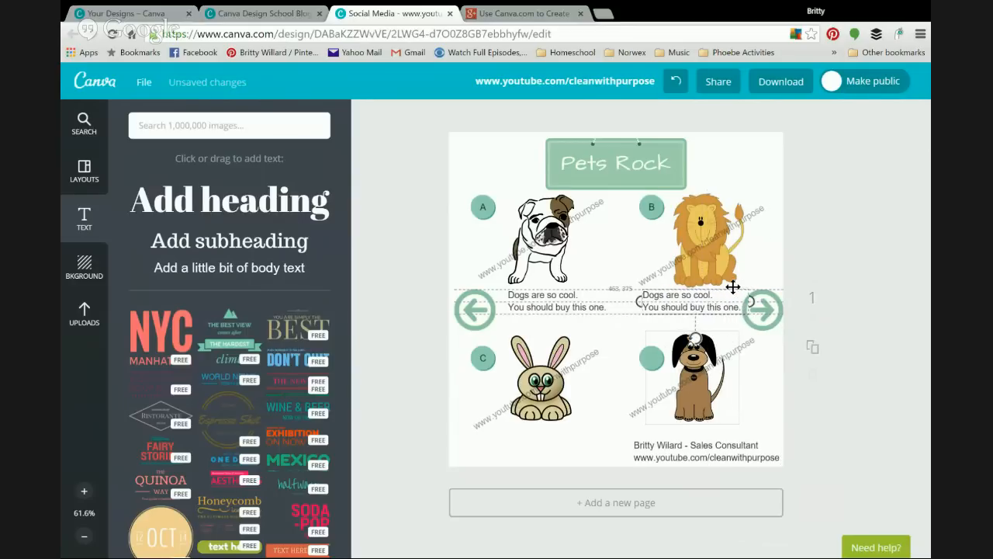
left_click(533, 308)
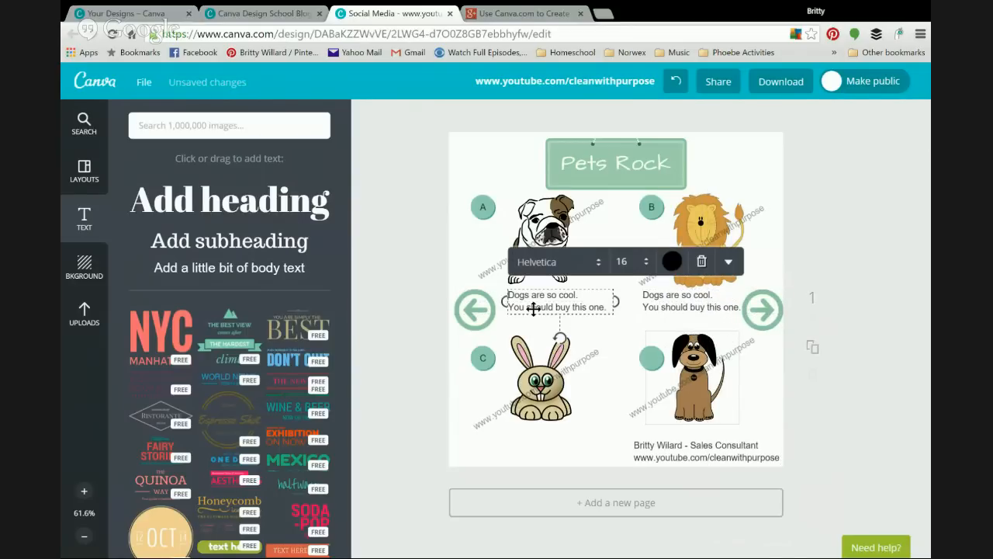
Step: Switch the bulldog caption's font to Kite One, leaving the lion's copy unchanged
left_click(548, 264)
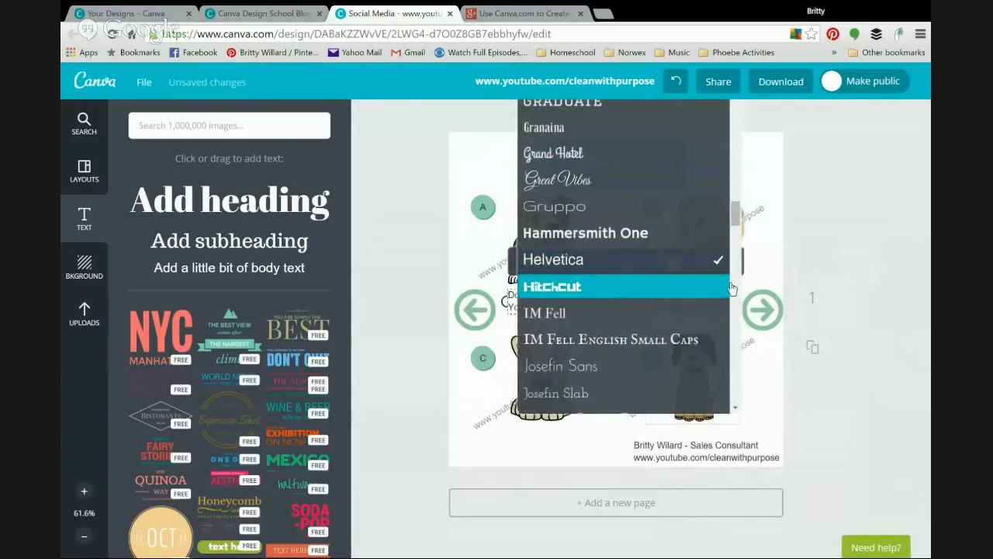
left_click_drag(739, 218, 735, 246)
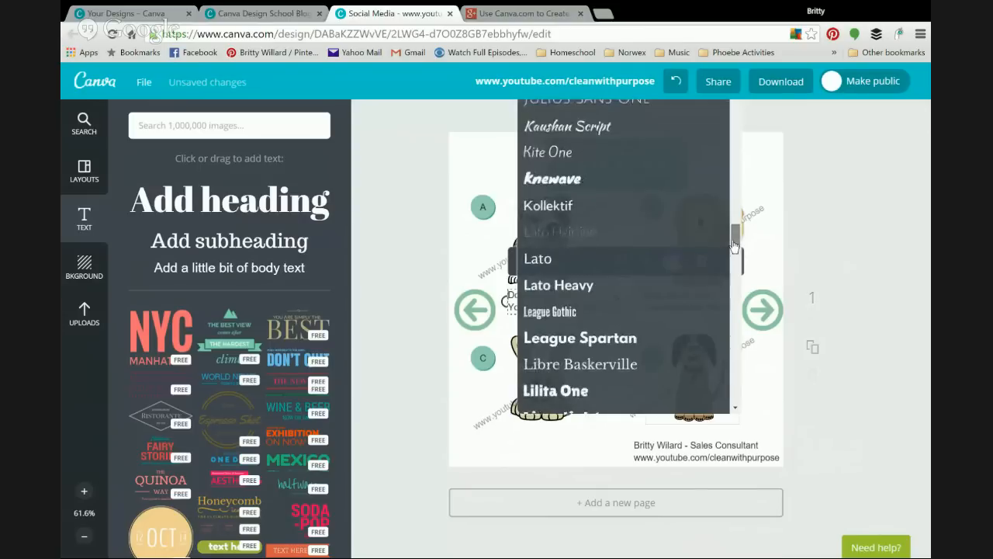
left_click(585, 155)
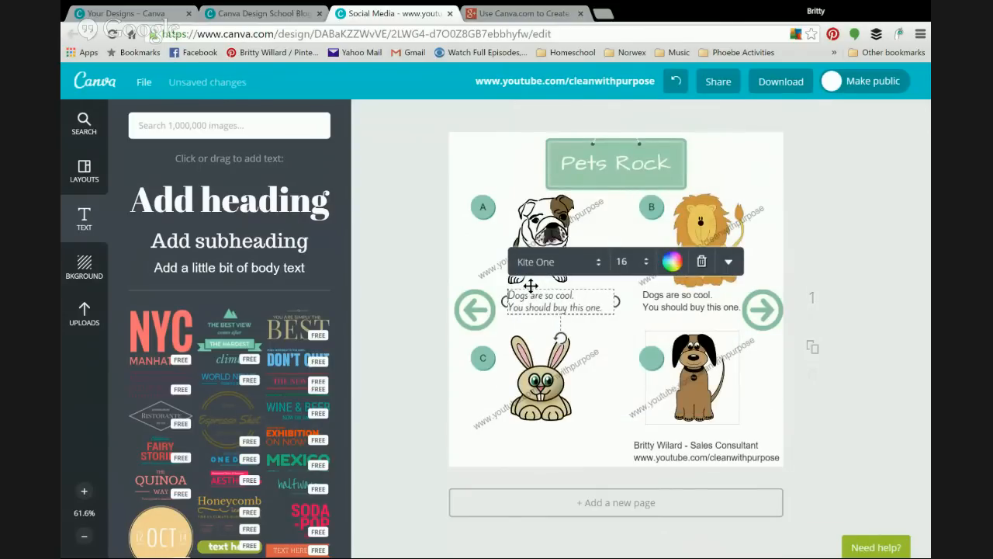
left_click(730, 264)
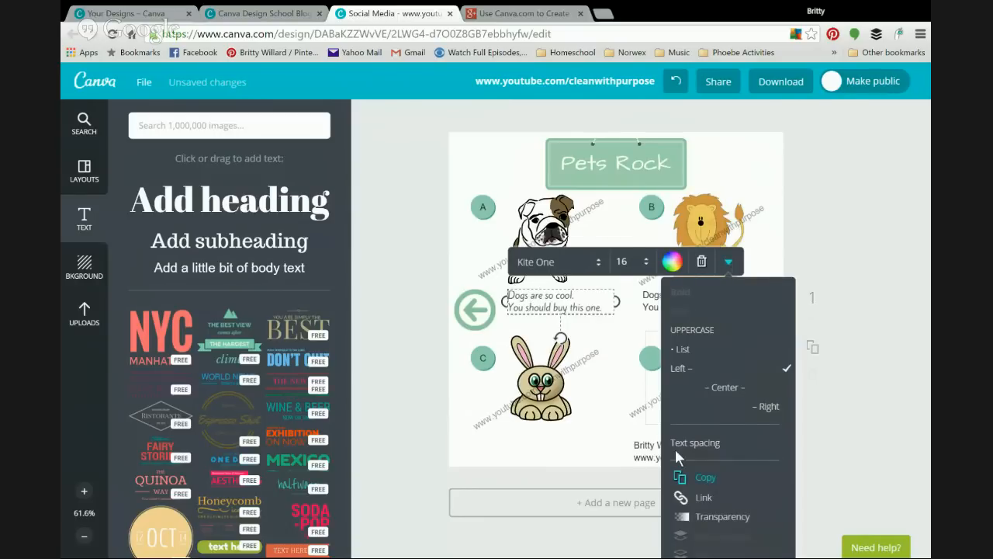
Step: Duplicate the Kite One 'Dogs are so cool' caption and place the copy under the rabbit
left_click(683, 475)
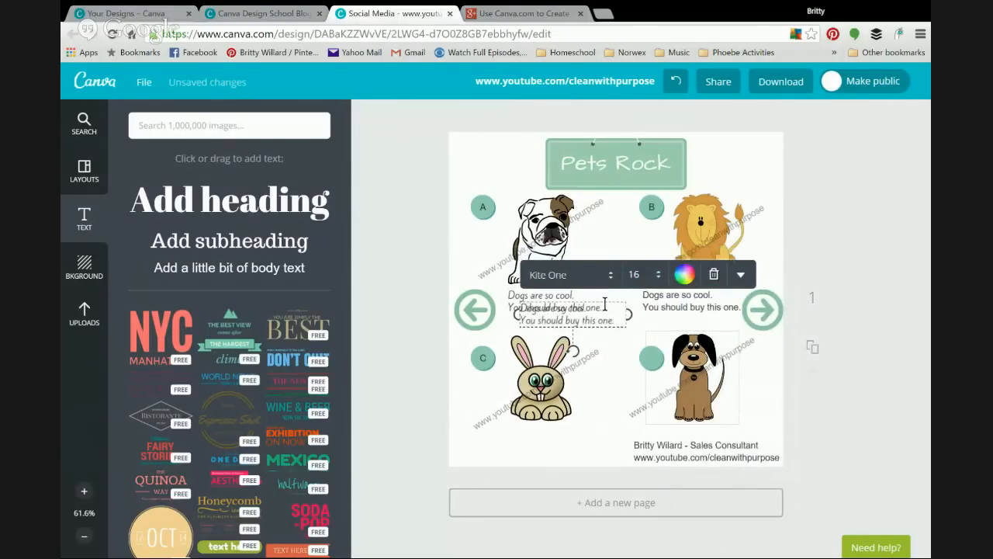
left_click_drag(599, 326, 603, 425)
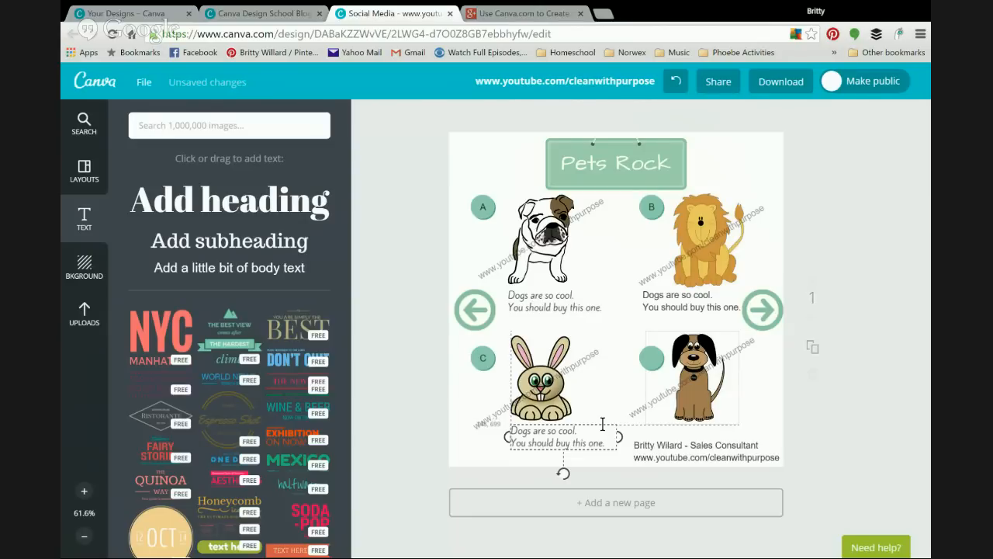
left_click_drag(602, 424, 602, 423)
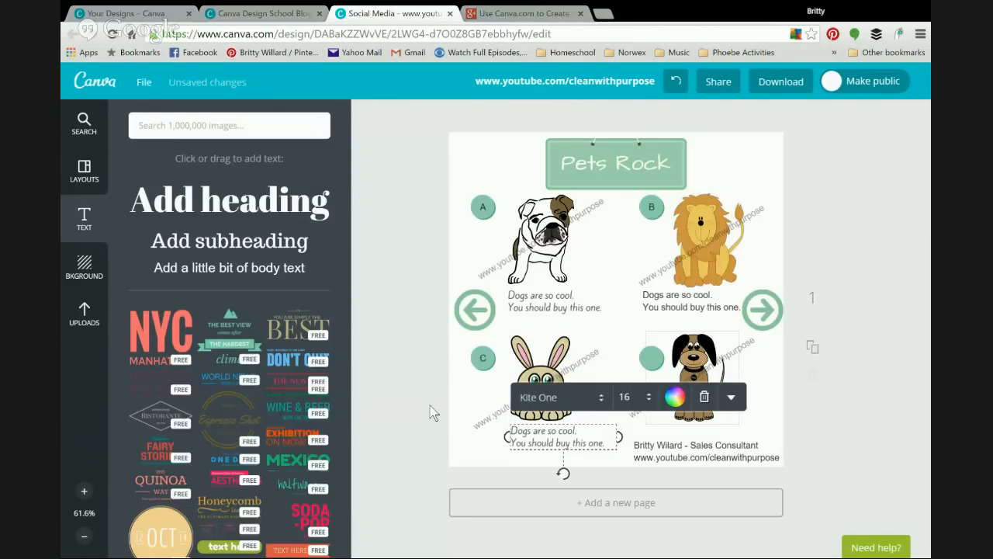
left_click(425, 370)
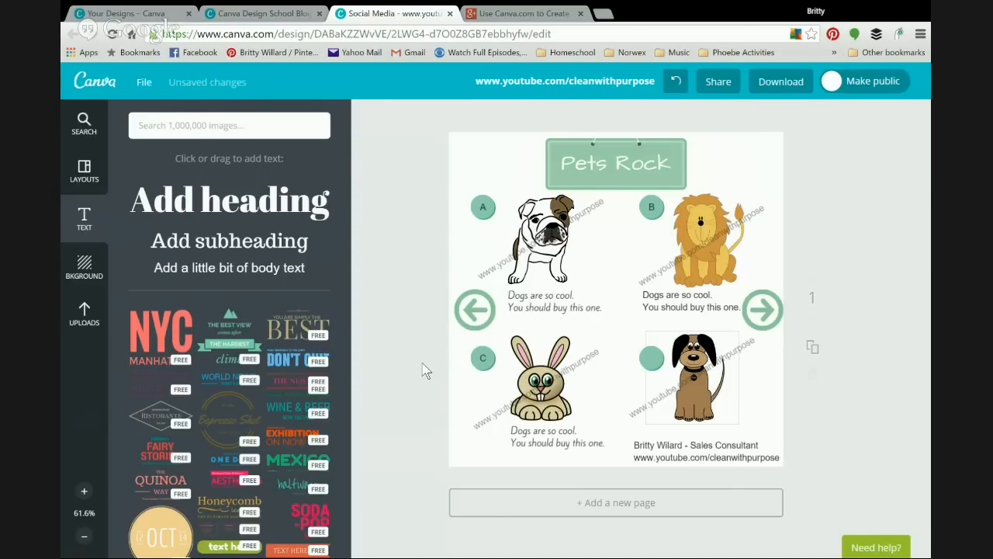
Step: Shrink the bulldog, move it up-left, and line up its A circle beside its caption
left_click(560, 261)
left_click_drag(509, 193, 526, 219)
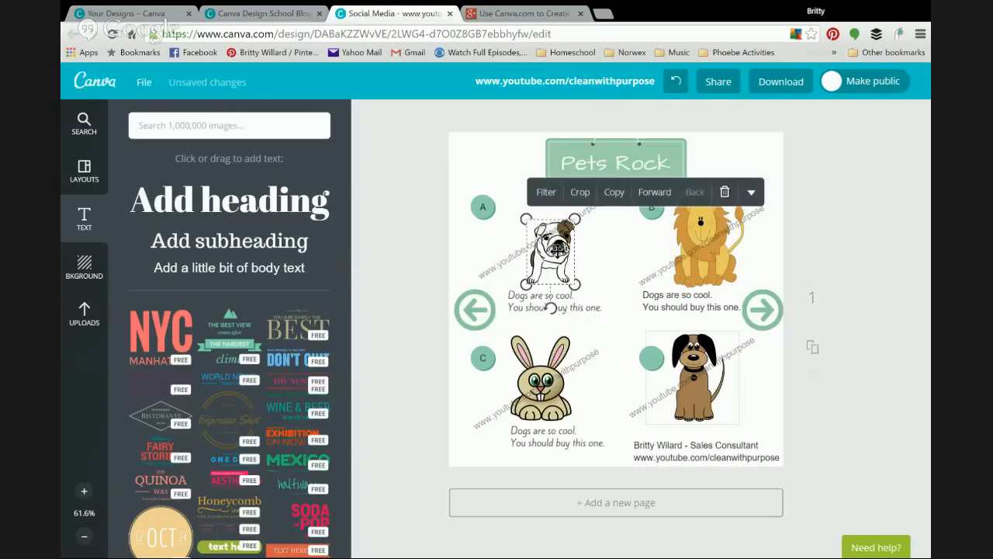
left_click_drag(555, 250, 549, 231)
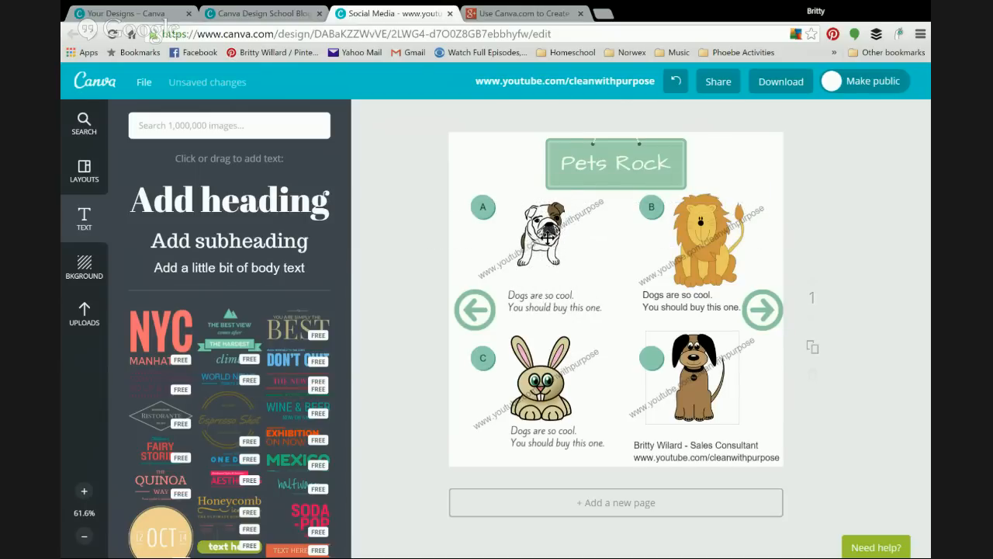
left_click_drag(481, 206, 501, 276)
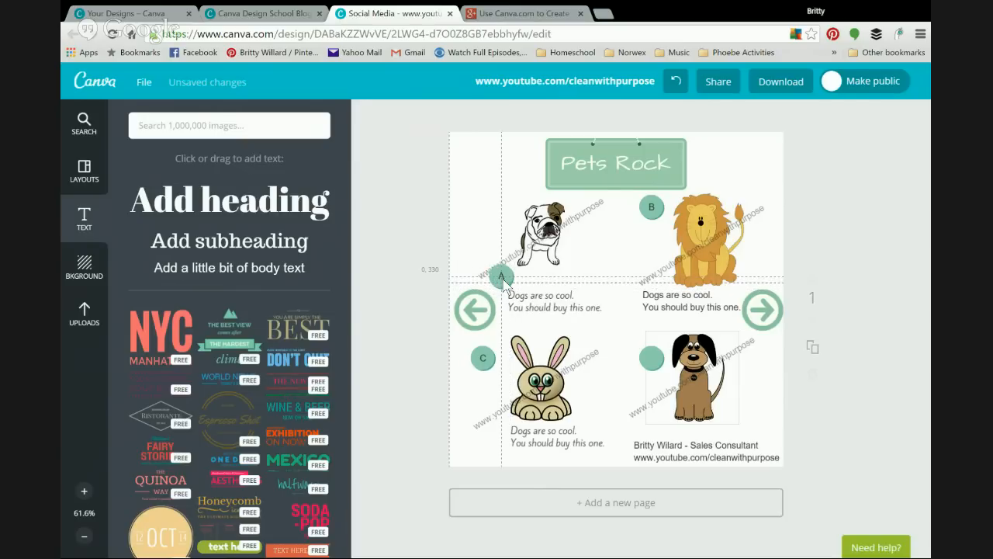
mouse_move(535, 304)
left_mouse_down()
mouse_move(543, 281)
mouse_move(545, 300)
left_mouse_up()
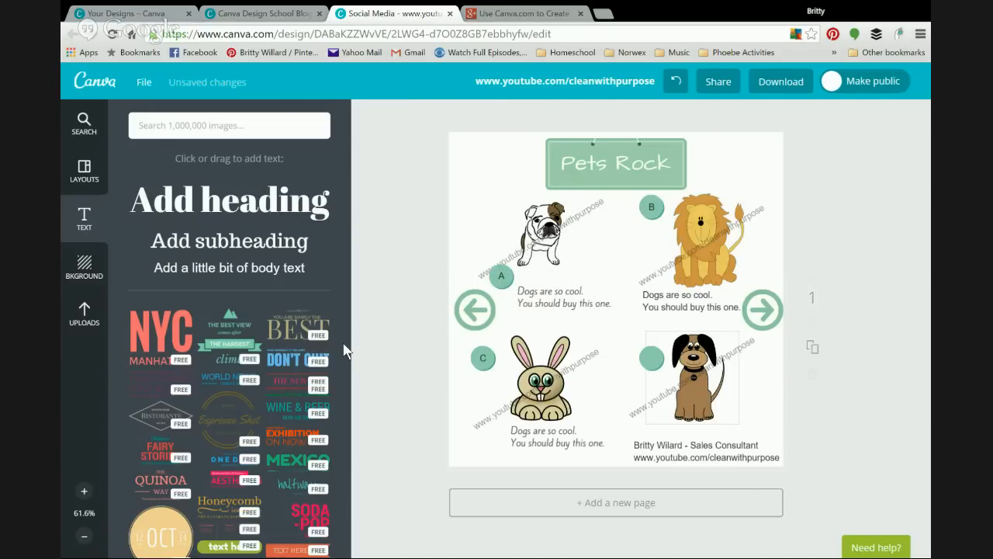
Step: Add a left-aligned 'Dog' subheading above the bulldog caption
left_click(228, 244)
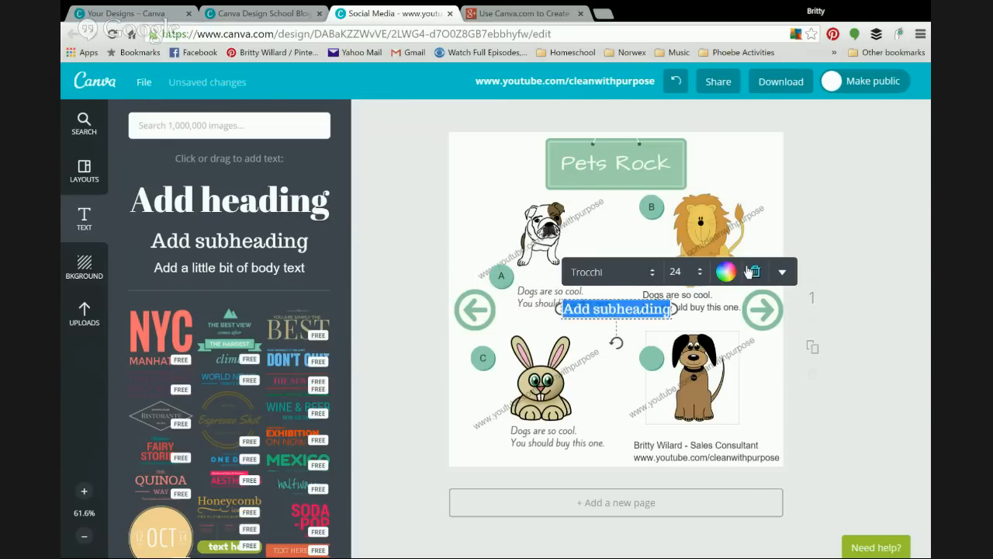
type("Dog")
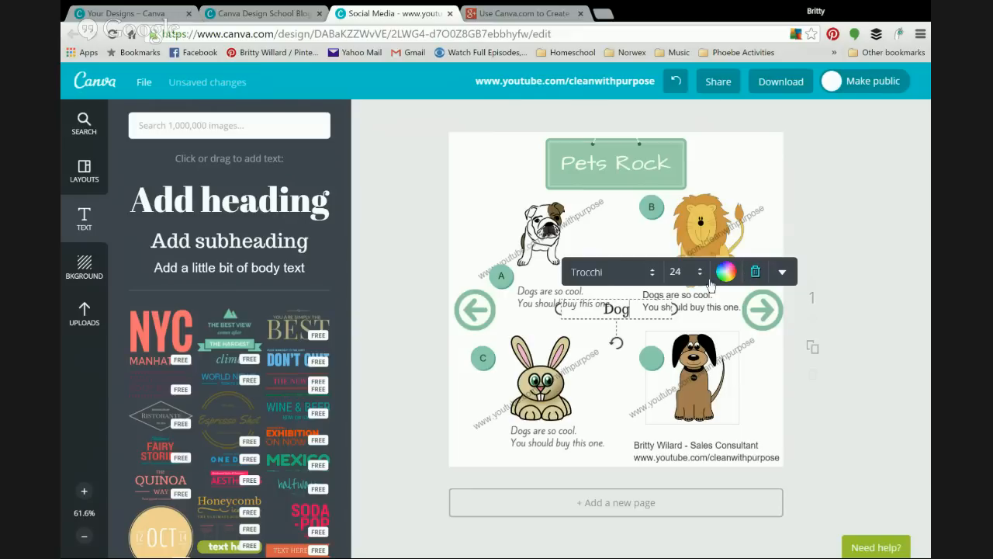
left_click(783, 281)
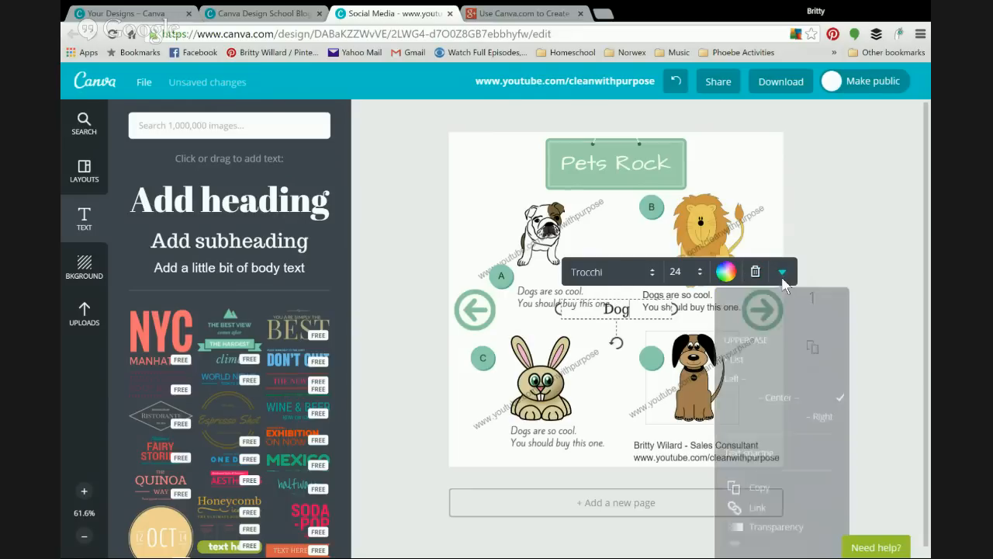
left_click(749, 384)
left_click_drag(630, 295, 588, 263)
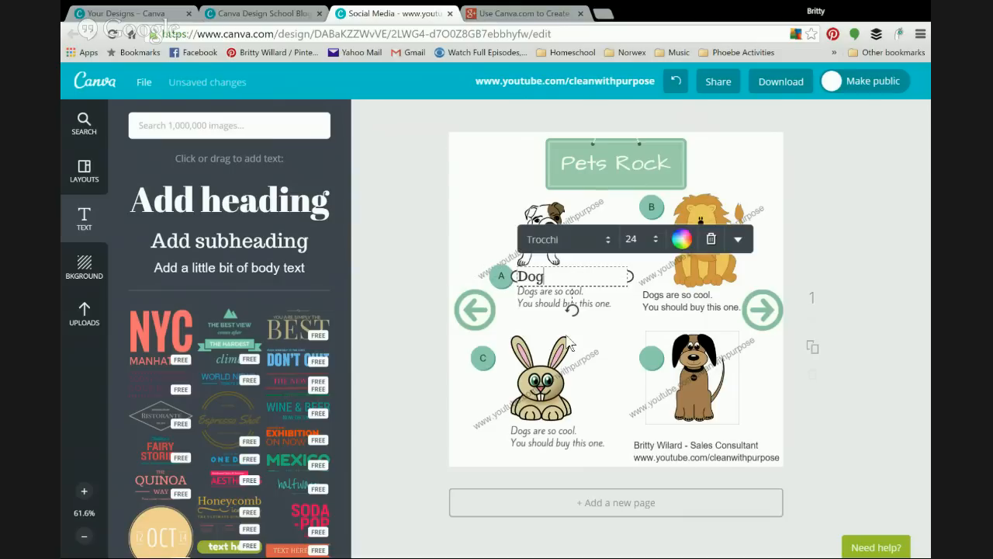
Step: Move the B letter and its circle down beside the lion's caption
left_click(628, 340)
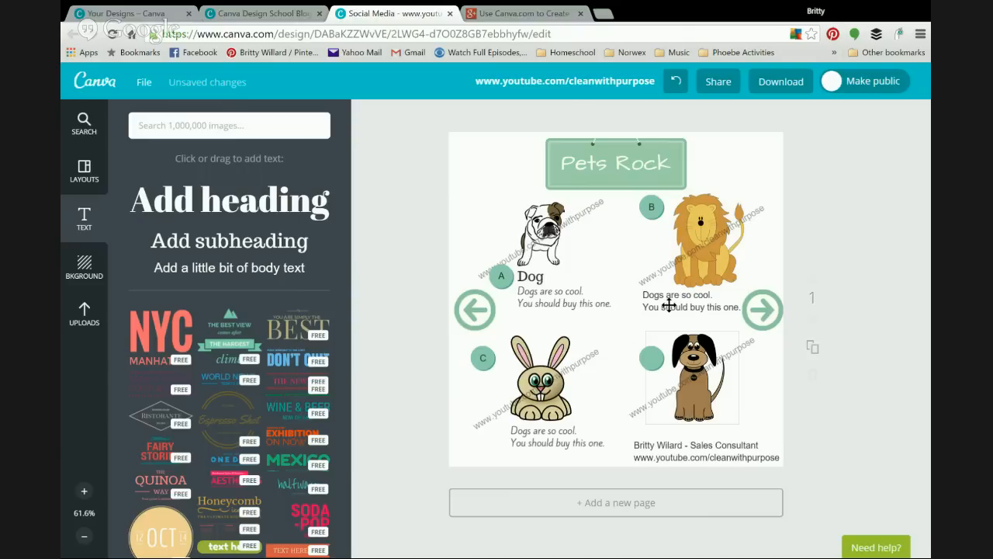
left_click_drag(650, 209, 648, 282)
left_click_drag(650, 205, 649, 277)
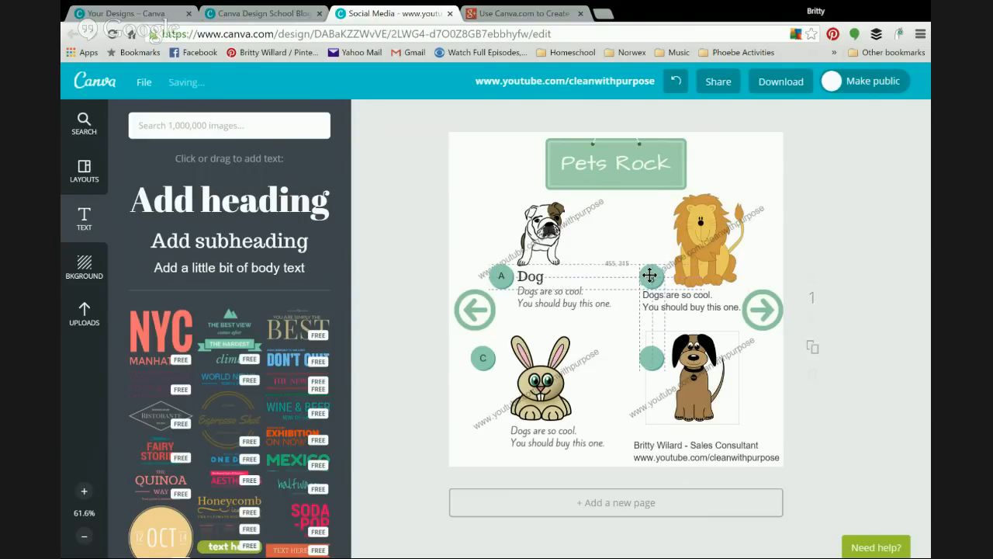
Step: Shrink the lion, move it up-left, and level the B circle with A
left_click(693, 224)
left_click_drag(666, 192, 694, 227)
left_click_drag(730, 267, 705, 243)
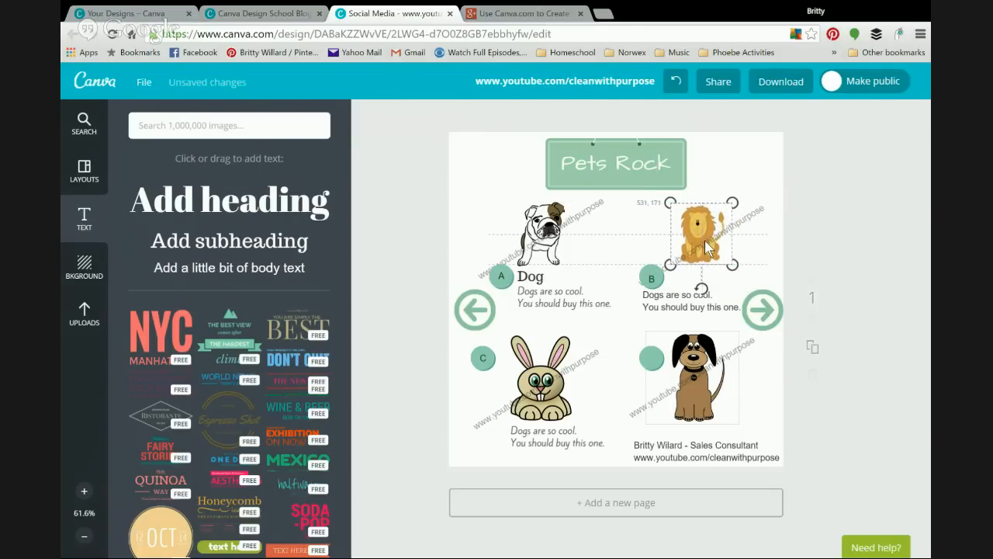
left_click(658, 279)
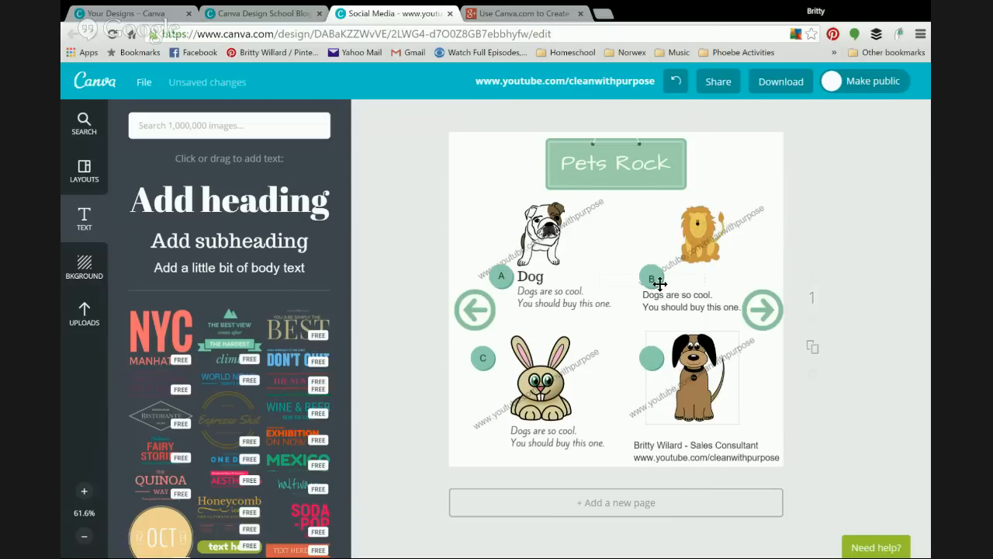
left_click_drag(660, 284, 698, 303)
Step: Copy the Dog heading beside the B circle and change its text to 'Lion'
left_click(532, 275)
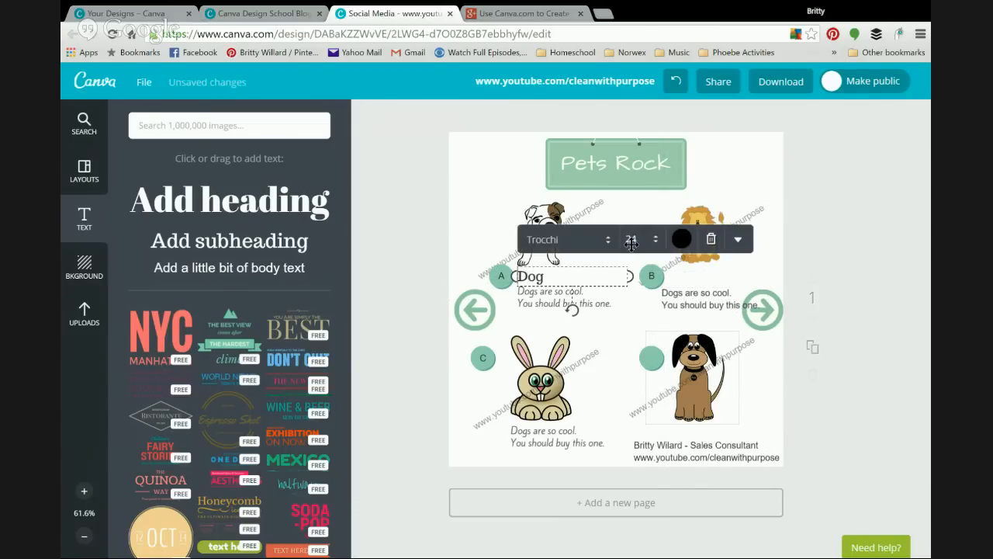
left_click(738, 239)
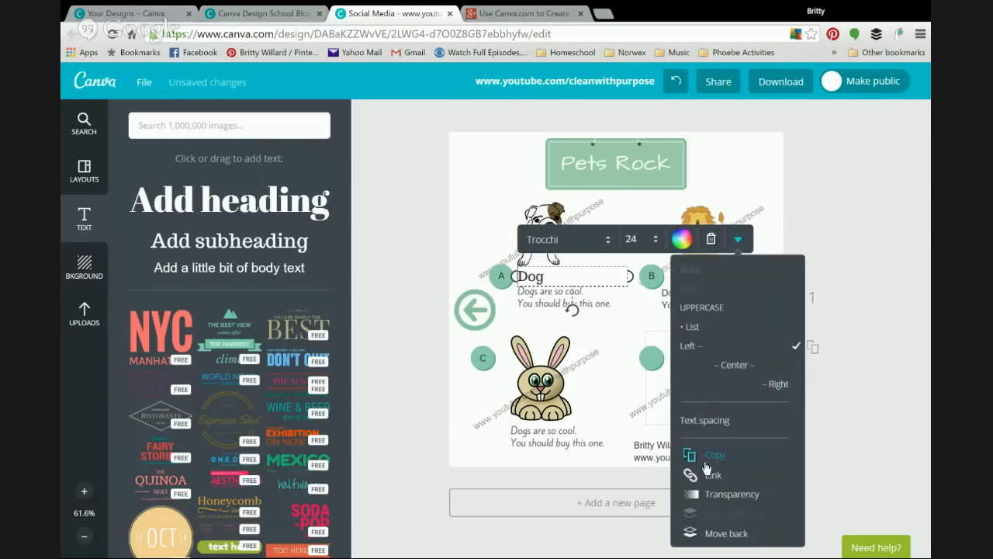
left_click(704, 459)
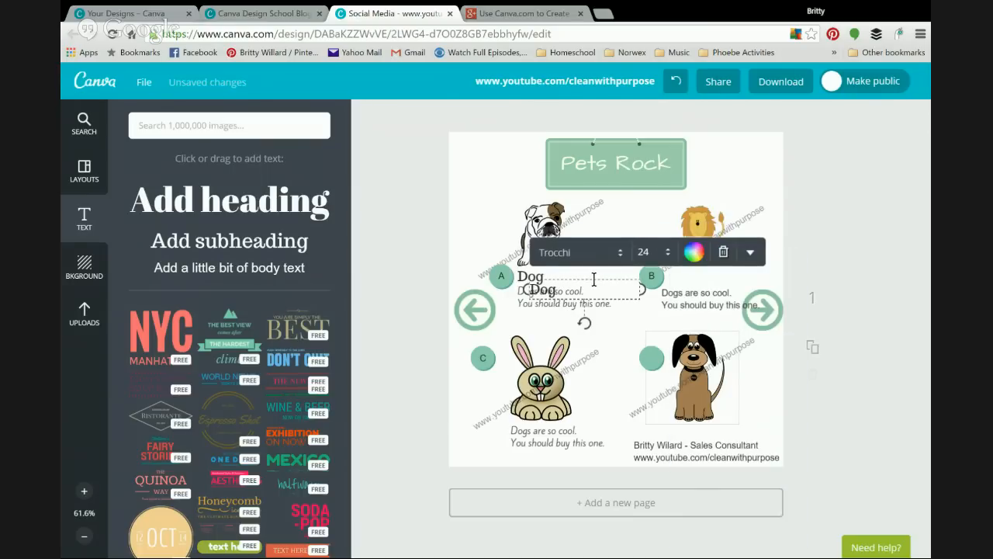
left_click_drag(593, 277, 730, 264)
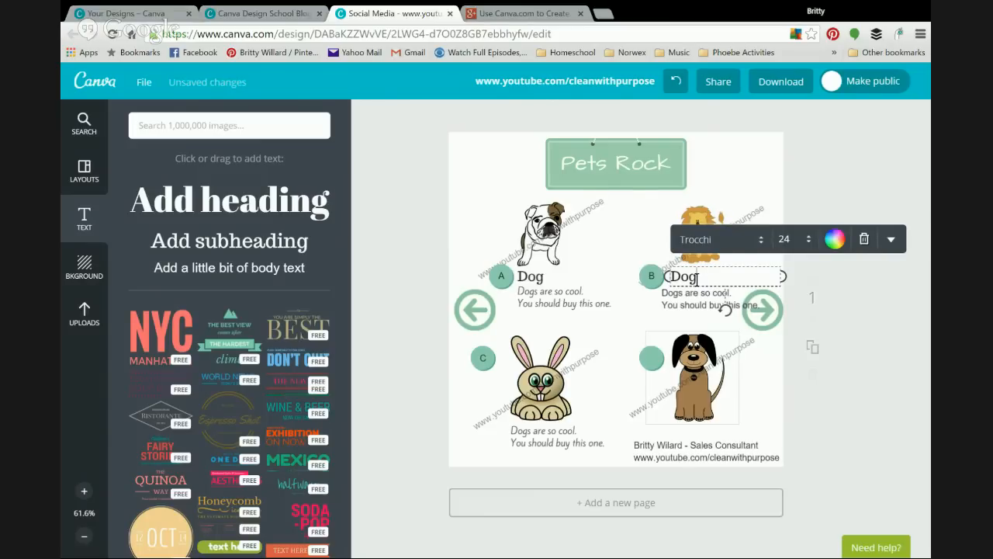
key("BackSpace")
key("BackSpace")
key("BackSpace")
type("Lion")
left_click(631, 264)
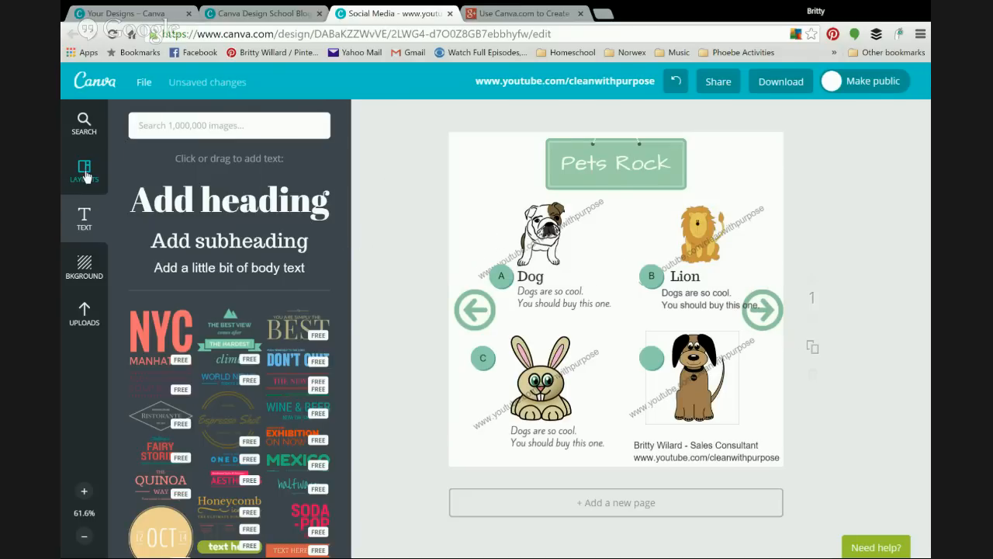
Step: Add the round text badge from the text templates and shrink it
left_click(84, 122)
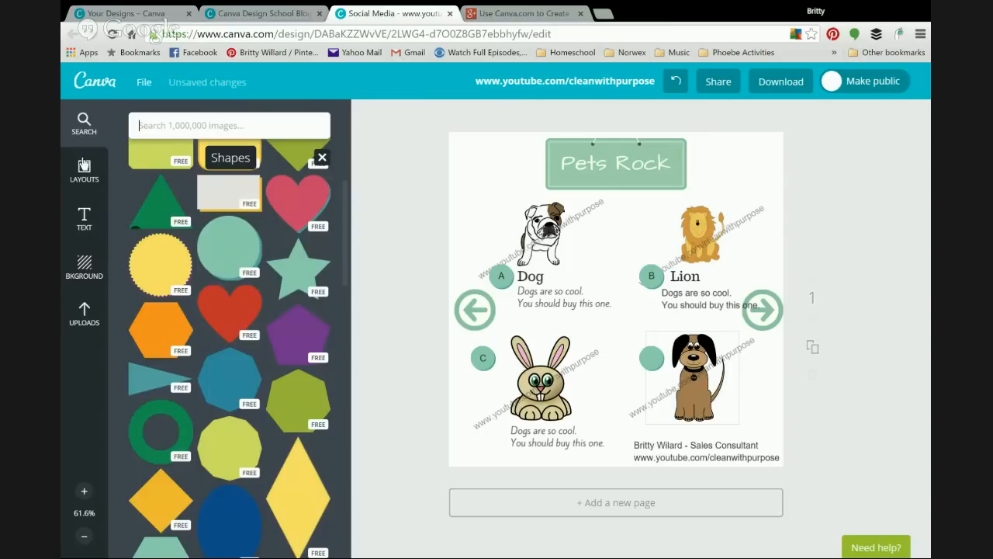
left_click(84, 219)
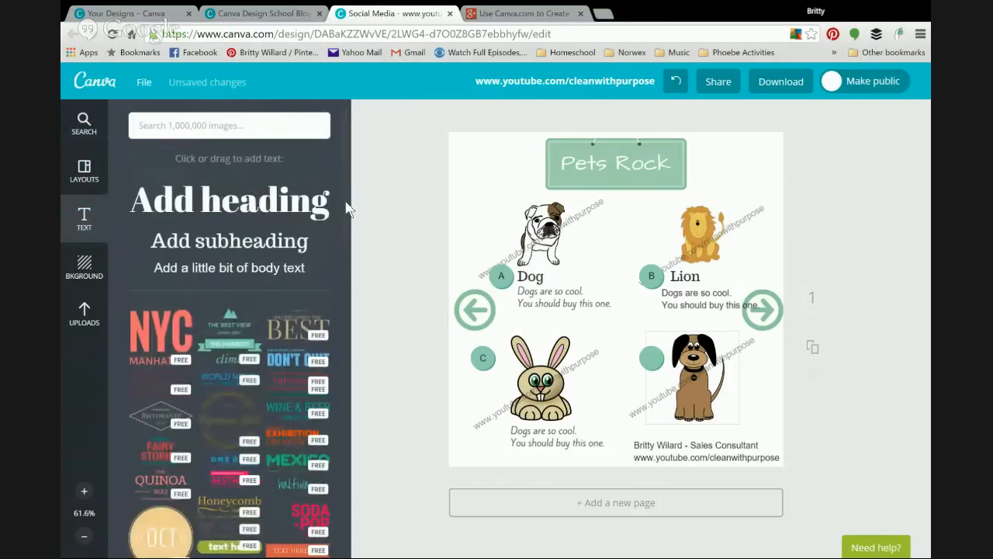
scroll(335, 349, "down", 15)
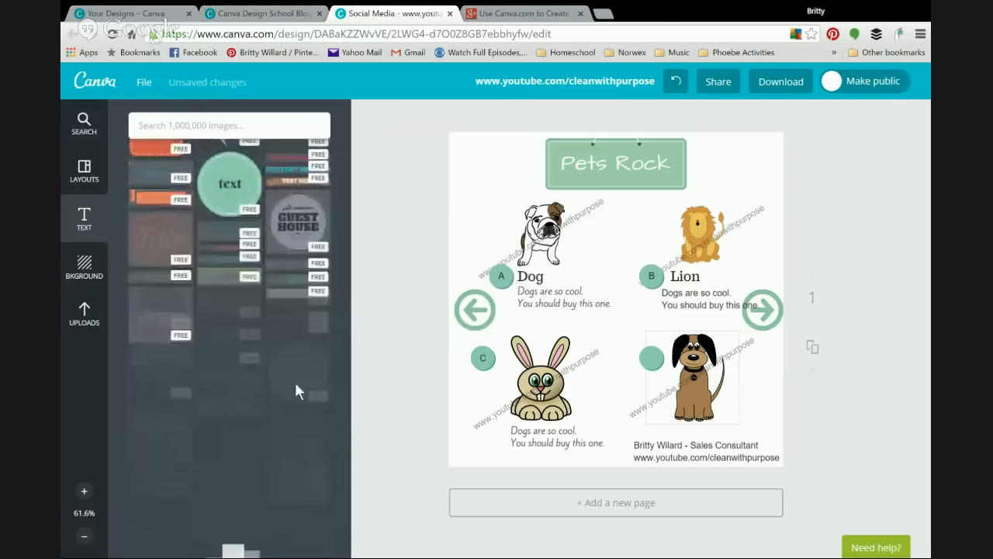
left_click(225, 194)
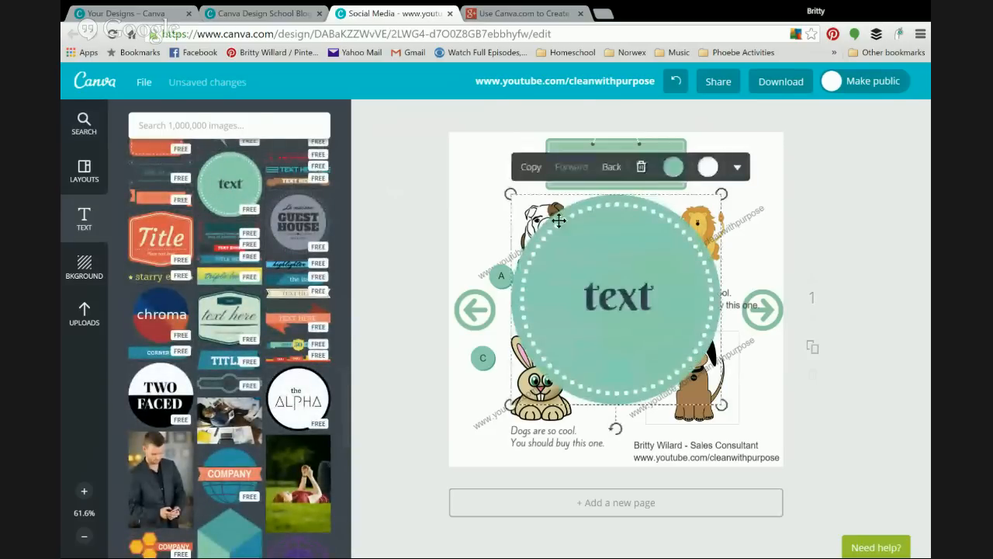
left_click_drag(511, 194, 631, 314)
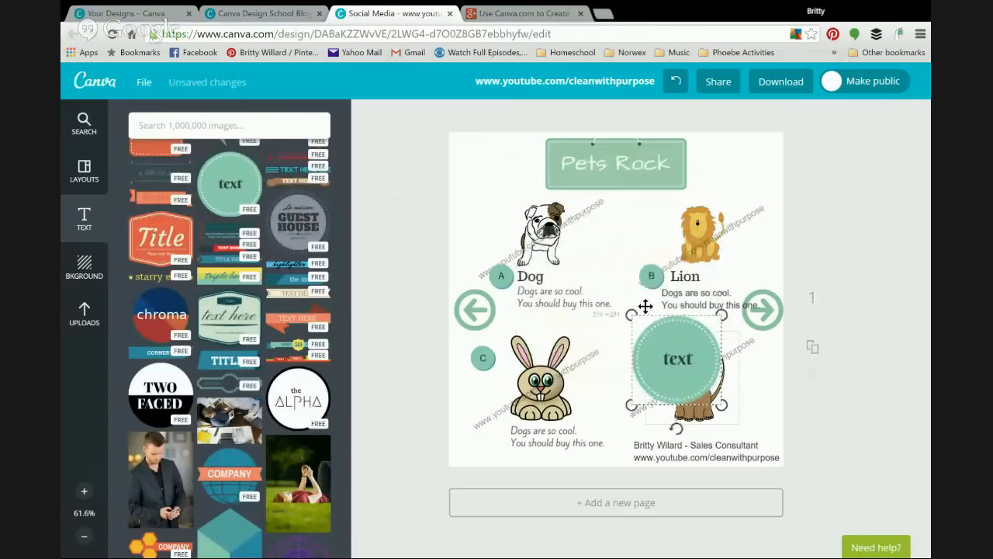
Step: Change the badge text to 'Dogs rock!' at size 28.1
double_click(682, 357)
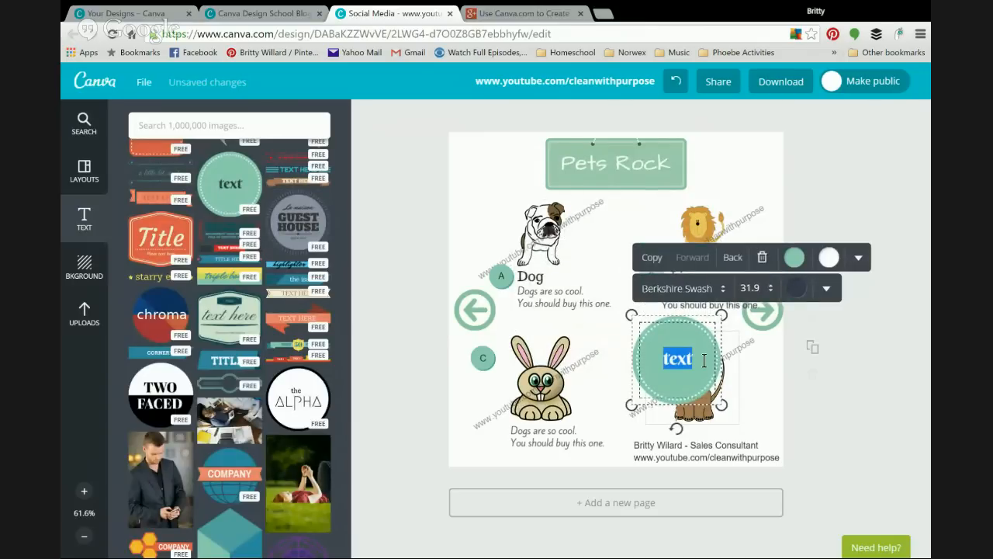
type("Dogs rock!")
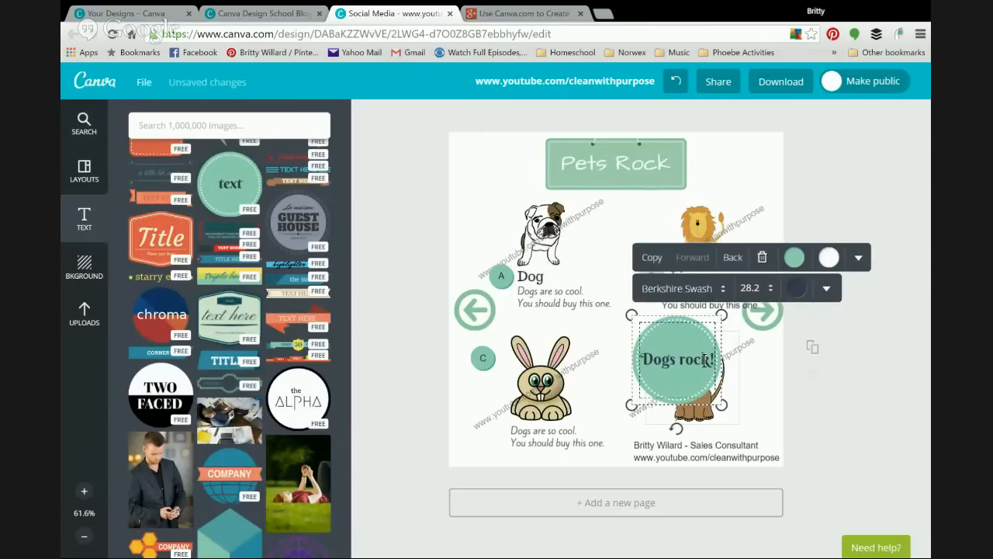
key("Return")
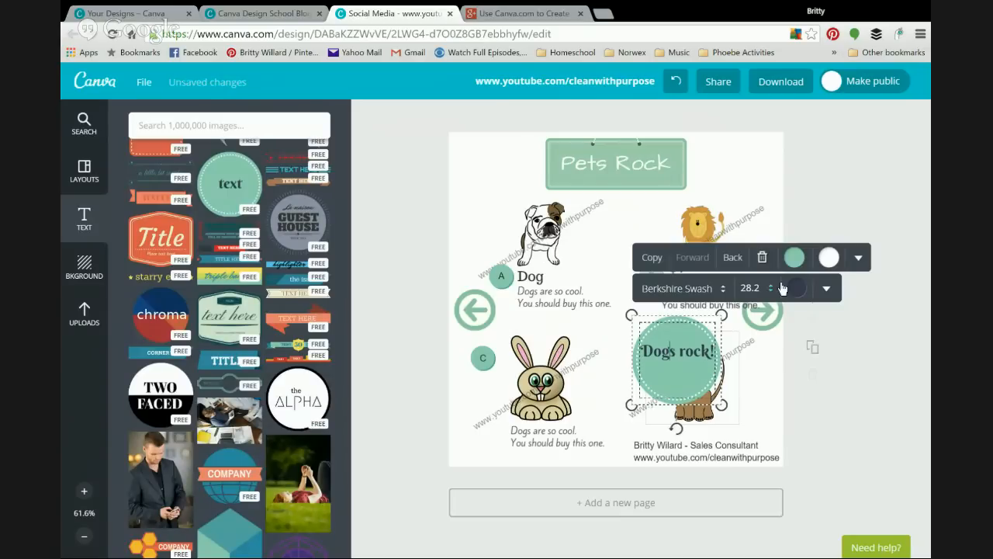
left_click(751, 288)
left_click(84, 123)
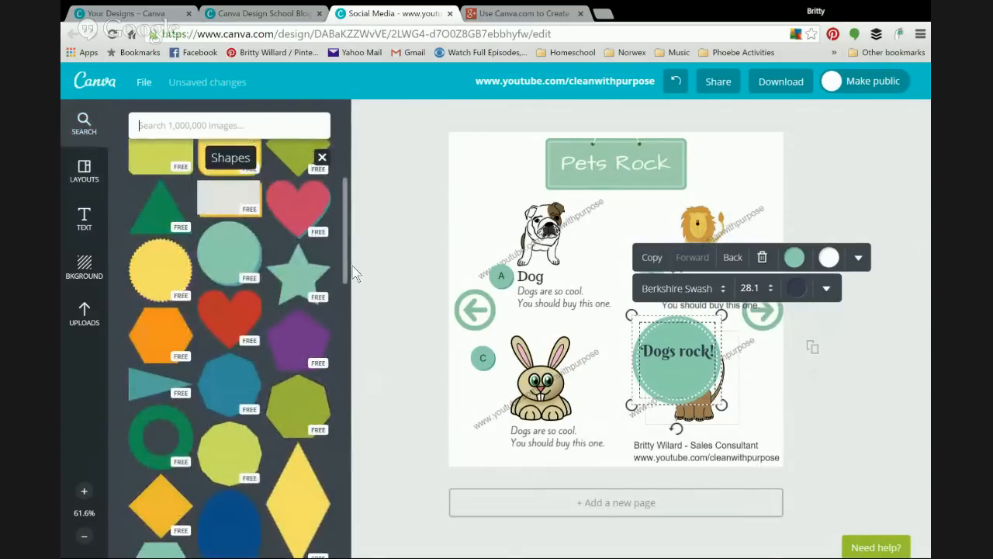
Step: Move the Dogs rock! badge to the top-left beside the bulldog and shrink it to 108×108
left_click_drag(353, 267, 355, 195)
left_click_drag(686, 326, 495, 174)
left_click(465, 171)
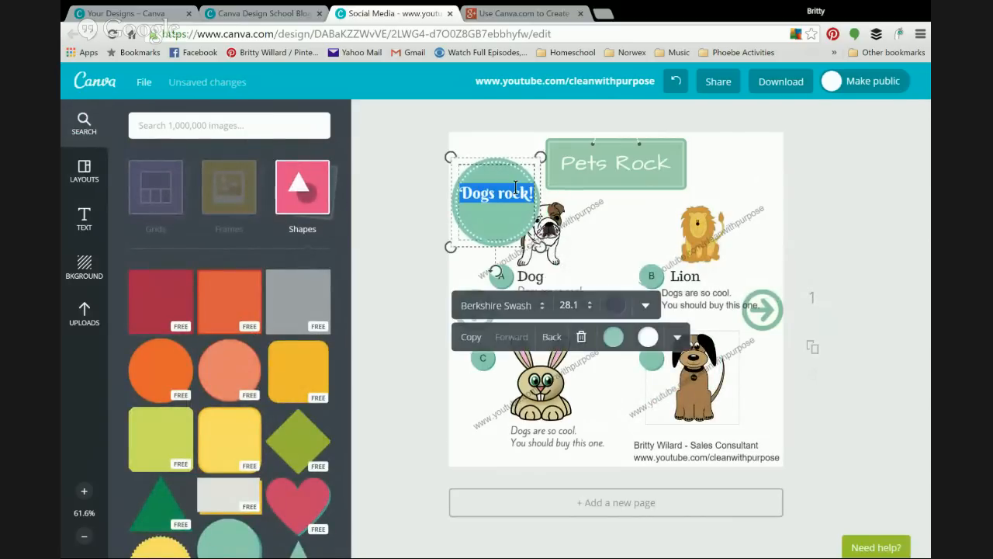
left_click_drag(540, 159, 492, 189)
left_click(412, 290)
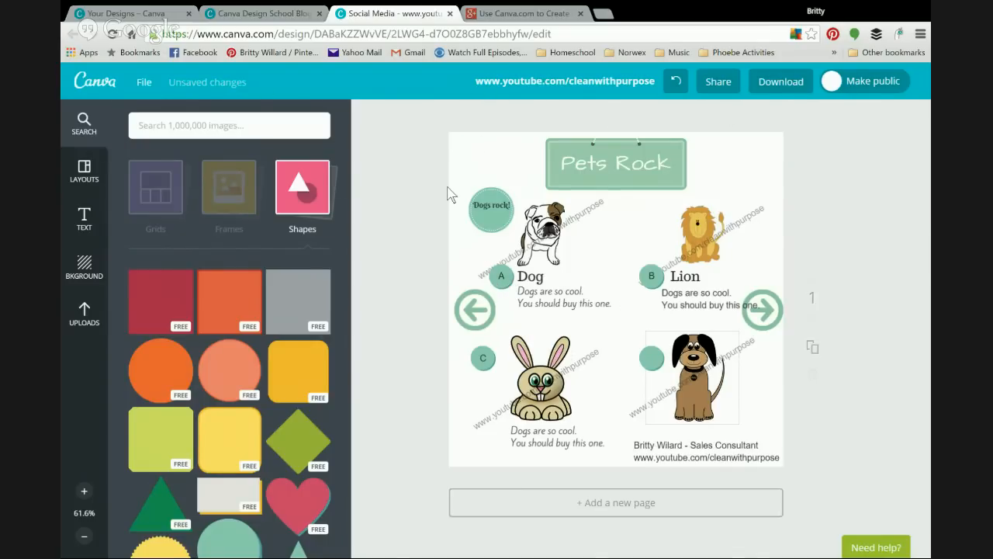
Step: Inspect the watermark text over the dog, lion and bulldog pictures
left_click(749, 343)
left_click(752, 212)
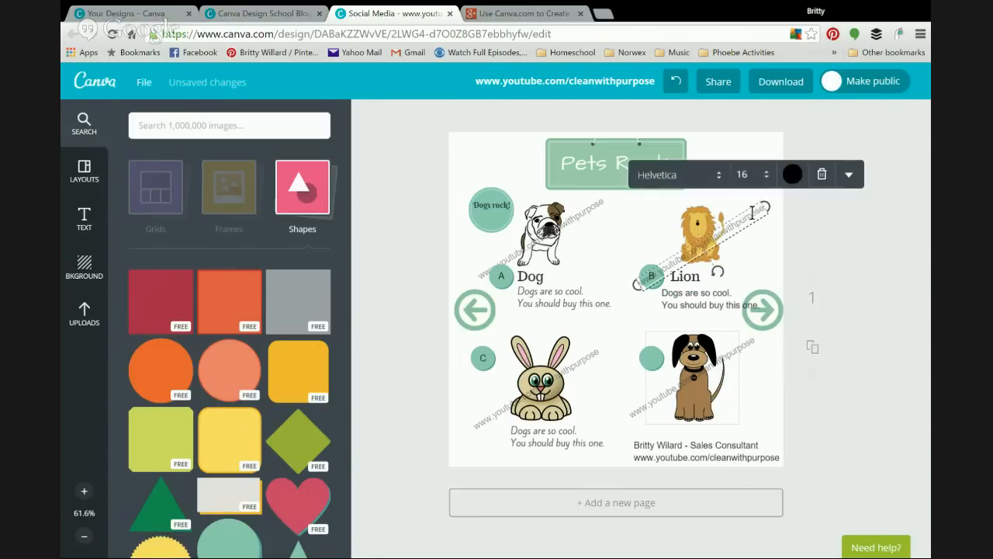
left_click(592, 204)
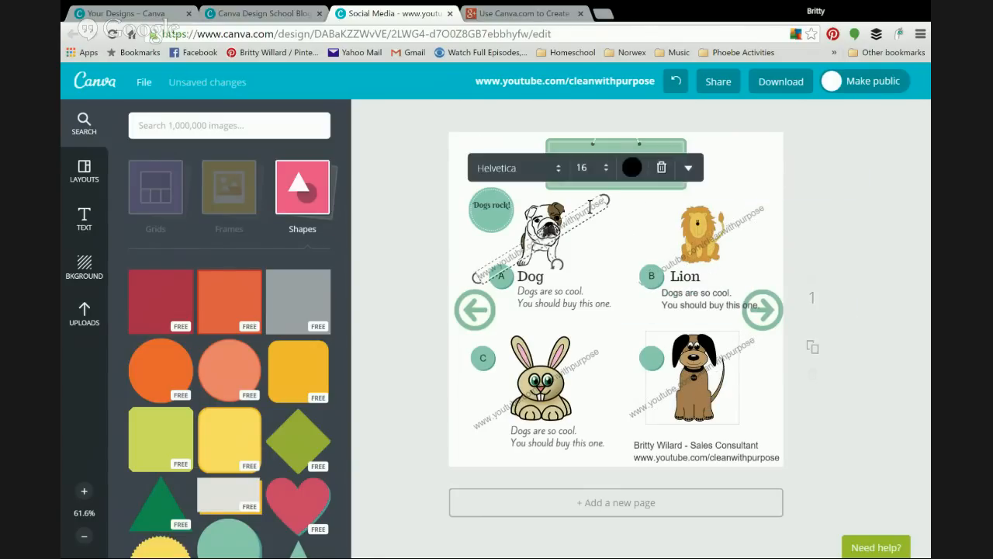
left_click(397, 177)
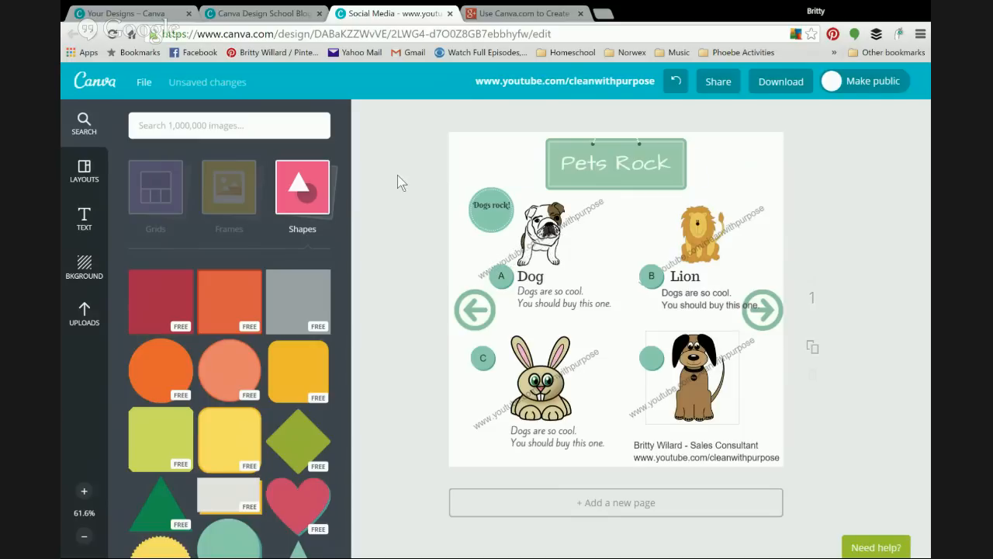
Step: Save the design, then make a copy of it from the File menu
left_click(139, 82)
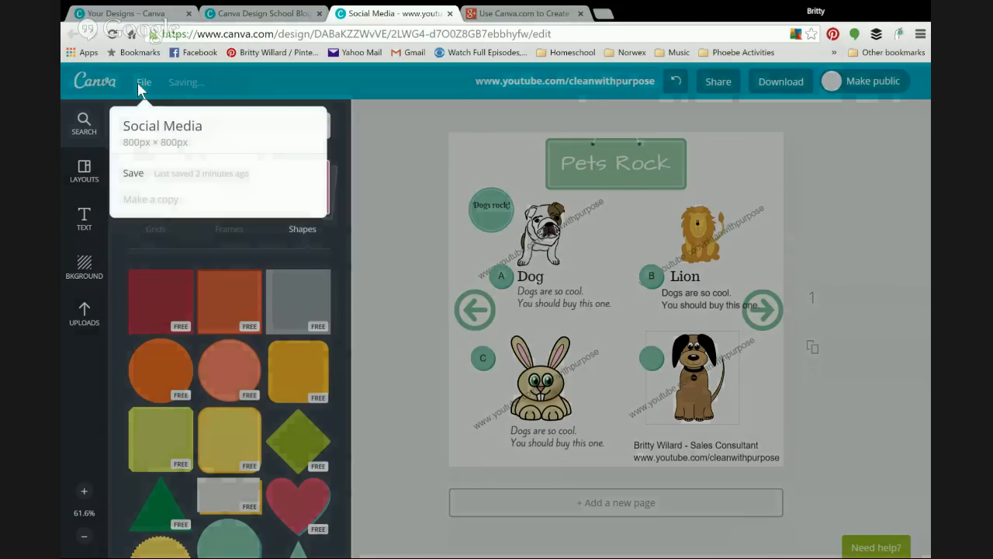
left_click(153, 177)
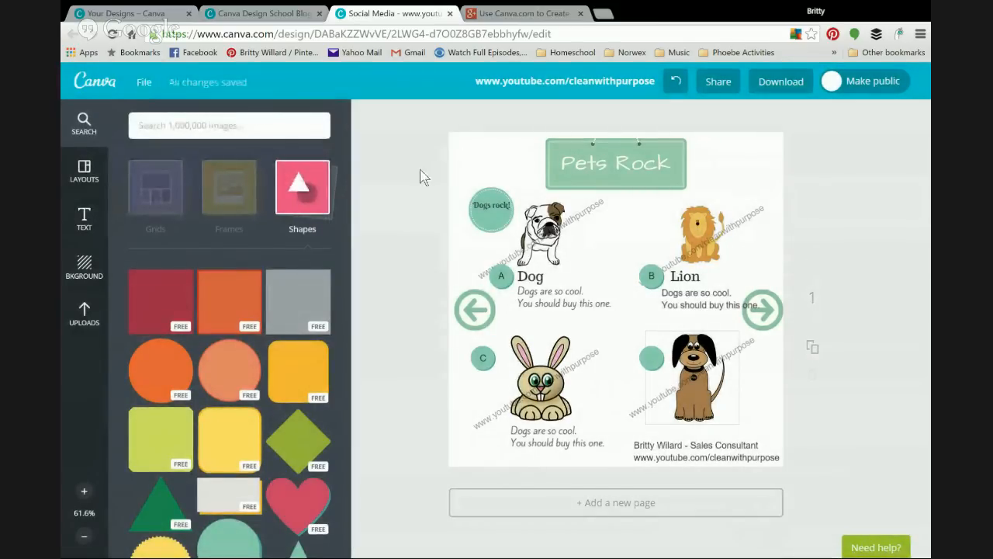
left_click(140, 82)
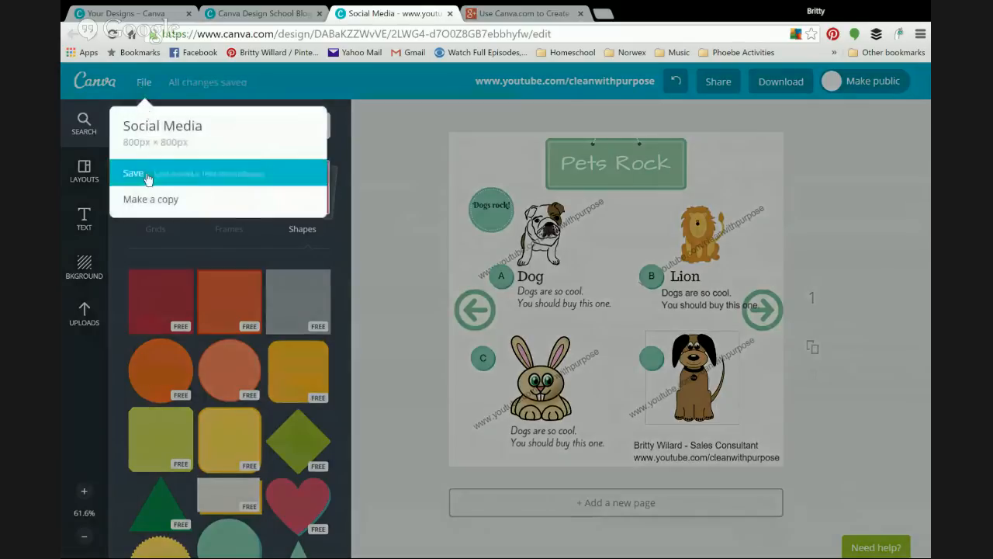
left_click(153, 198)
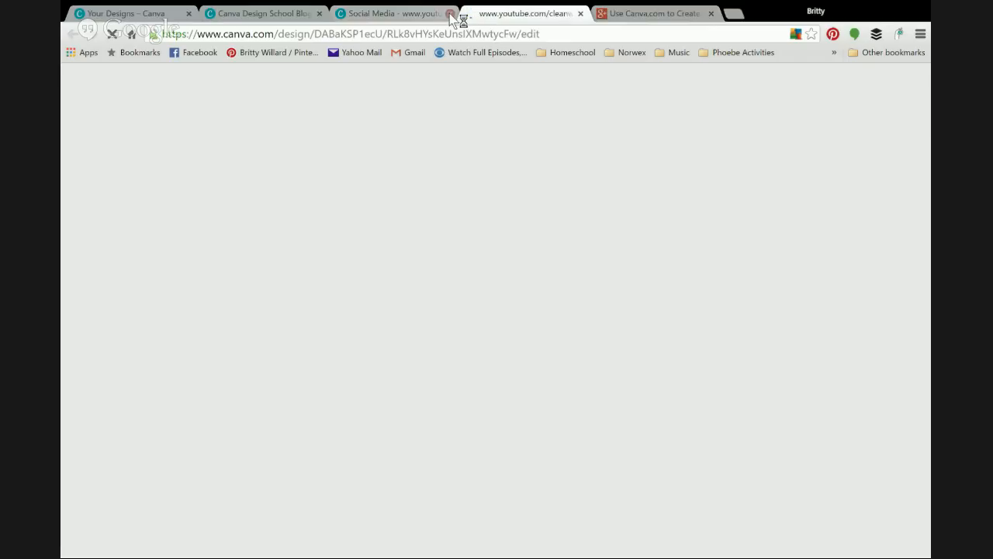
Step: Close the original Social Media design tab and the Canva Design School tab
left_click(450, 14)
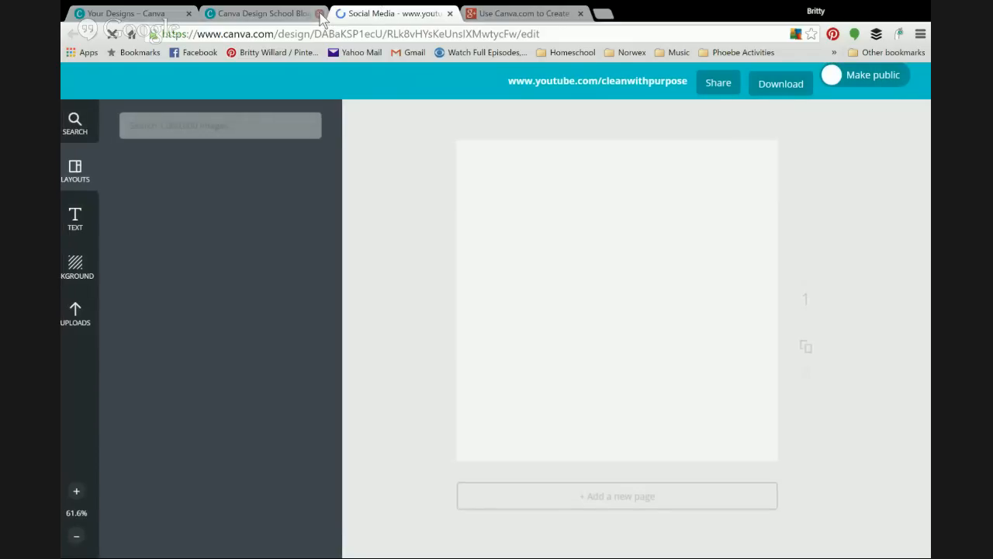
left_click(319, 13)
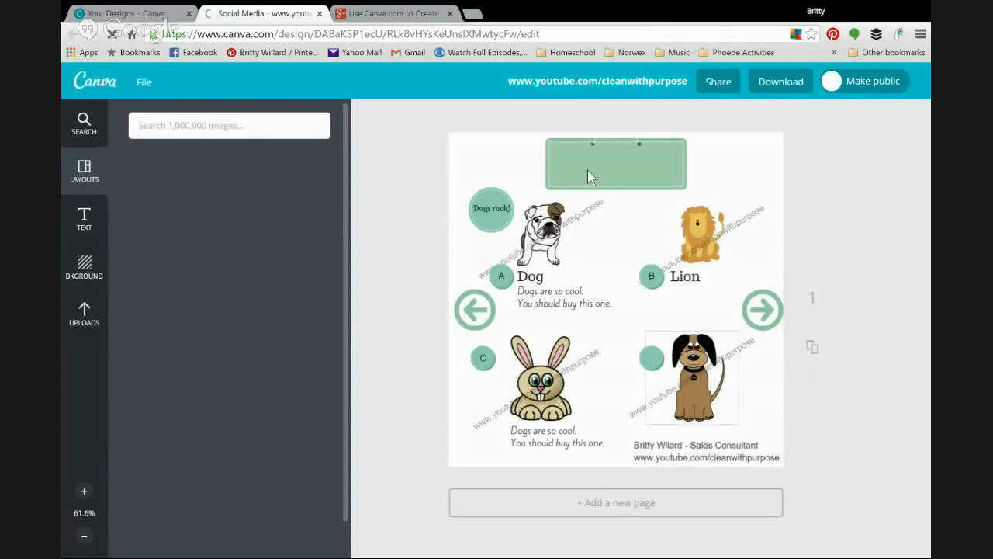
Step: Delete the bulldog picture from the copied design
left_click(546, 209)
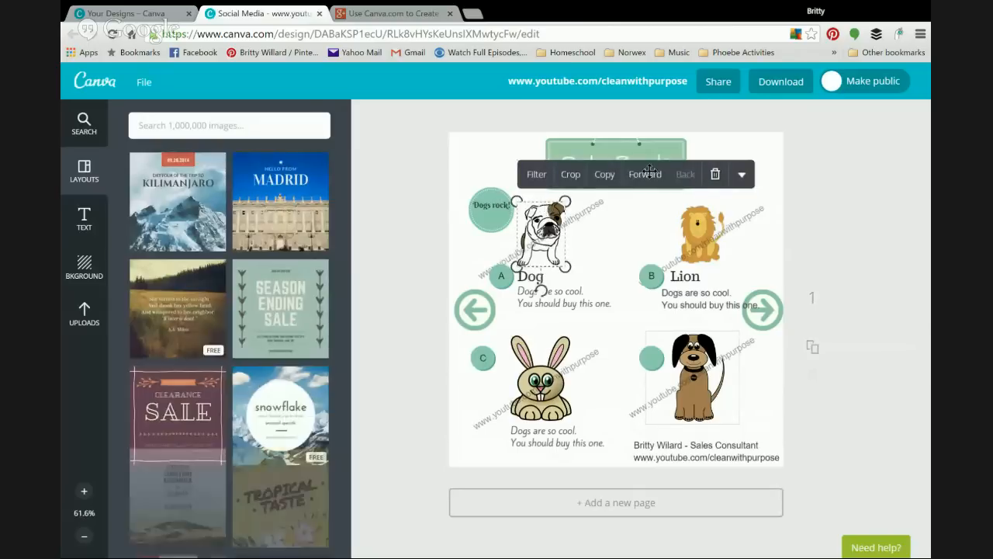
left_click(714, 177)
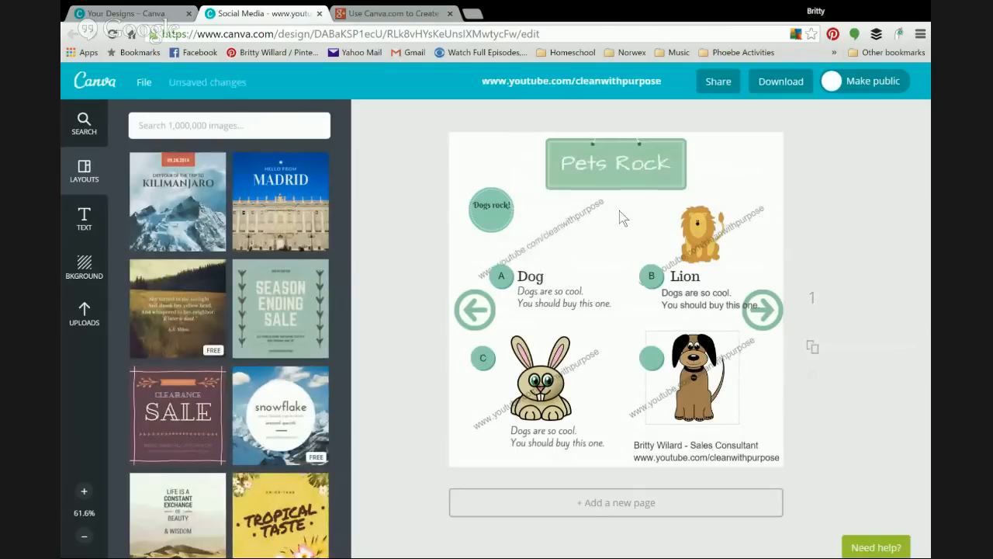
left_click(532, 277)
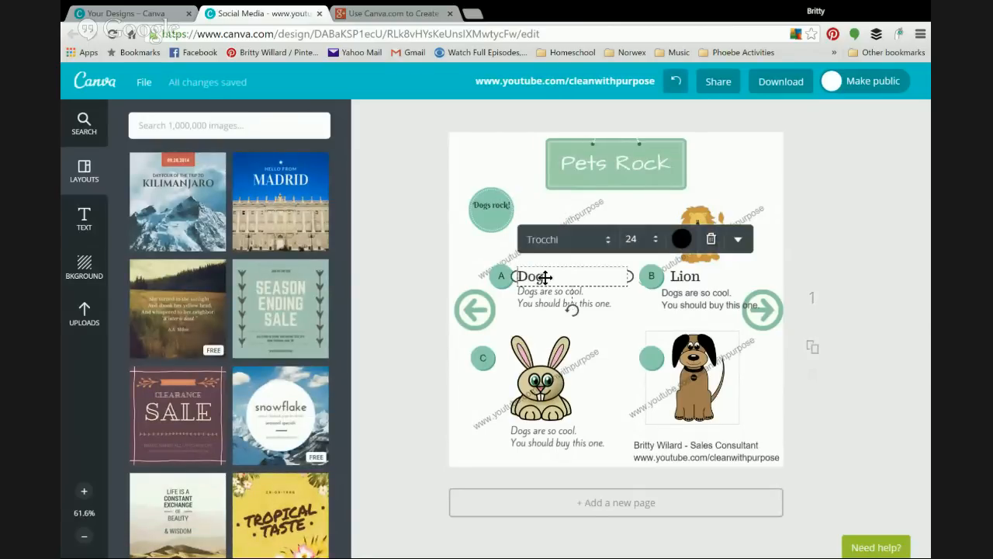
key("Escape")
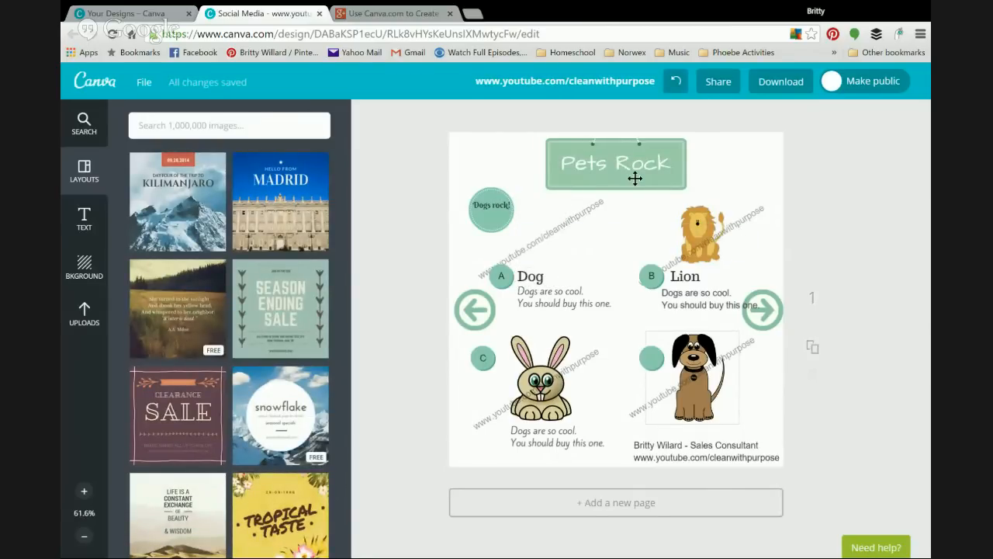
Step: Select the Pets Rock title, the brown dog's empty circle and the B label beside Lion
double_click(635, 178)
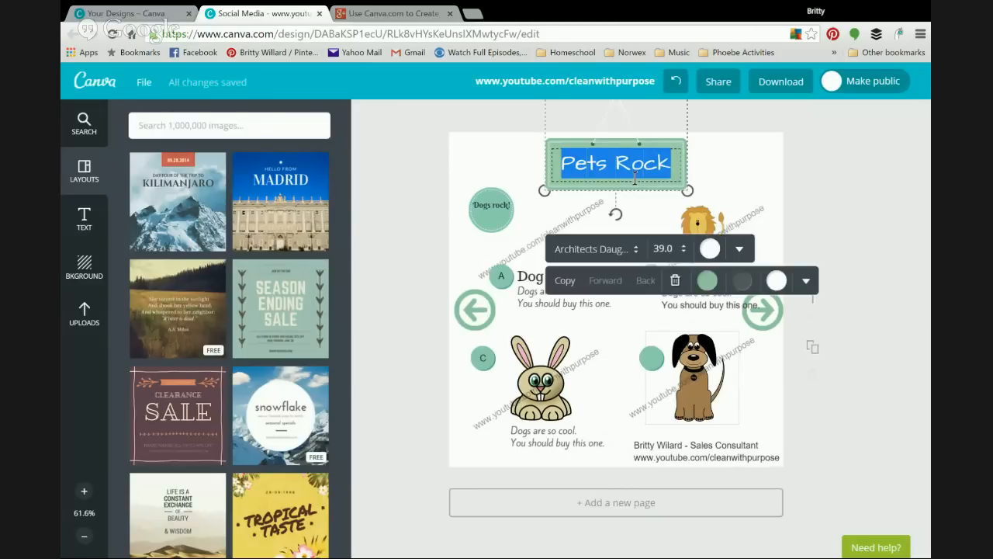
left_click(411, 203)
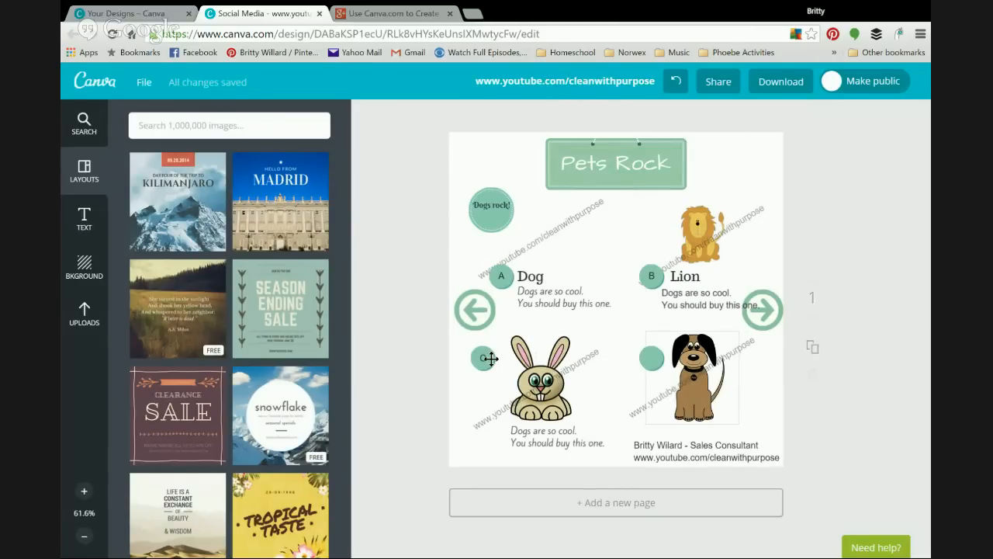
left_click(644, 357)
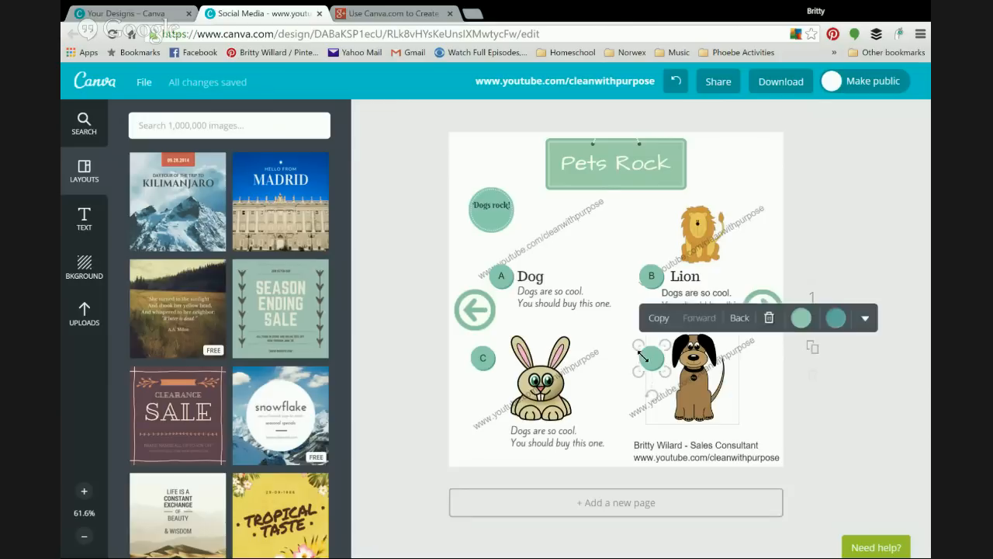
left_click(654, 279)
left_click(655, 278)
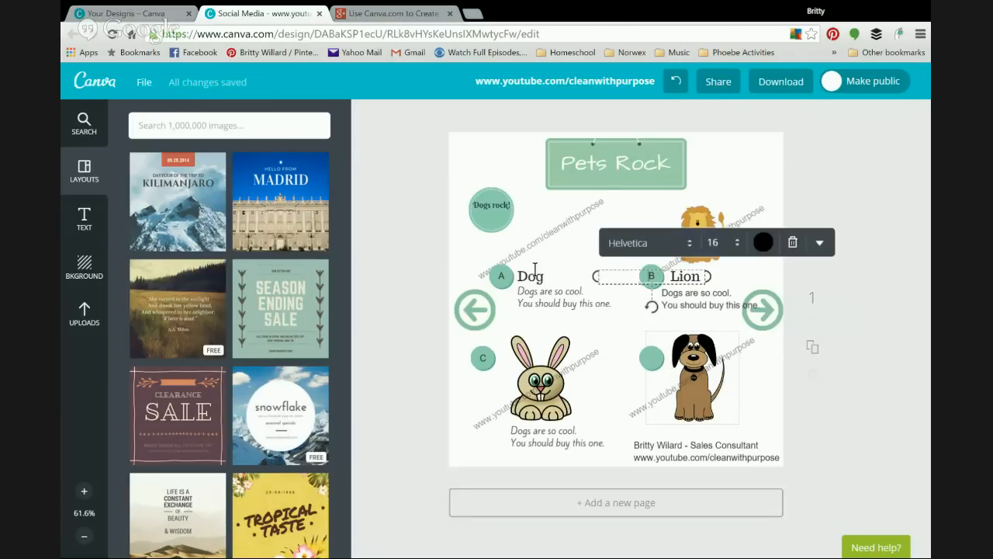
Step: Duplicate the B label text box beside Lion and move the copy down toward the caption
left_click(506, 278)
left_click(652, 359)
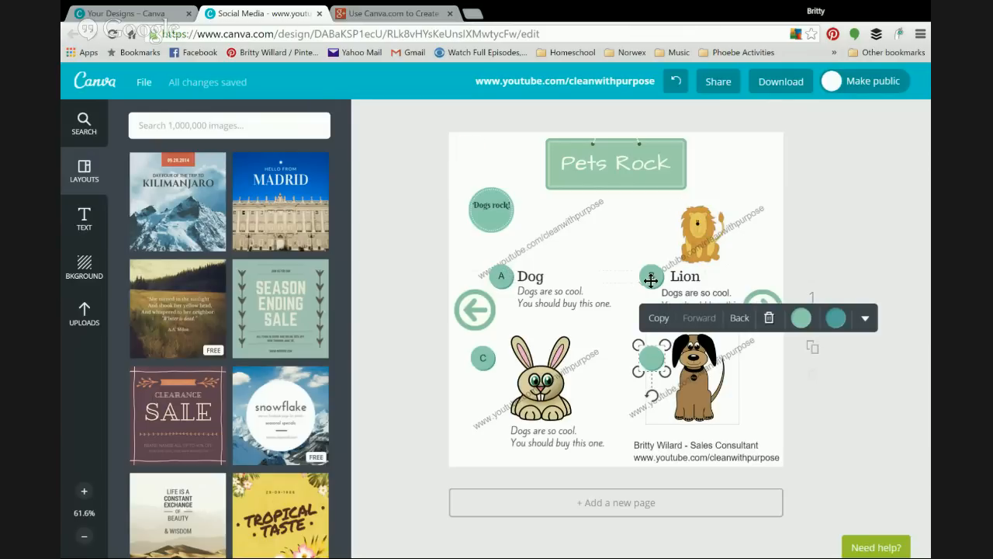
left_click(508, 279)
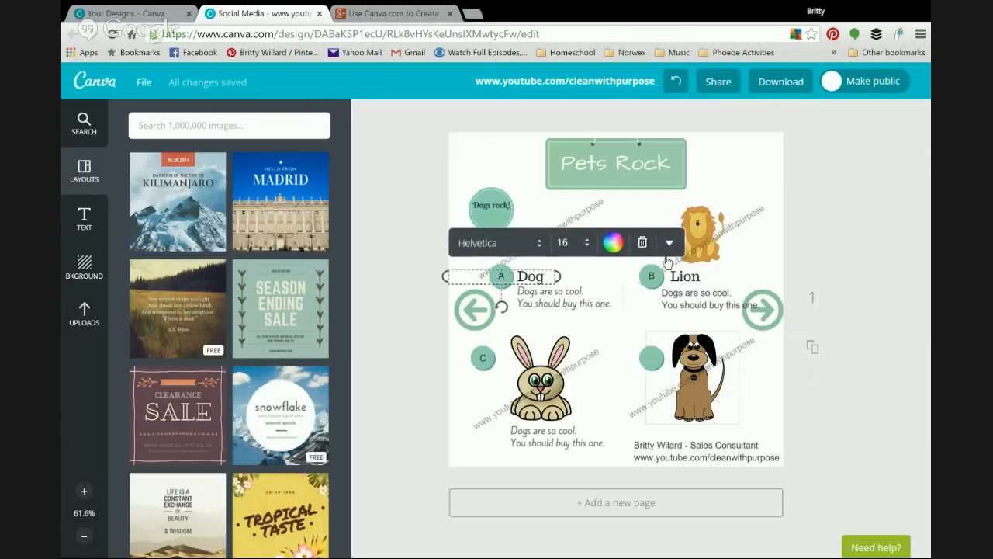
left_click(655, 279)
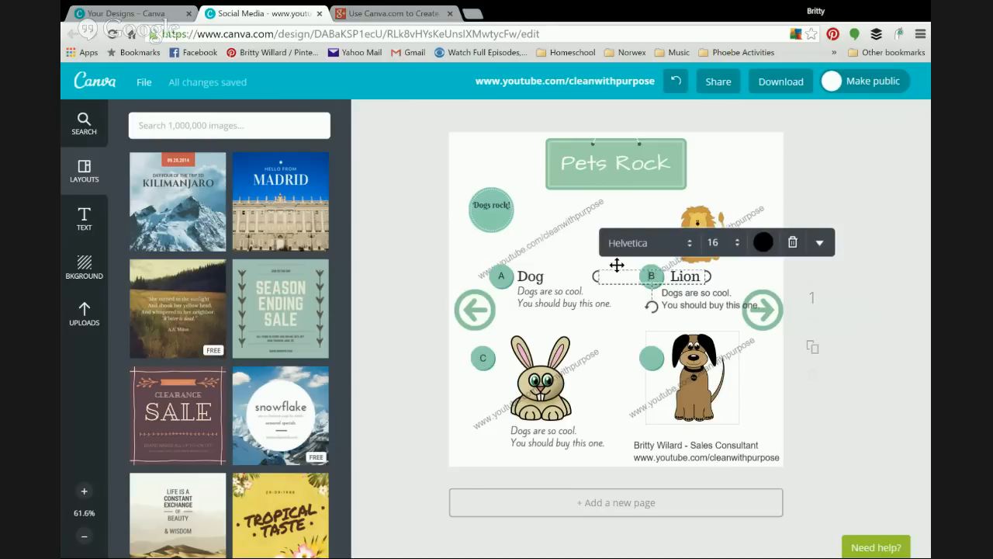
left_click(820, 243)
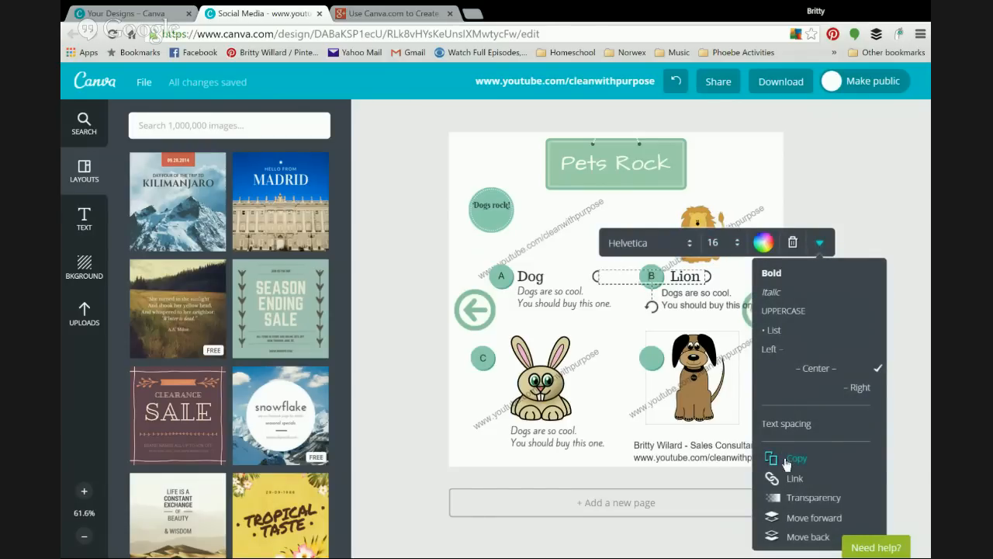
left_click(787, 462)
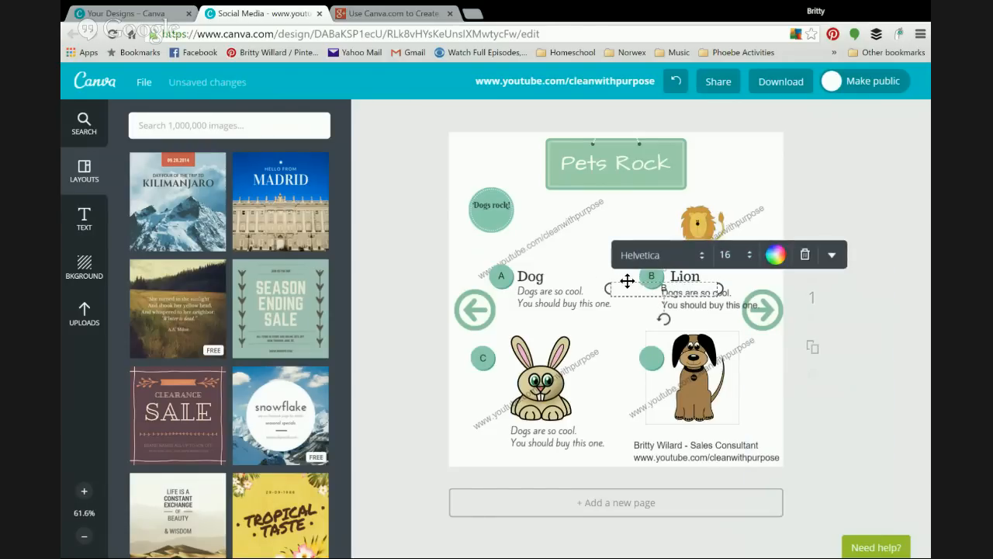
left_click_drag(627, 281, 617, 297)
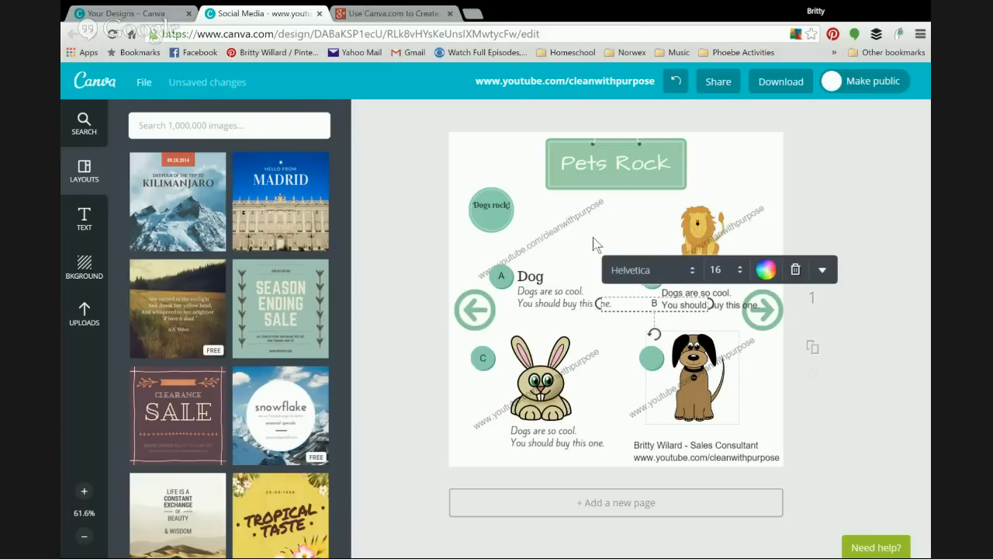
left_click(595, 243)
left_click(647, 284)
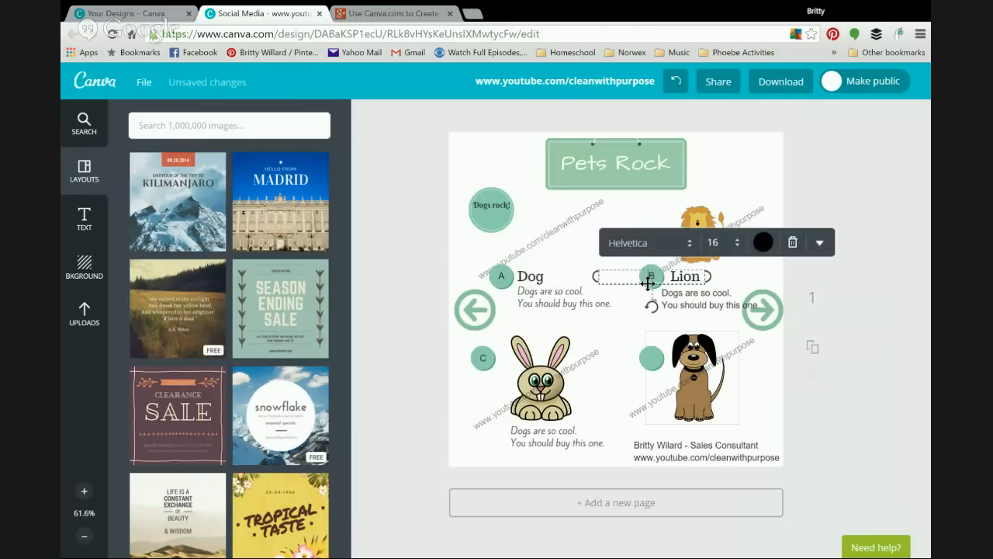
left_click(598, 225)
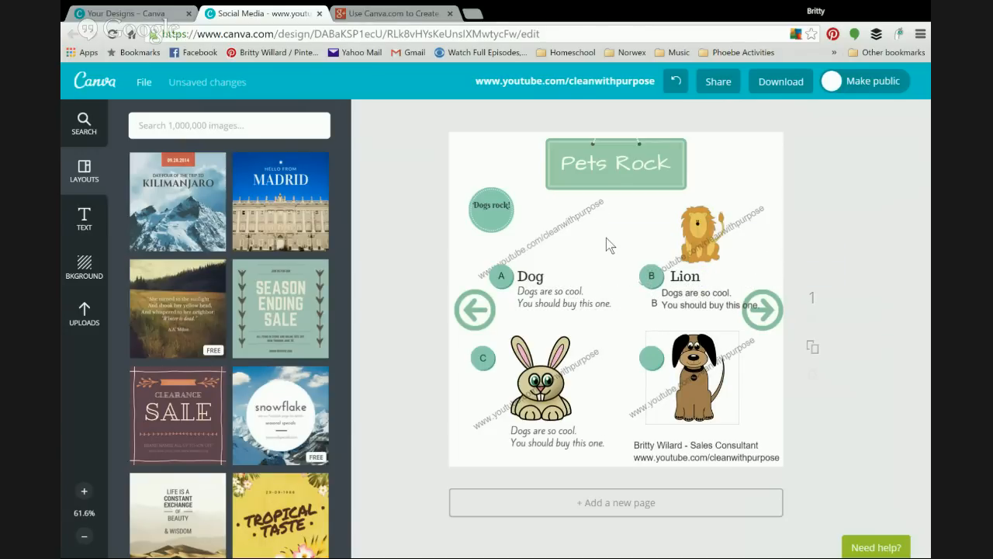
Step: Duplicate the teal B circle, straighten the B text, and shrink the copied circle
left_click(650, 272)
left_click(663, 240)
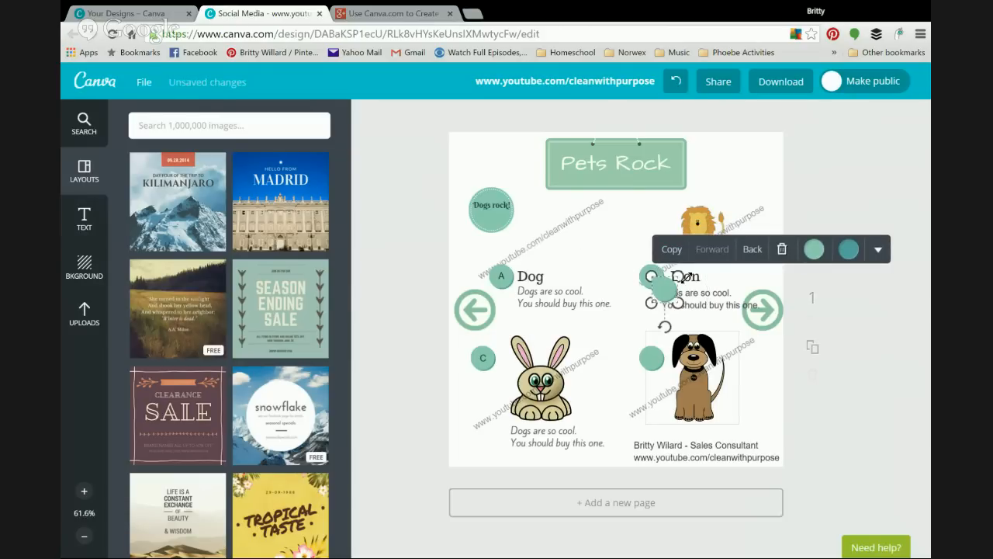
left_click(611, 253)
left_click_drag(660, 290, 631, 298)
left_click(664, 293)
left_click(613, 247)
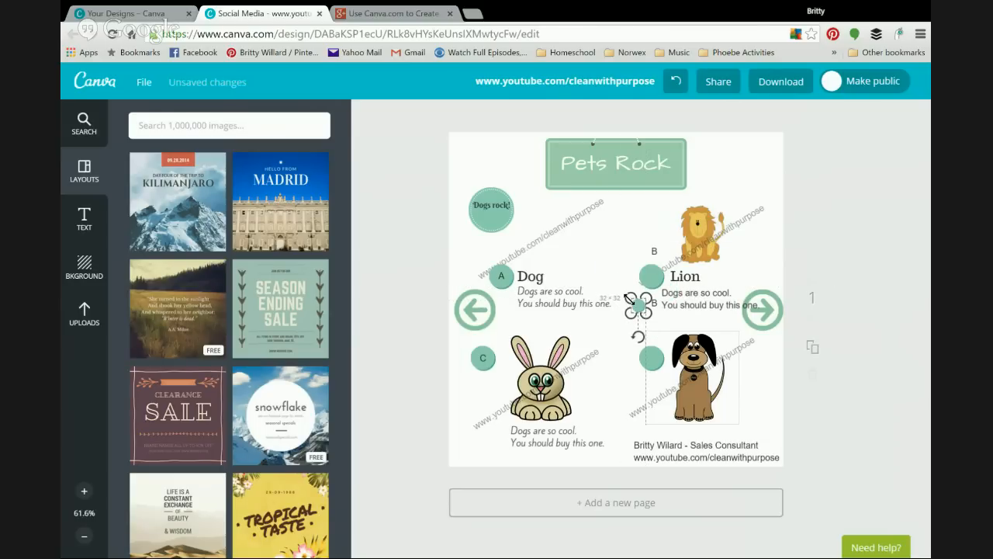
left_click(613, 254)
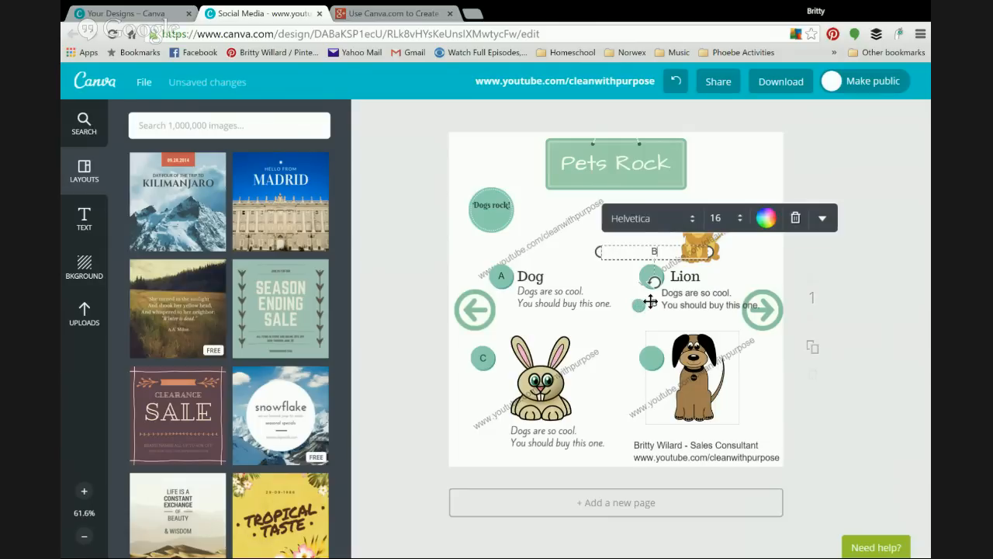
Step: Place the small circle below the Lion badge, send it behind, and drag the B label into it
left_click(616, 285)
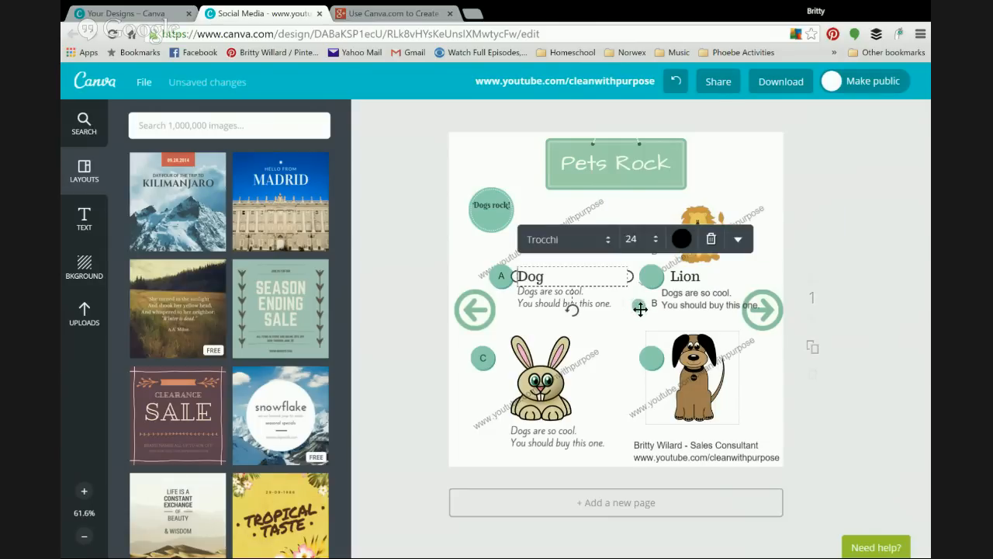
left_click(614, 335)
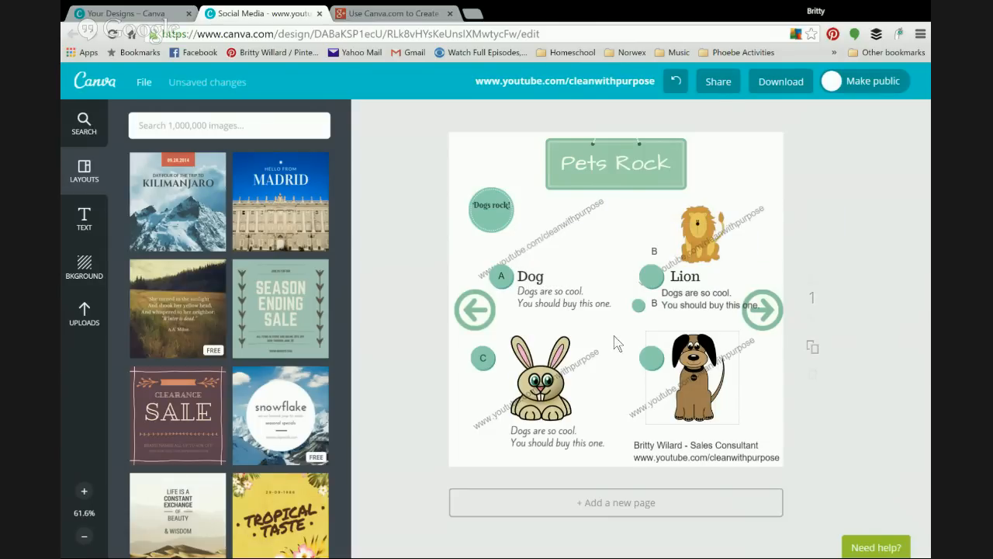
mouse_move(639, 308)
left_mouse_down()
mouse_move(650, 300)
mouse_move(654, 312)
left_mouse_up()
left_click(654, 313)
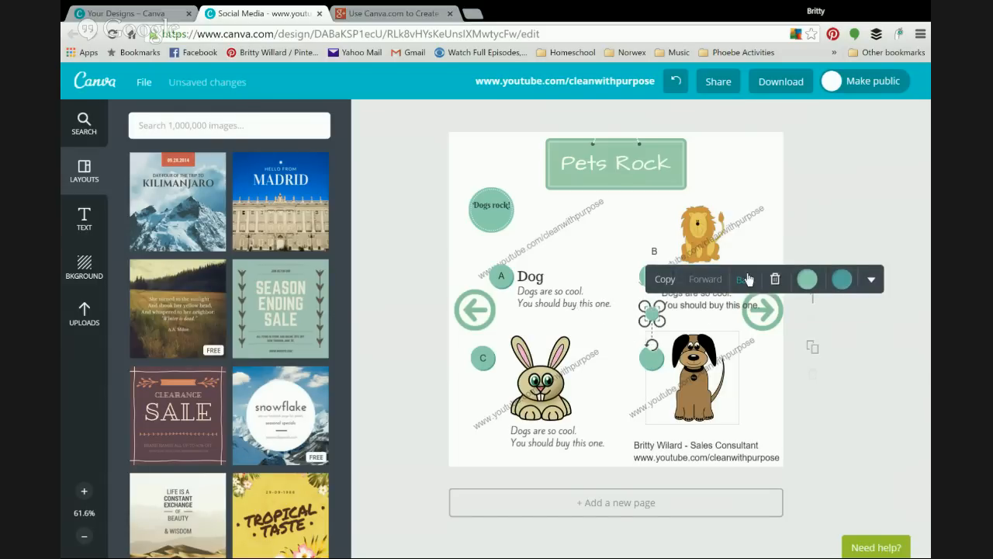
left_click(614, 253)
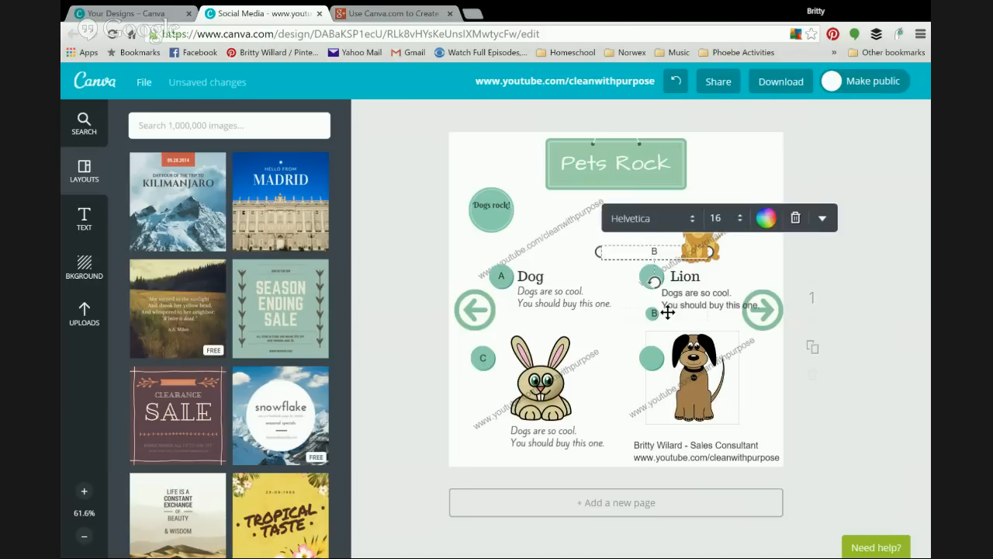
left_click_drag(660, 312, 661, 313)
left_click_drag(656, 259, 655, 279)
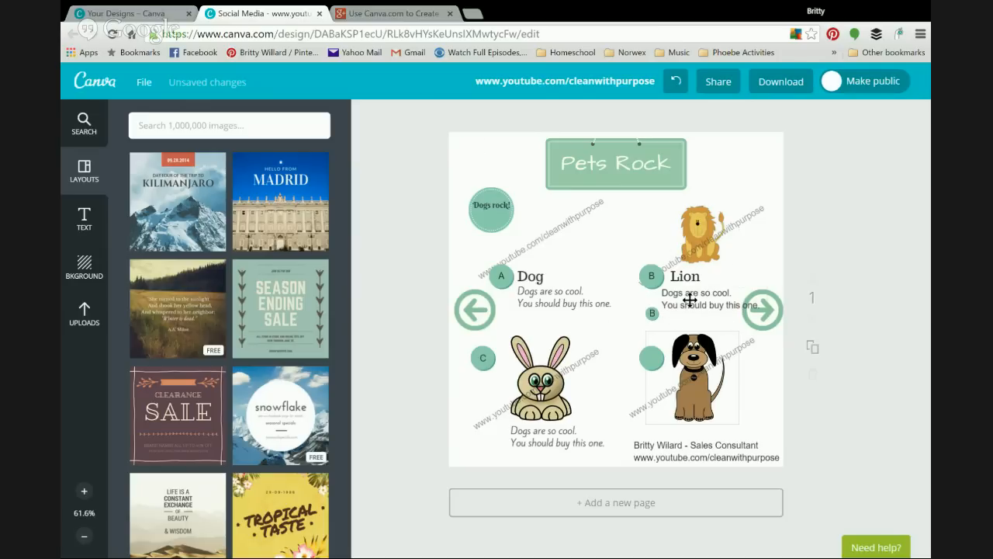
Step: Nudge the Lion heading and caption right, check the A, B and C circle labels, and show the element categories
left_click_drag(693, 299, 698, 296)
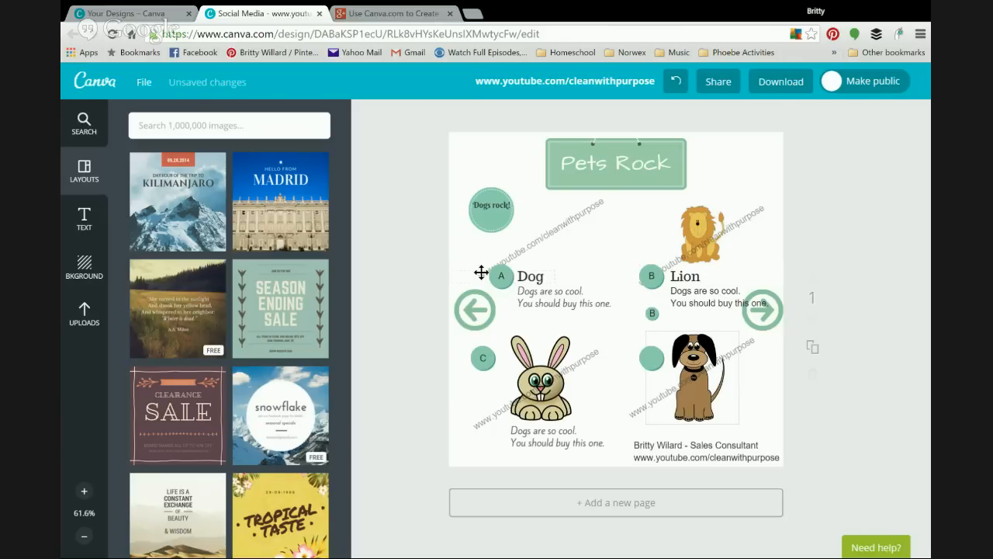
left_click(507, 276)
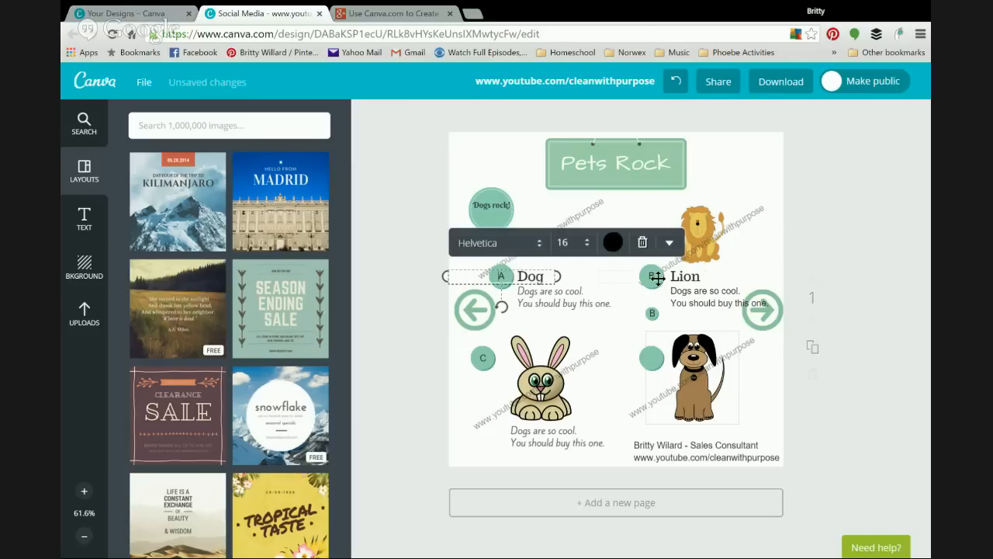
left_click(652, 276)
left_click(651, 355)
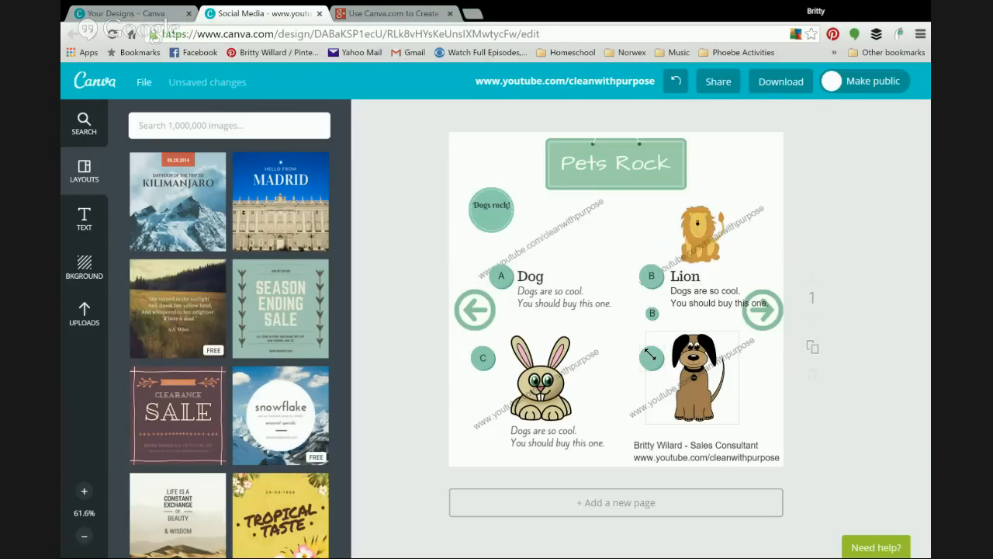
left_click(481, 360)
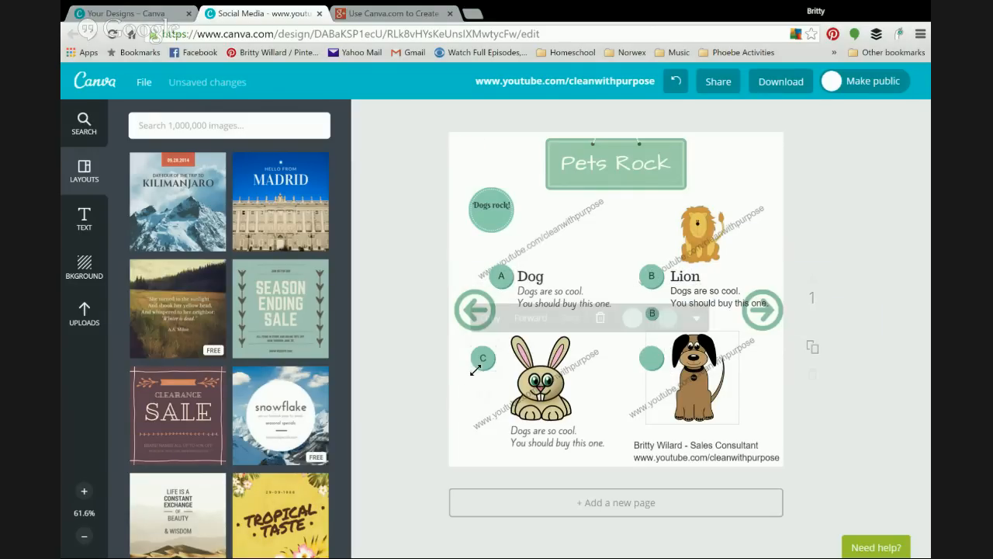
left_click(494, 281)
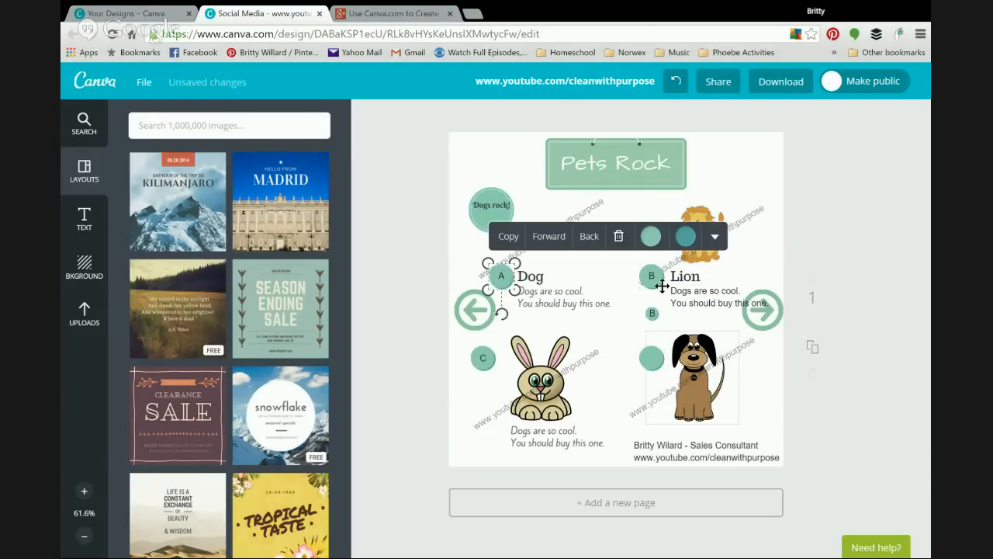
left_click(738, 178)
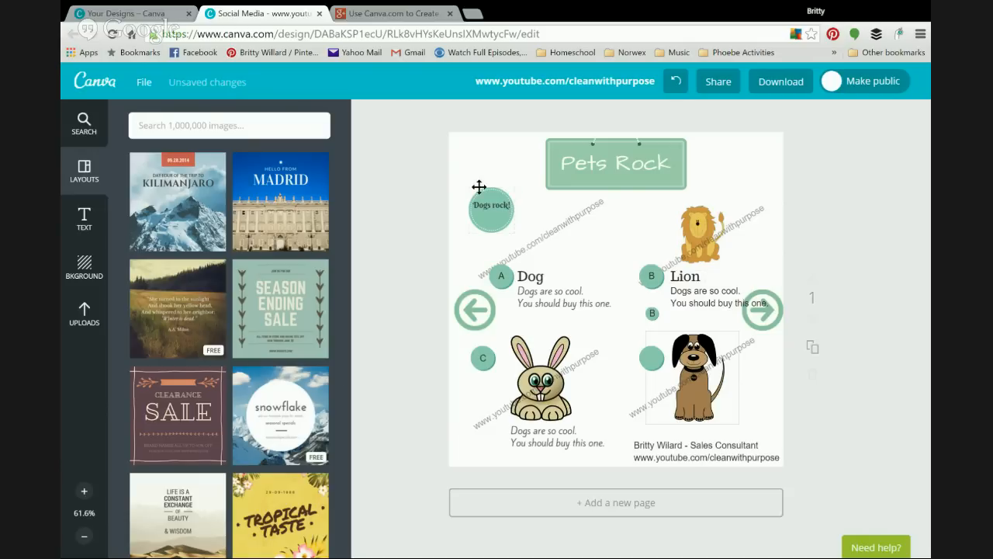
left_click(100, 136)
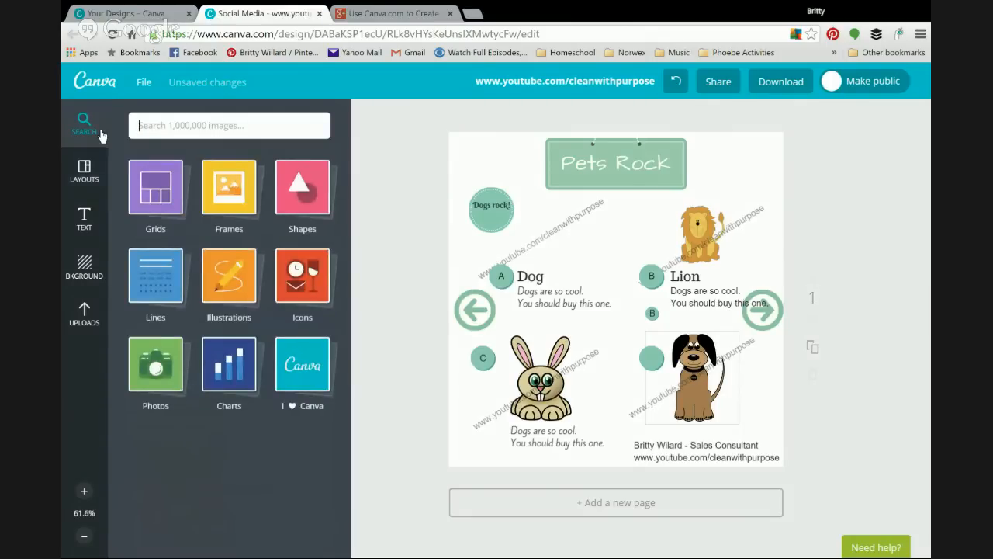
Step: Browse the Layouts and Text presets, then show the background colour and texture options, briefly viewing Help Articles
left_click(90, 185)
left_click(84, 217)
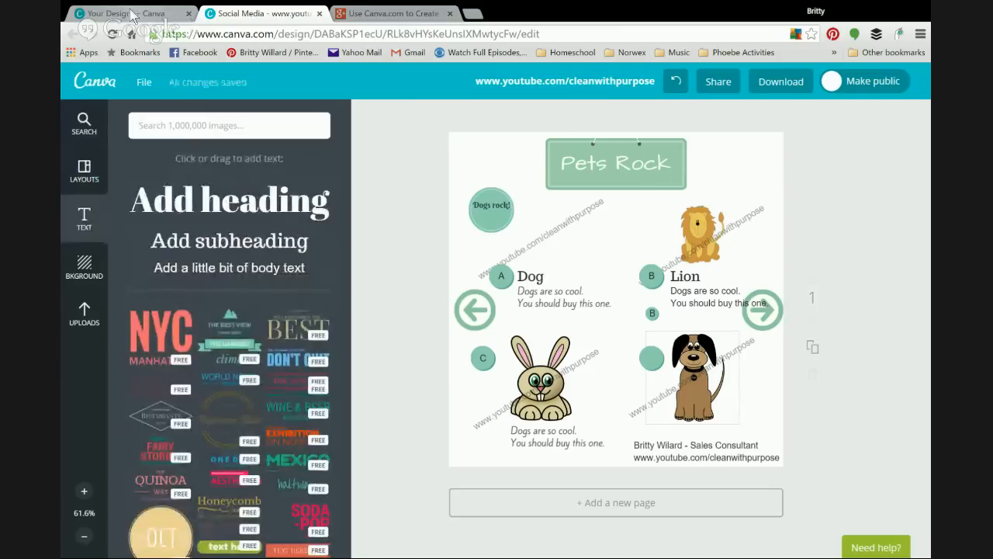
left_click(83, 264)
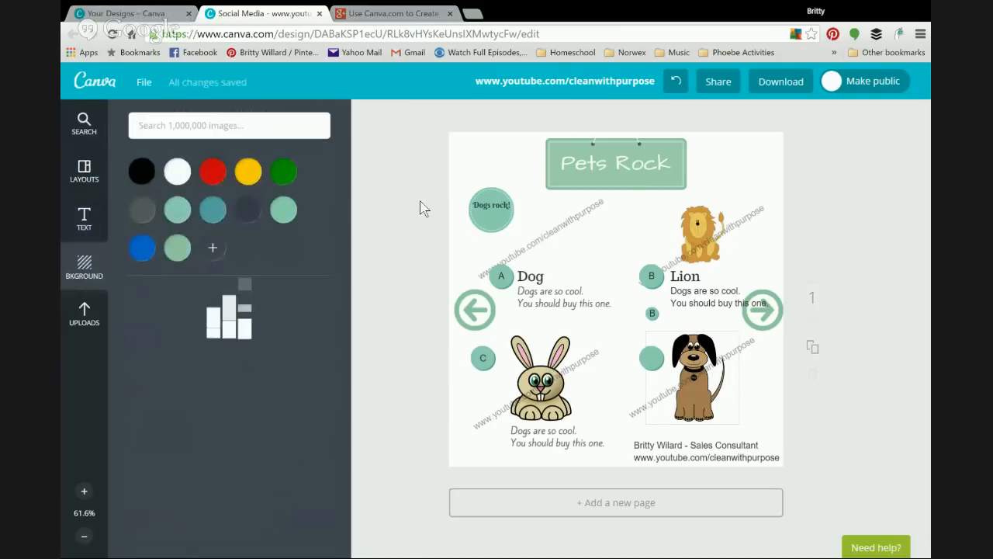
left_click(869, 546)
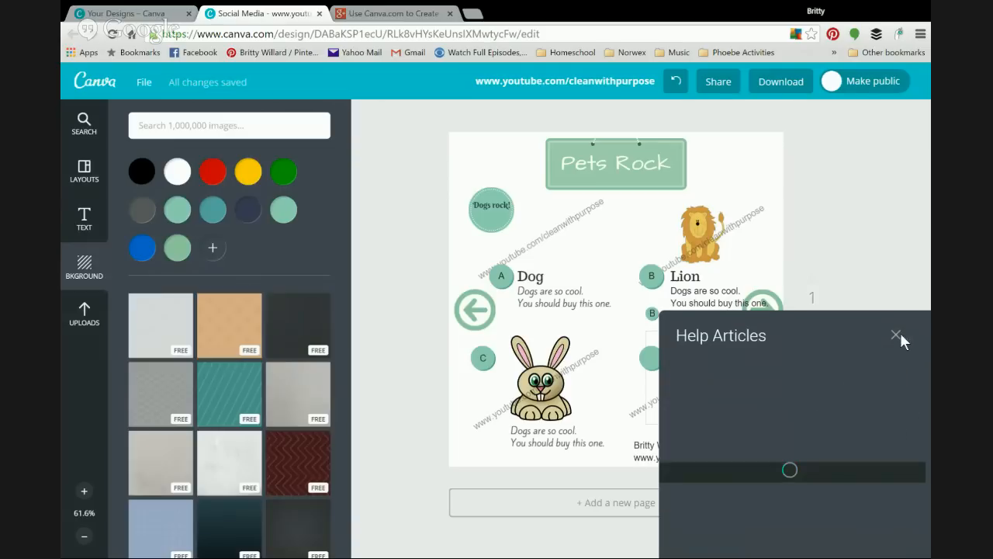
left_click(896, 336)
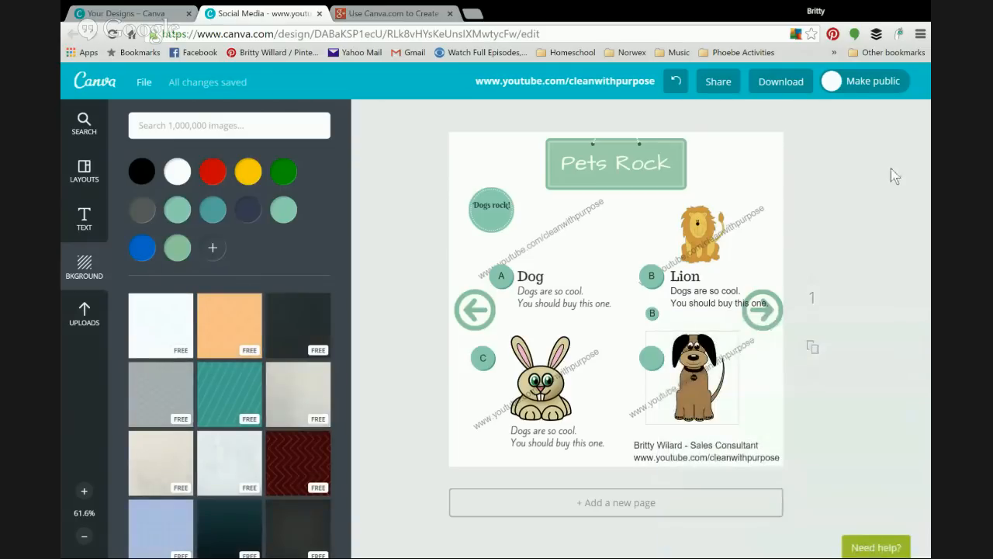